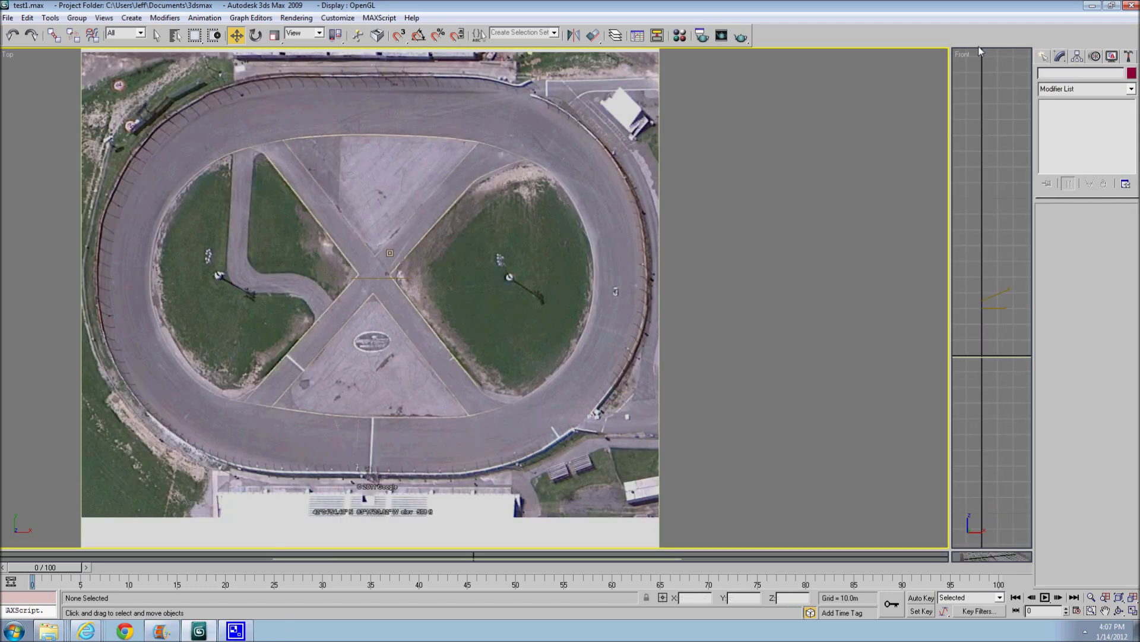
Trace the inner edge of the oval track in the Top view with a closed six-point line
left_click(1044, 57)
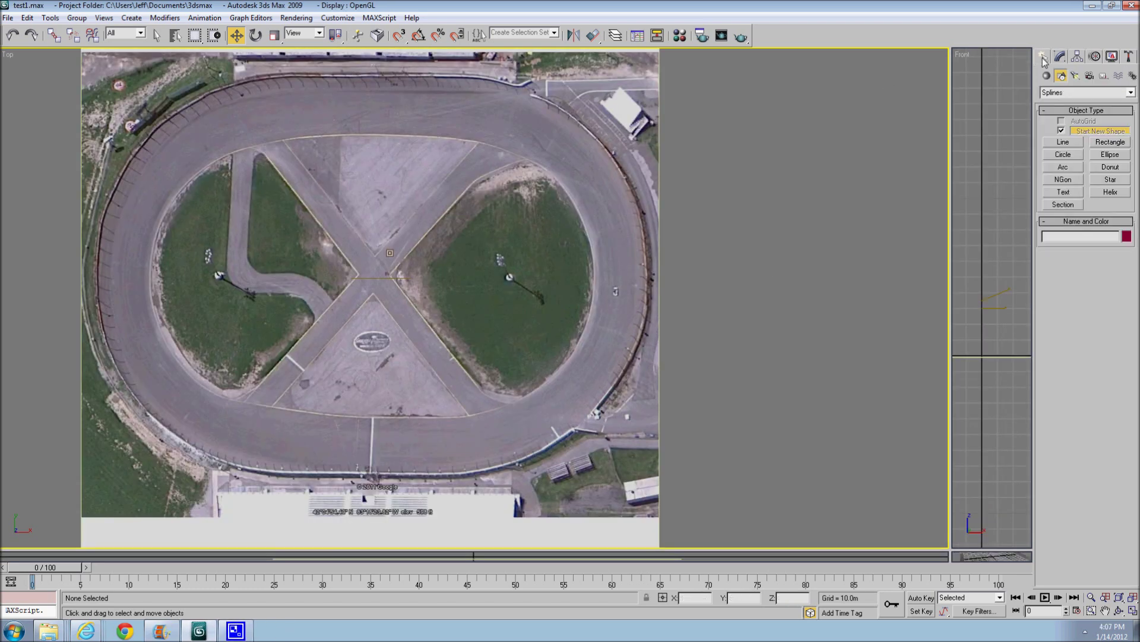
left_click(1063, 141)
middle_click_drag(424, 196, 426, 189)
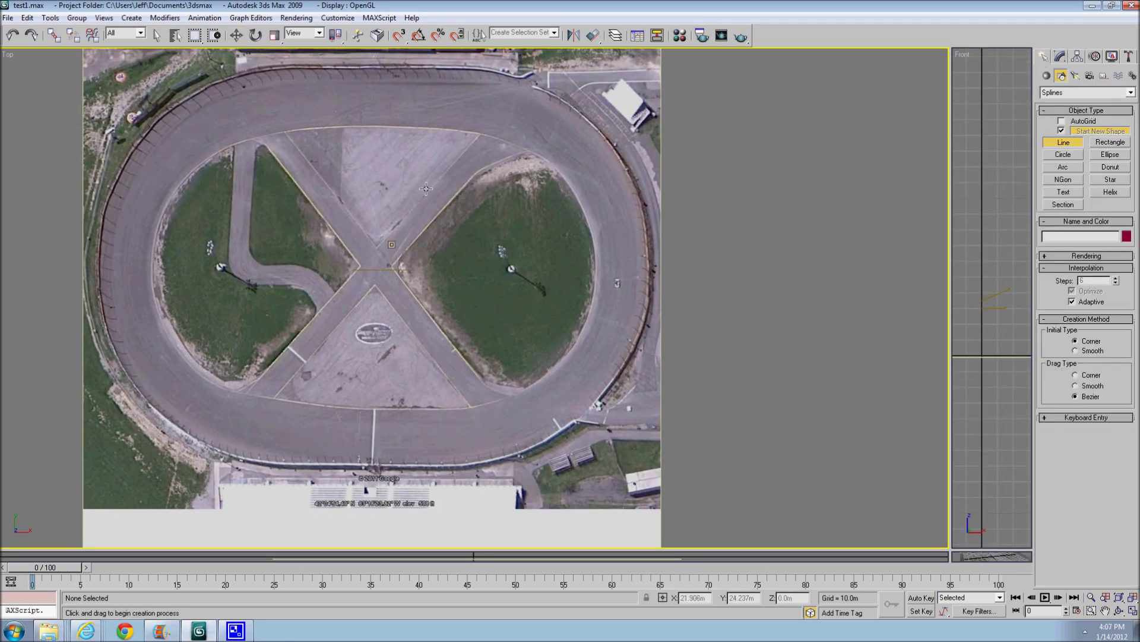
left_click(480, 132)
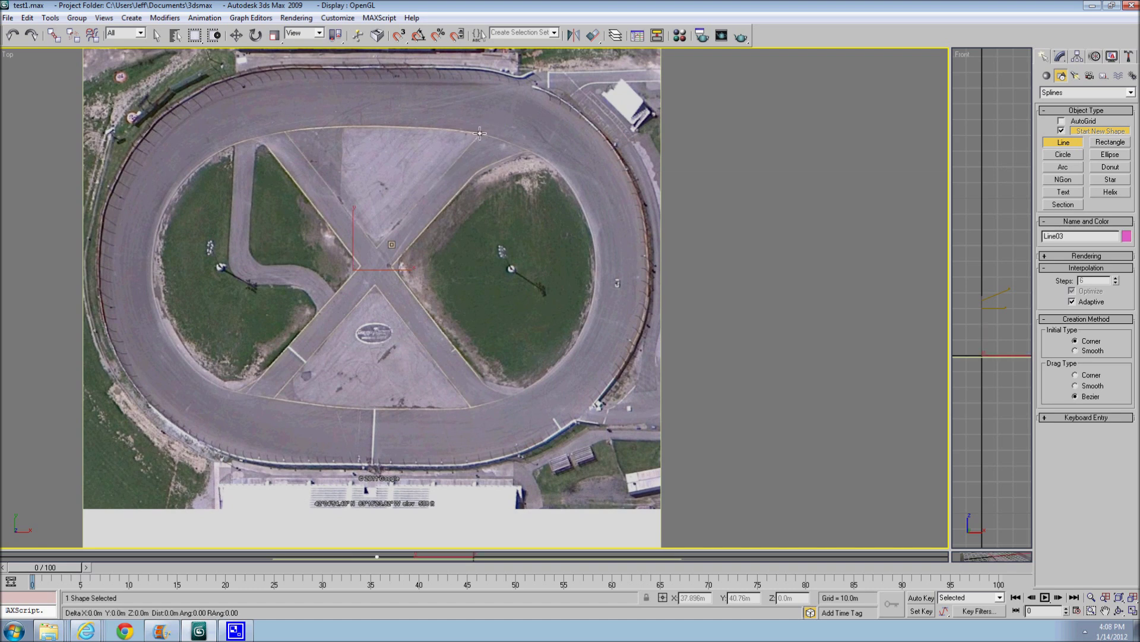
left_click(597, 273)
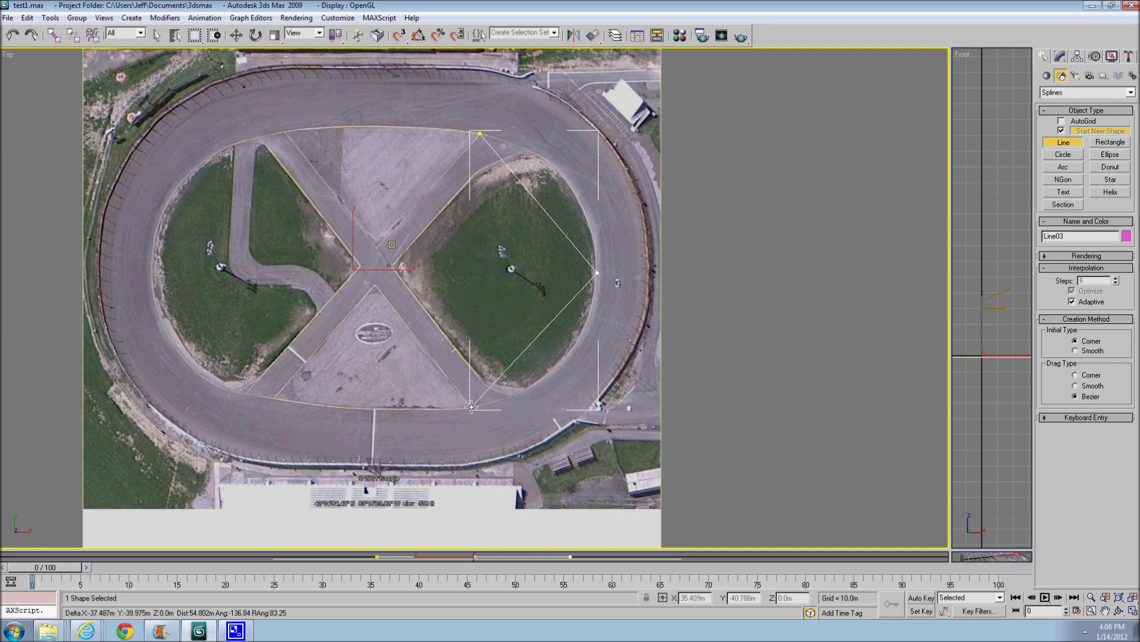
left_click(471, 406)
left_click(245, 393)
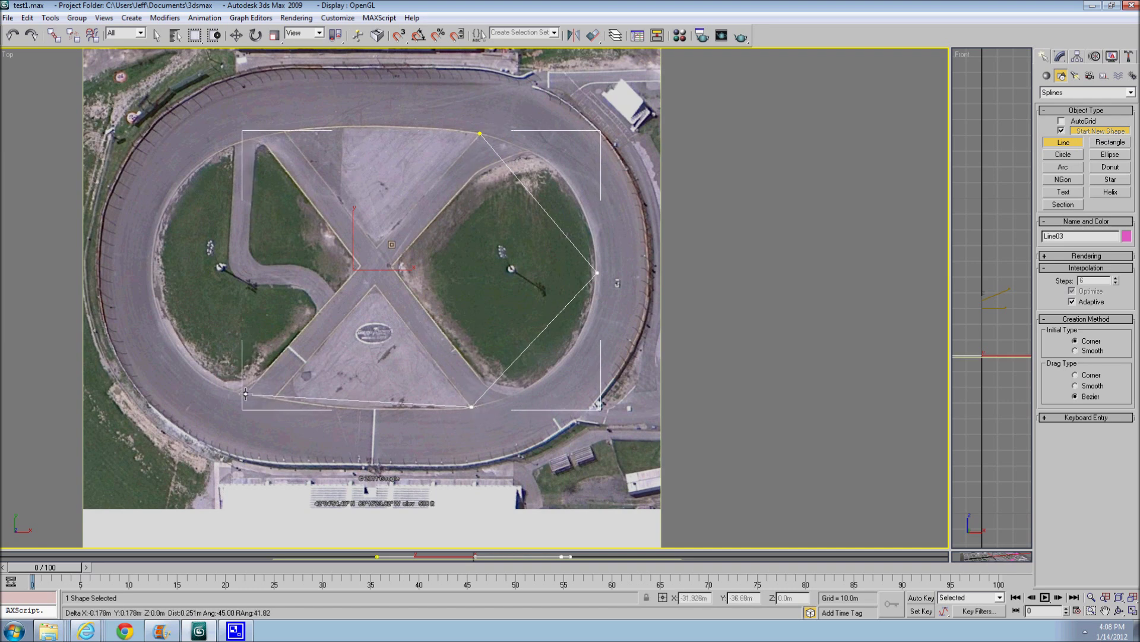
left_click(151, 262)
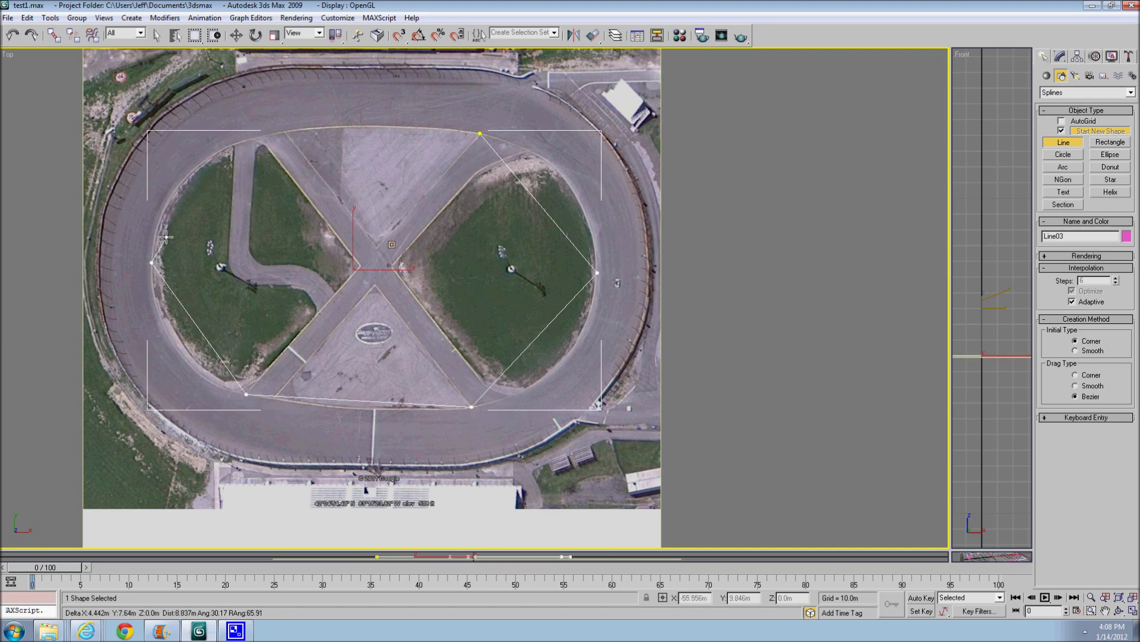
left_click(264, 135)
left_click(480, 134)
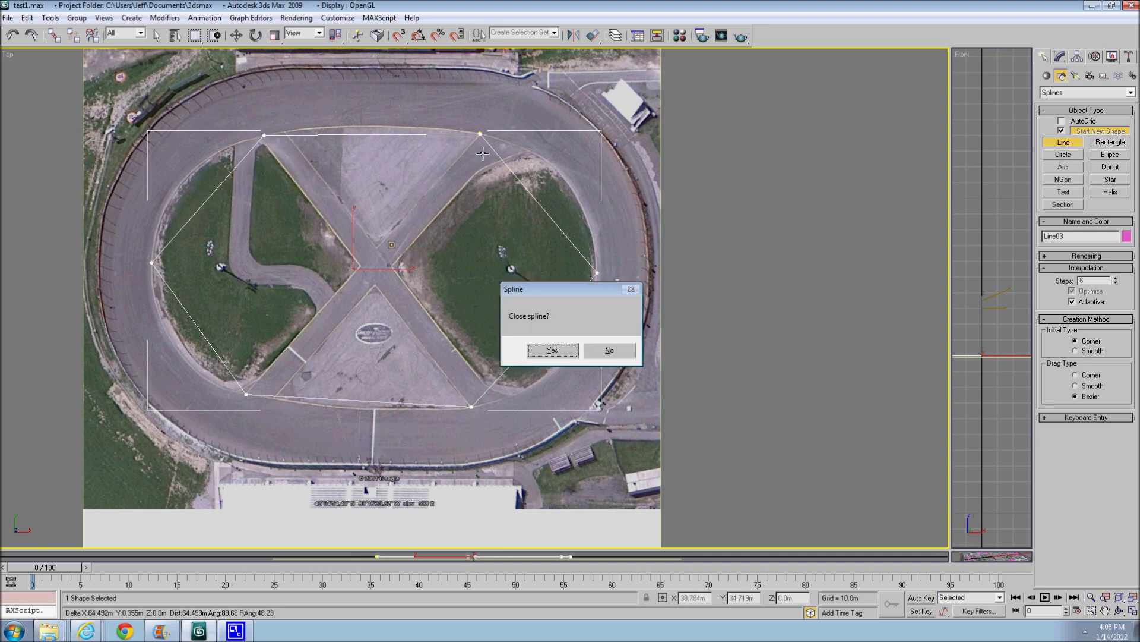
left_click(551, 350)
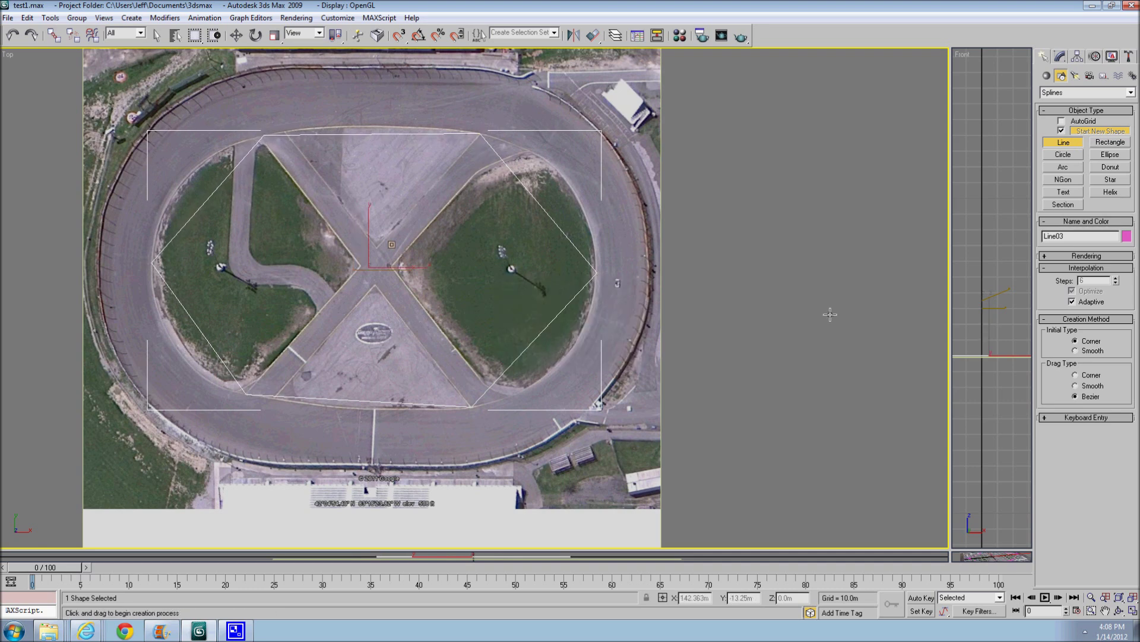
Convert all six vertices of the traced line to Bezier
left_click(1060, 57)
left_click(1071, 290)
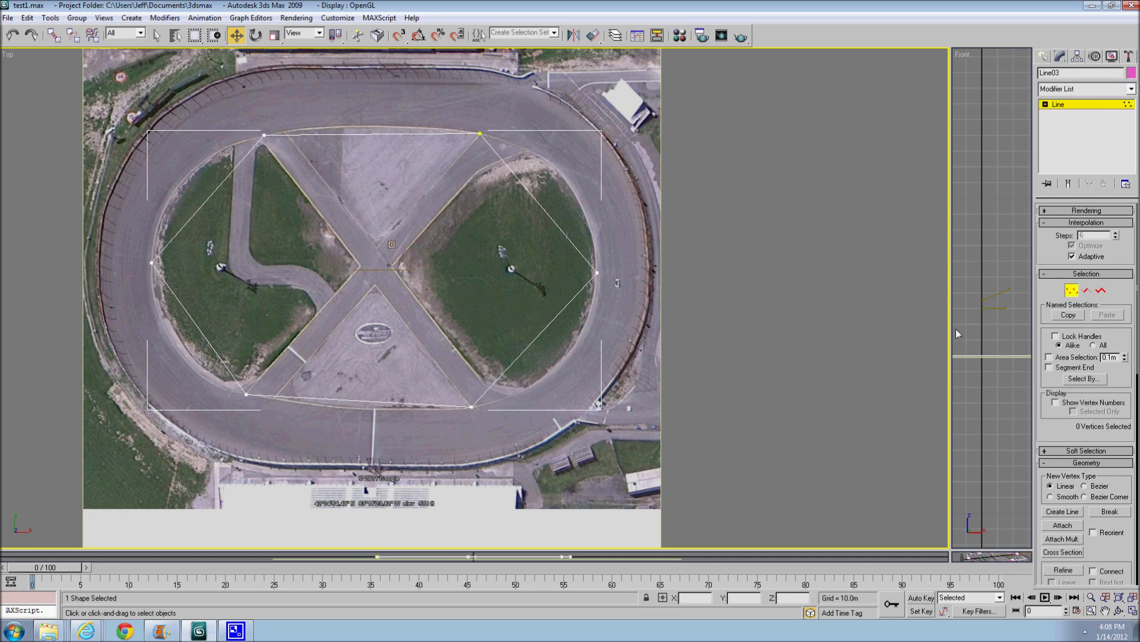
scroll(569, 290, "down", 3)
left_click_drag(220, 176, 605, 412)
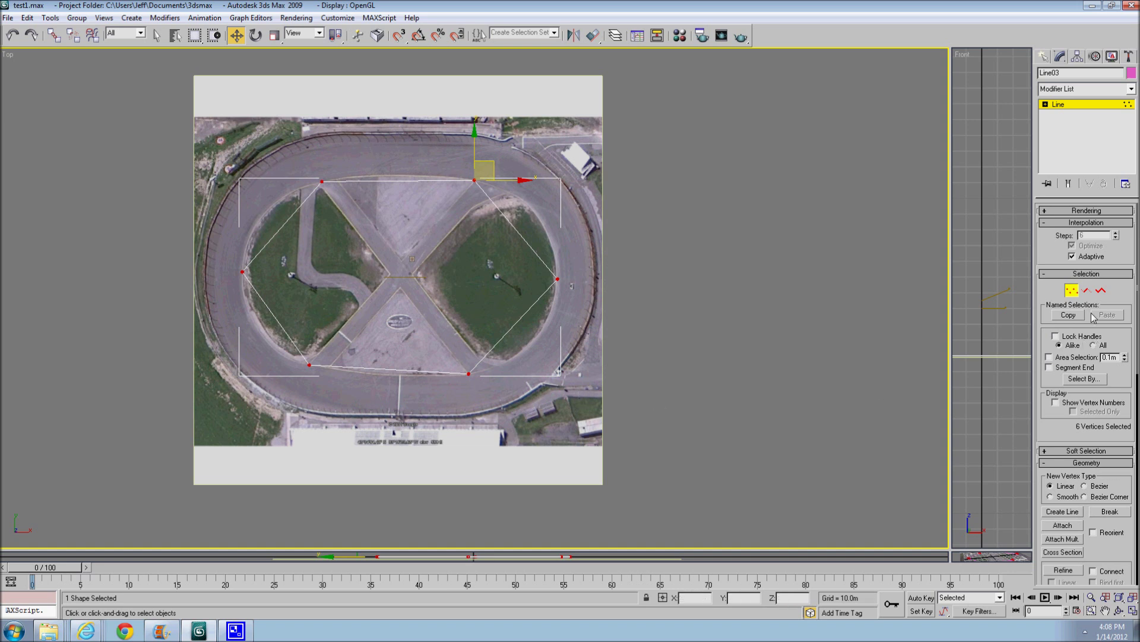
right_click(553, 278)
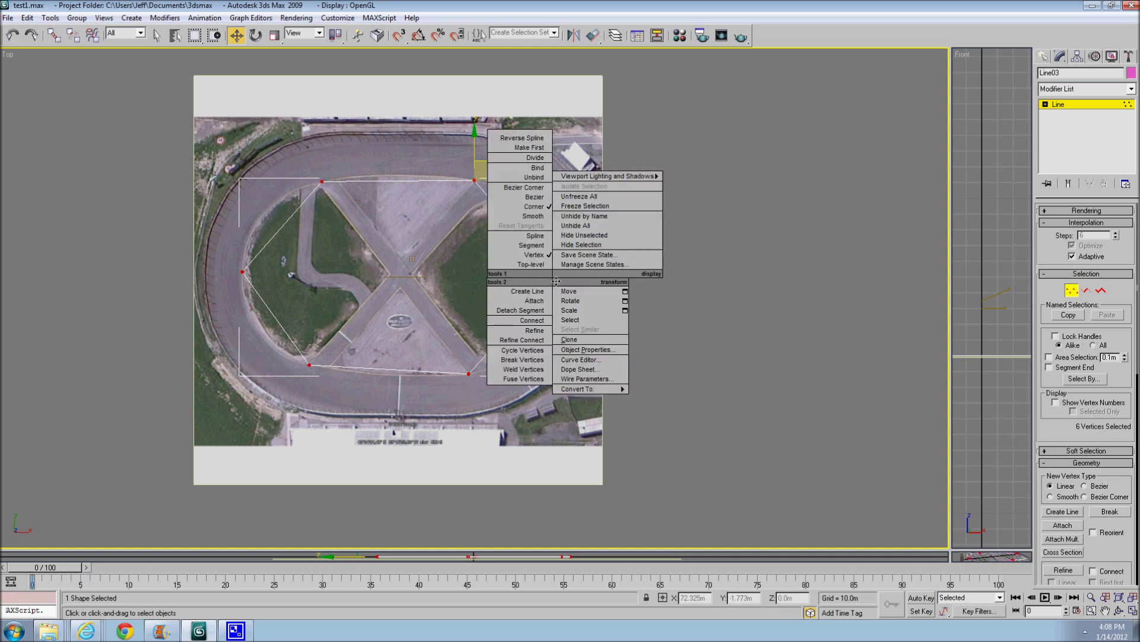
left_click(534, 196)
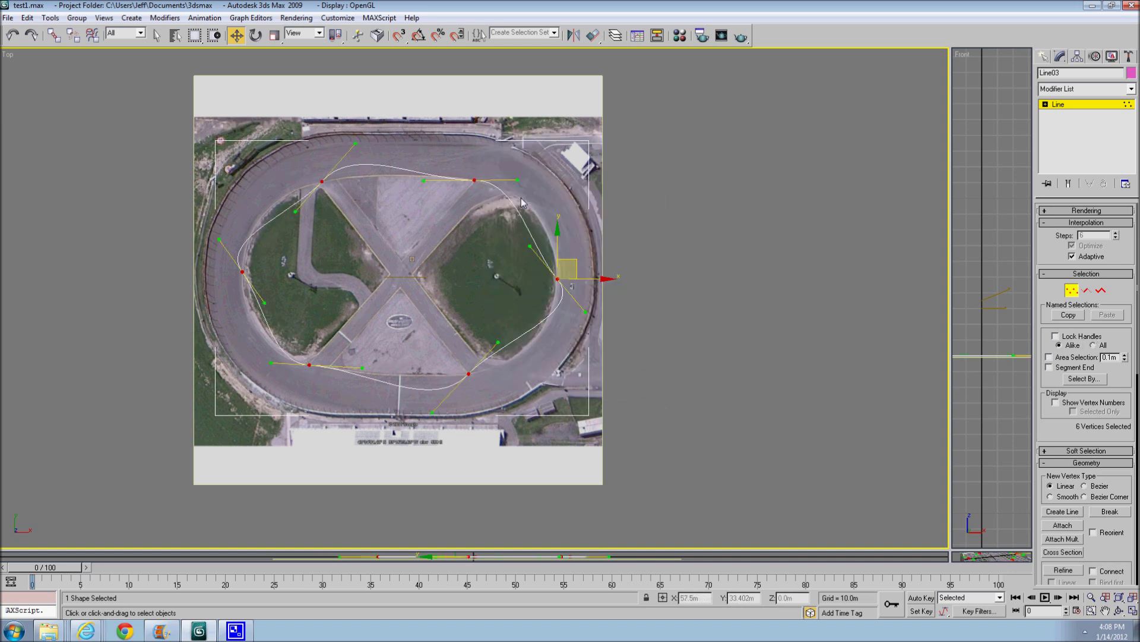
Shape the Bezier handles of the far-right and lower-right vertices so the curve follows the track's inner edge
scroll(613, 314, "up", 2)
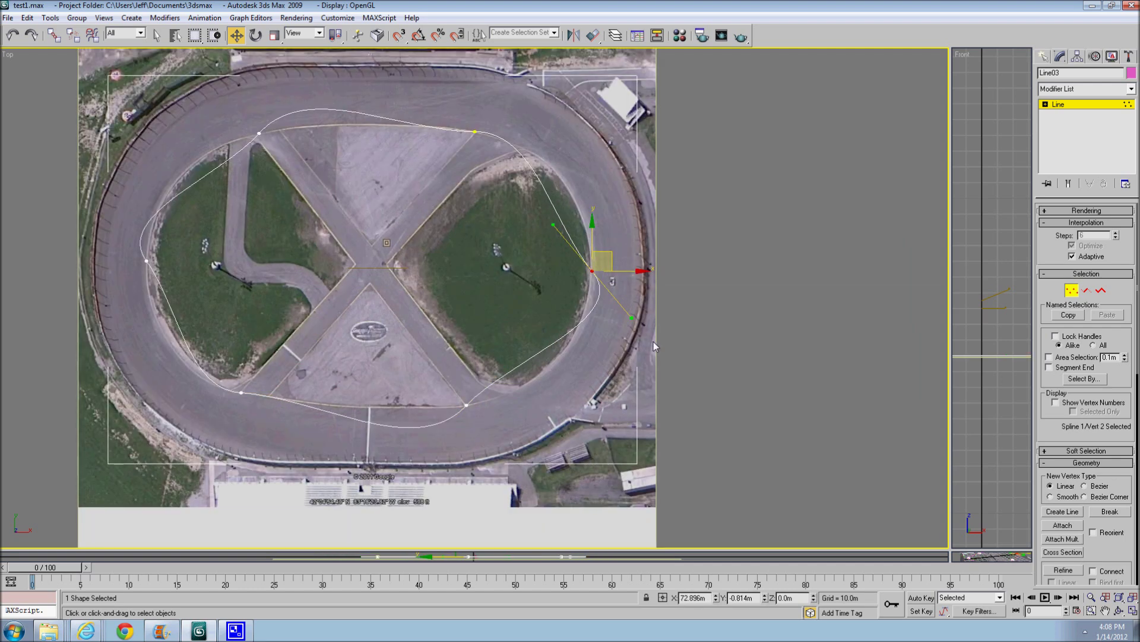
left_click_drag(603, 324, 591, 331)
left_click_drag(408, 366, 508, 422)
left_click_drag(508, 360, 522, 406)
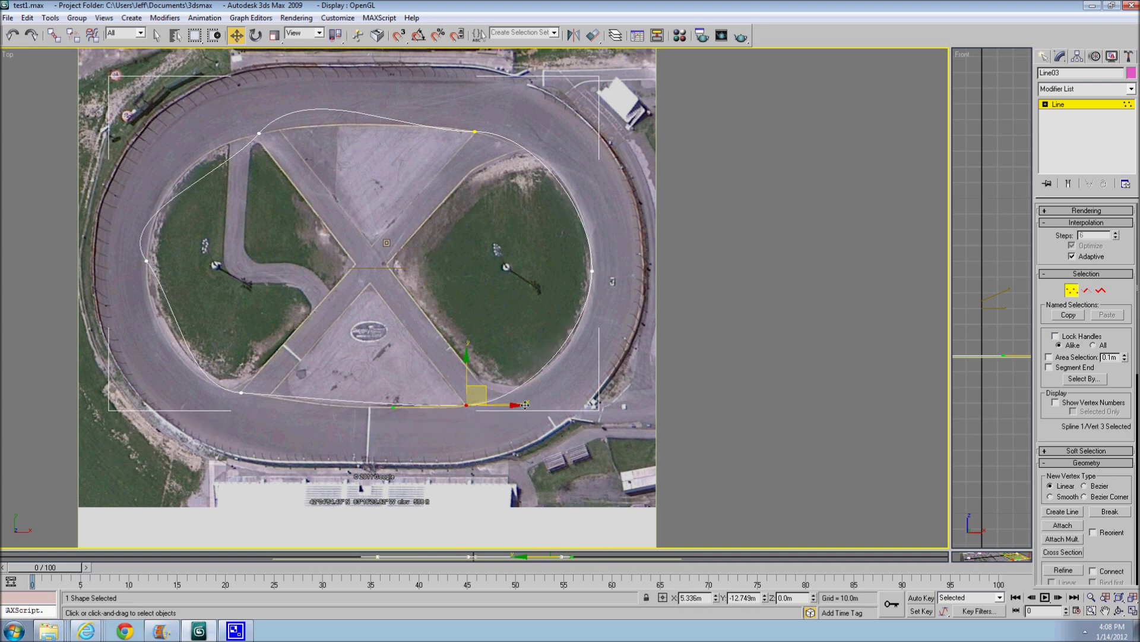
Shape the Bezier handles of the lower-left and far-left vertices so the curve follows the track's inner edge
left_click(241, 392)
scroll(439, 383, "up", 2)
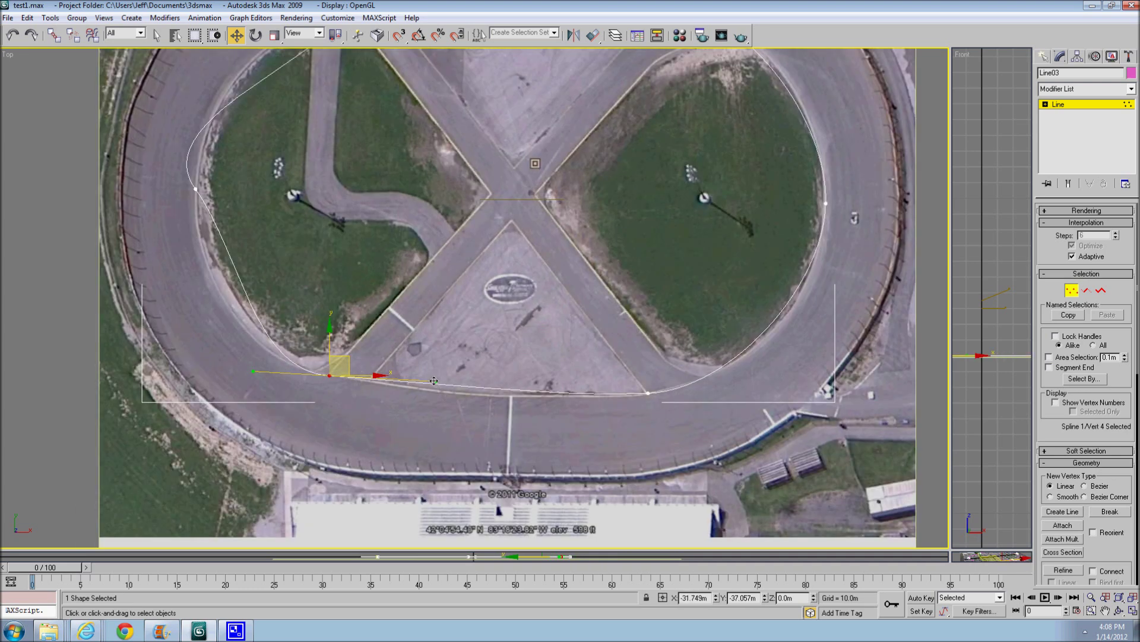
left_click_drag(434, 381, 416, 396)
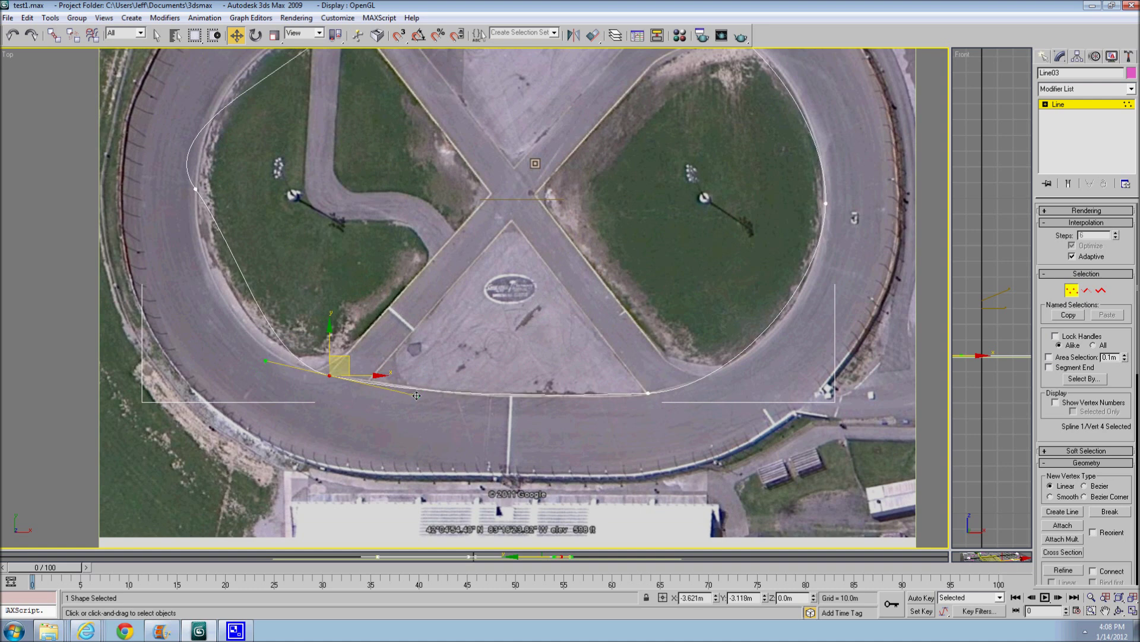
left_click(195, 189)
middle_click_drag(239, 232, 314, 323)
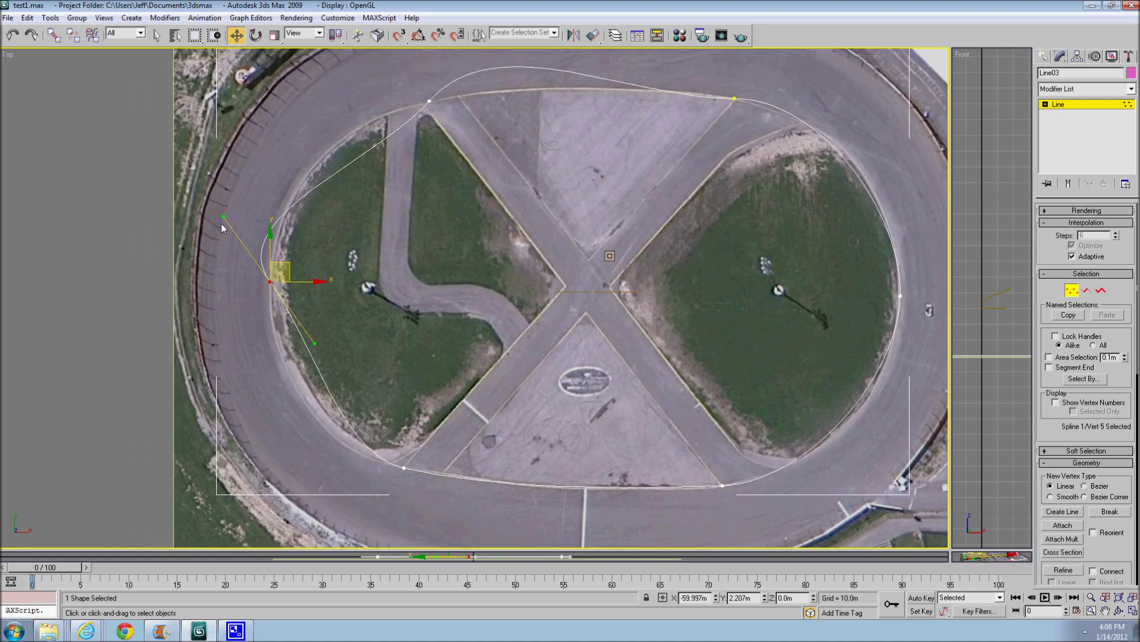
left_click_drag(221, 223, 270, 204)
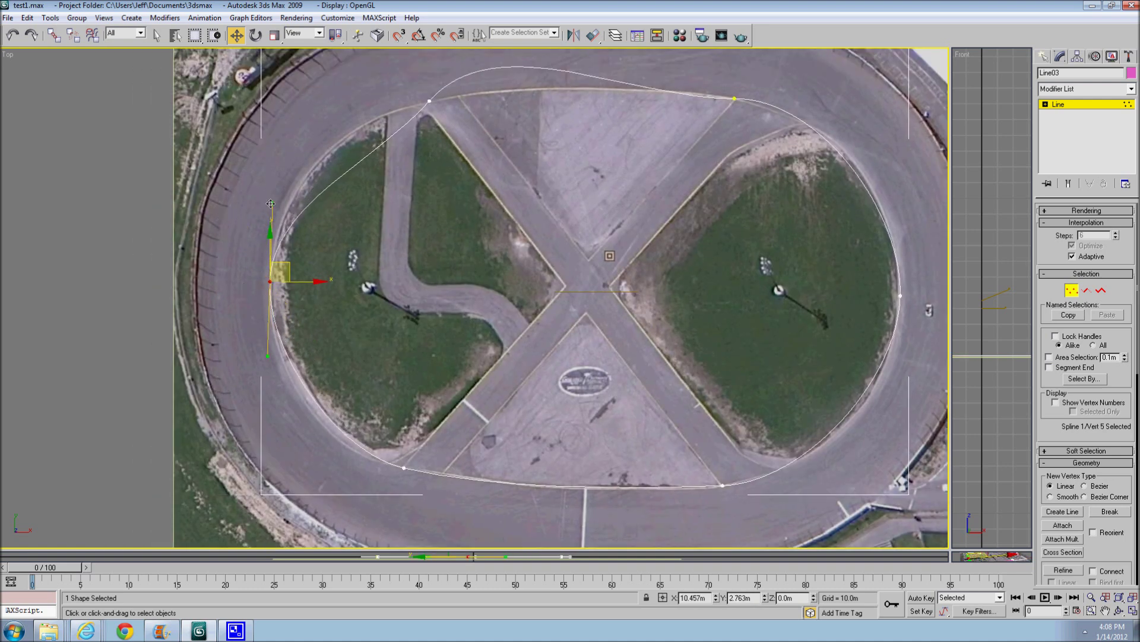
Align the upper-left vertex's handles with the infield edge and refine the far-left vertex's curvature
middle_click_drag(340, 121, 354, 212)
left_click(444, 192)
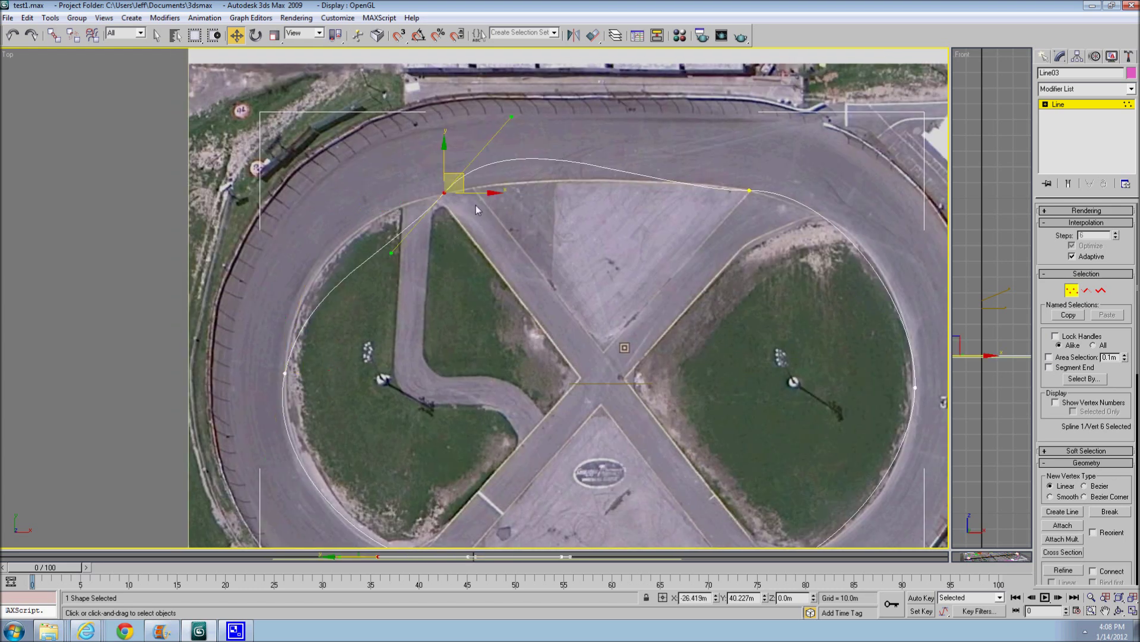
left_click_drag(510, 123, 551, 170)
left_click(285, 373)
middle_click_drag(265, 466, 262, 389)
left_click_drag(269, 383, 278, 395)
Fine-tune the curve at the upper-right and far-right vertices to match the track's inner edge
middle_click_drag(650, 265, 491, 341)
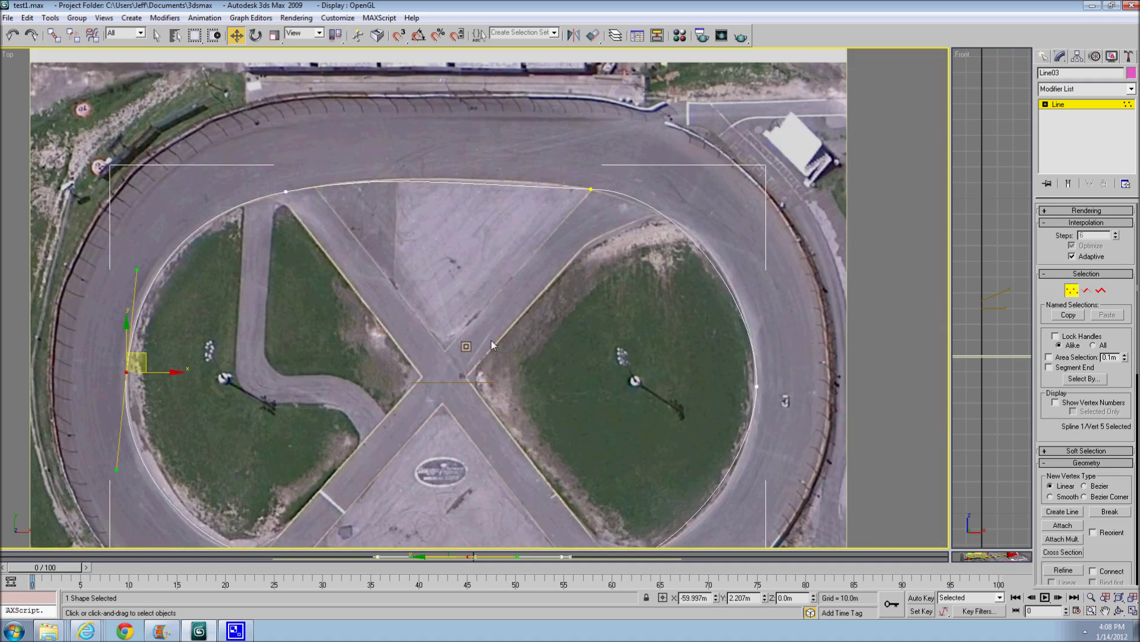
left_click(590, 189)
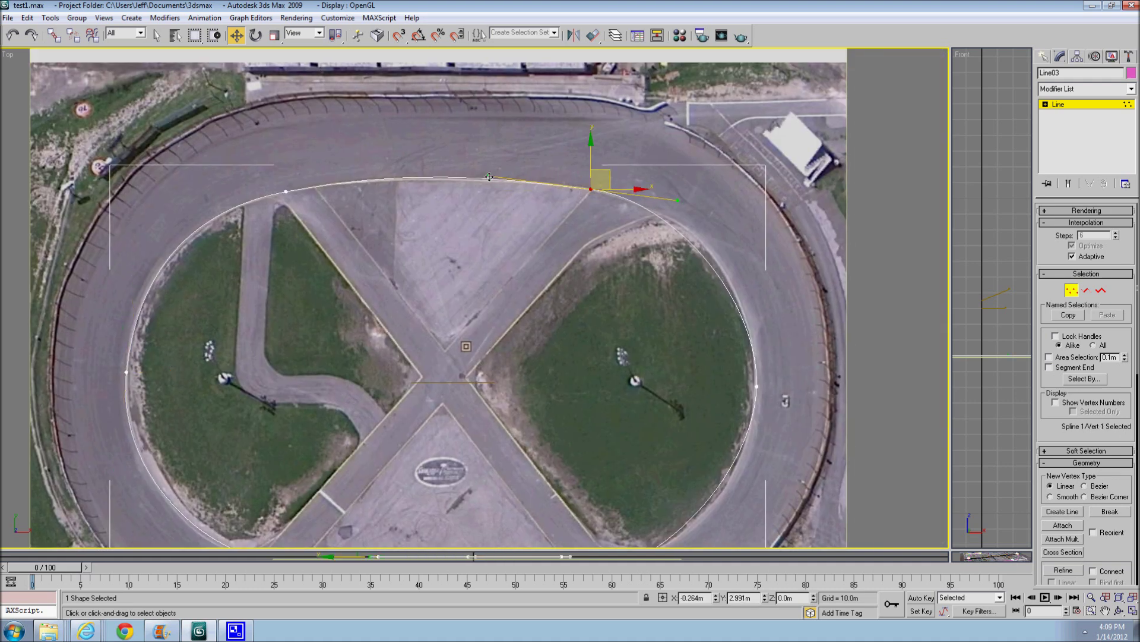
left_click(757, 386)
left_click_drag(759, 304, 768, 269)
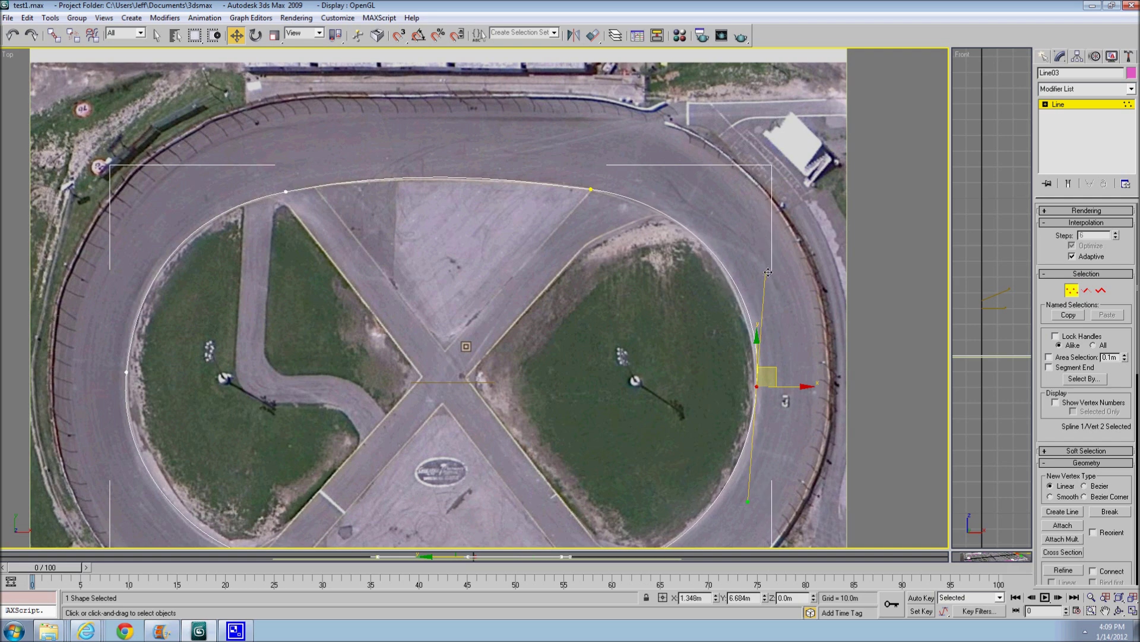
middle_click_drag(643, 359, 635, 254)
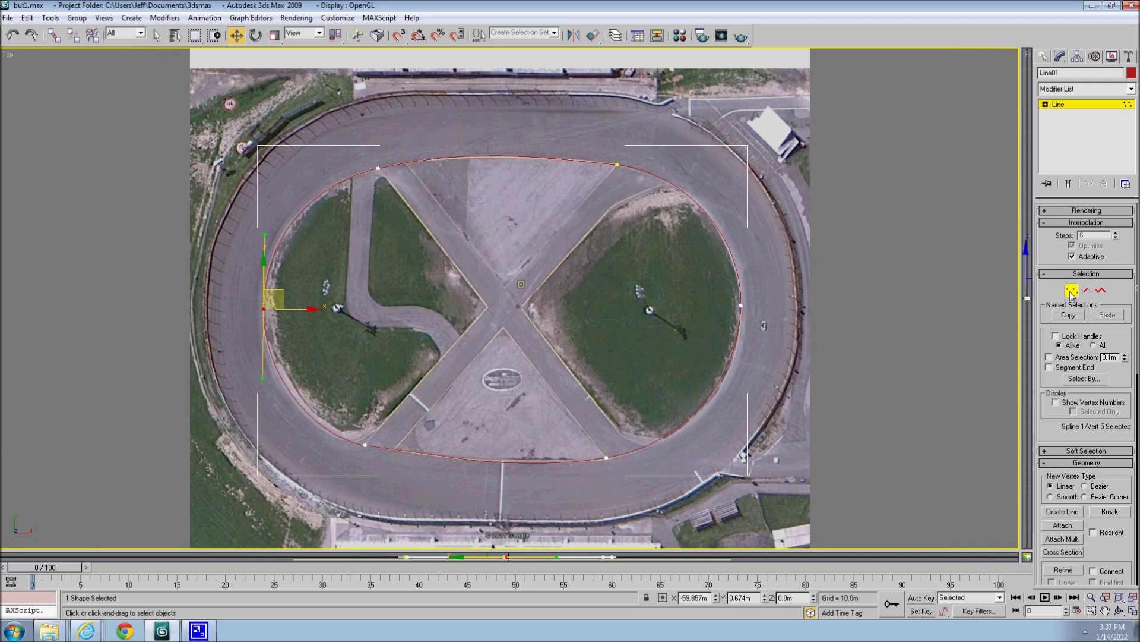
Leave vertex editing of the oval line and widen the Front viewport beside the Top view
left_click(1072, 290)
middle_click_drag(894, 297, 834, 277)
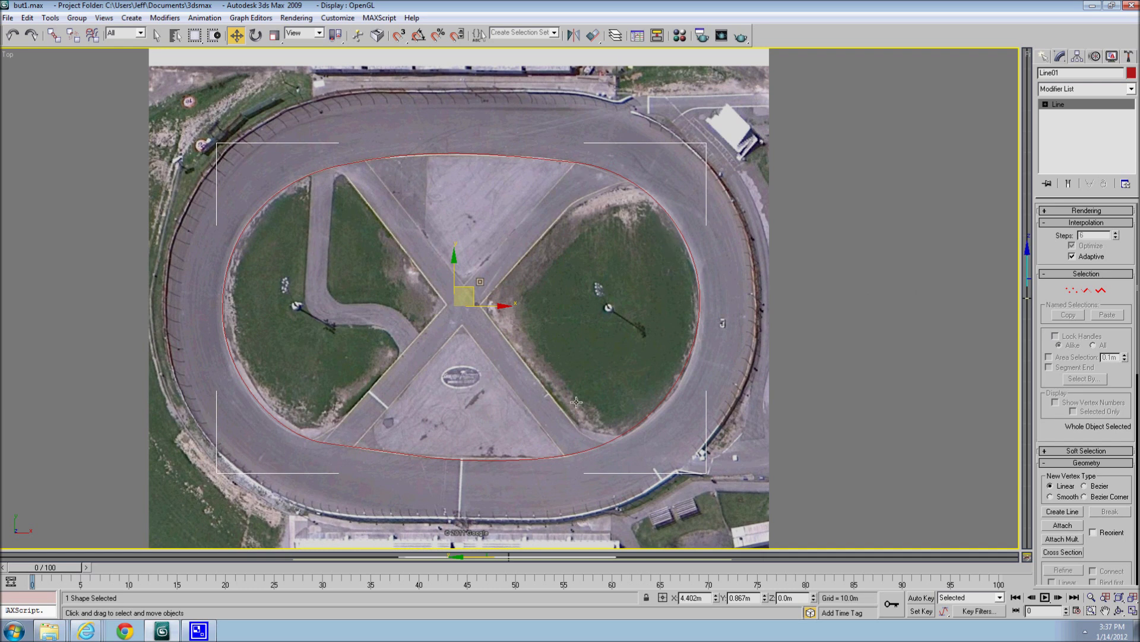
left_click_drag(1022, 321, 759, 317)
middle_click_drag(636, 324, 635, 308)
scroll(634, 308, "up", 2)
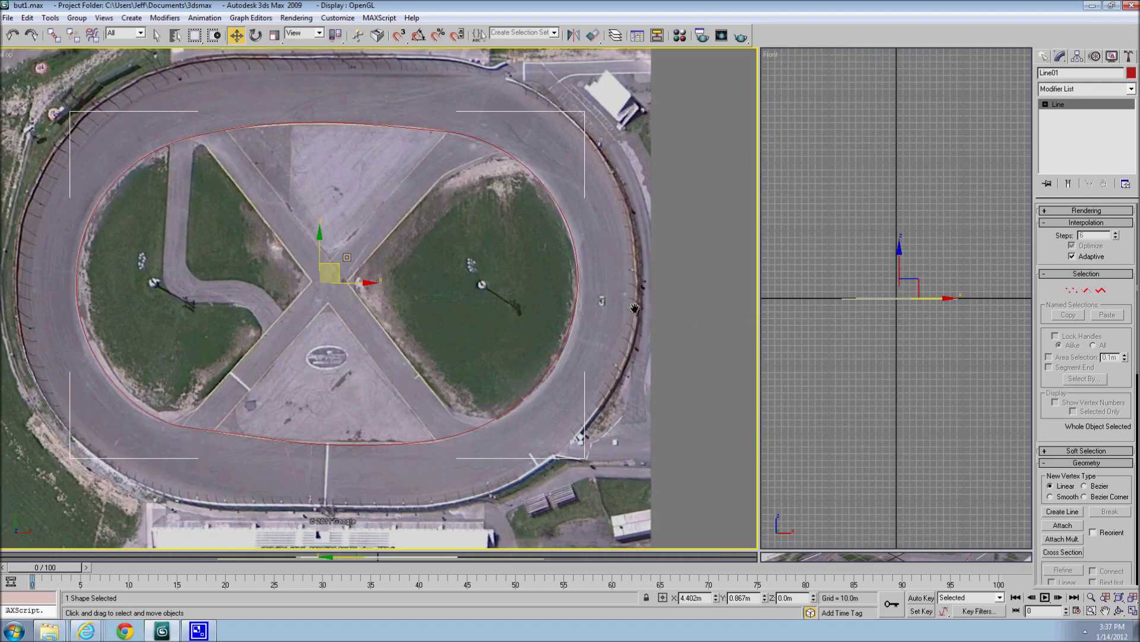
middle_click_drag(879, 339, 866, 340)
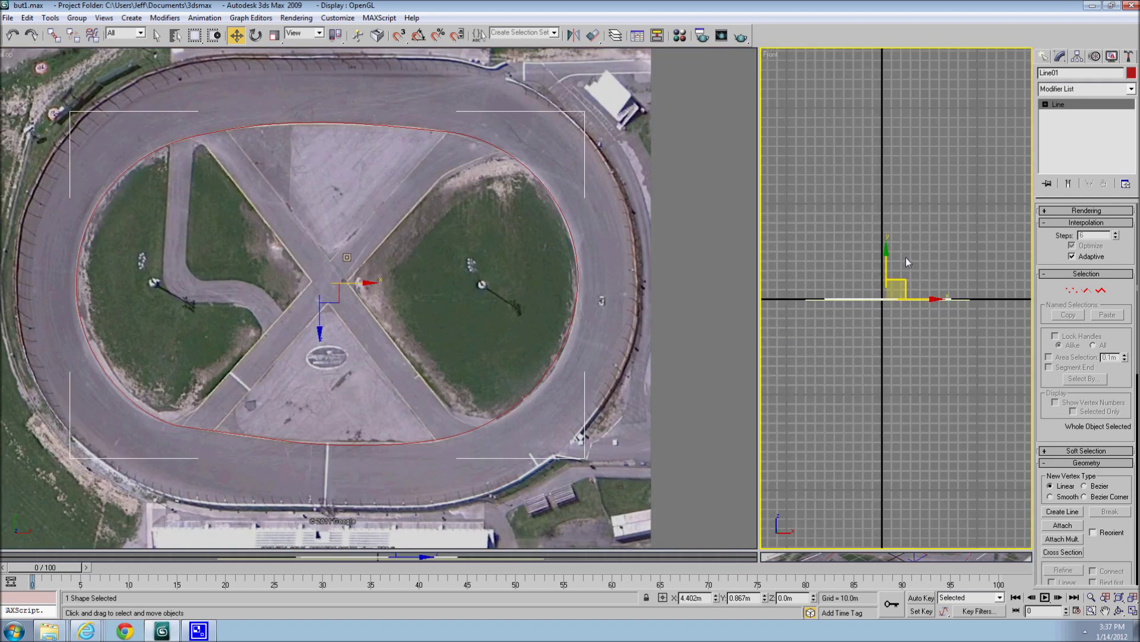
middle_click_drag(906, 258, 915, 267)
scroll(915, 267, "up", 2)
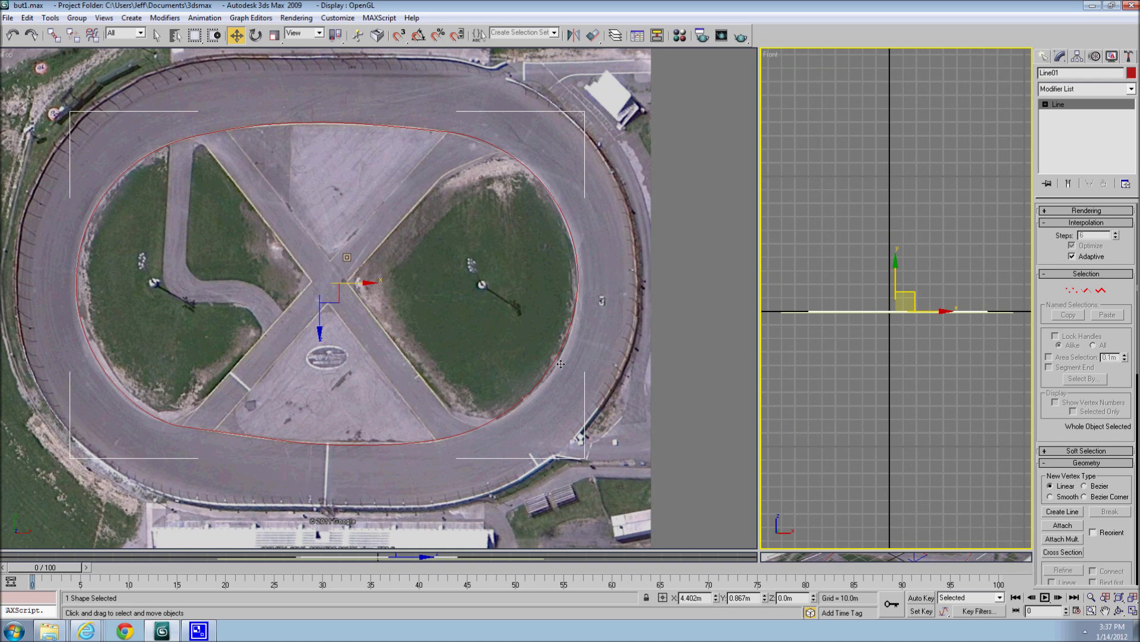
middle_click_drag(875, 358, 887, 363)
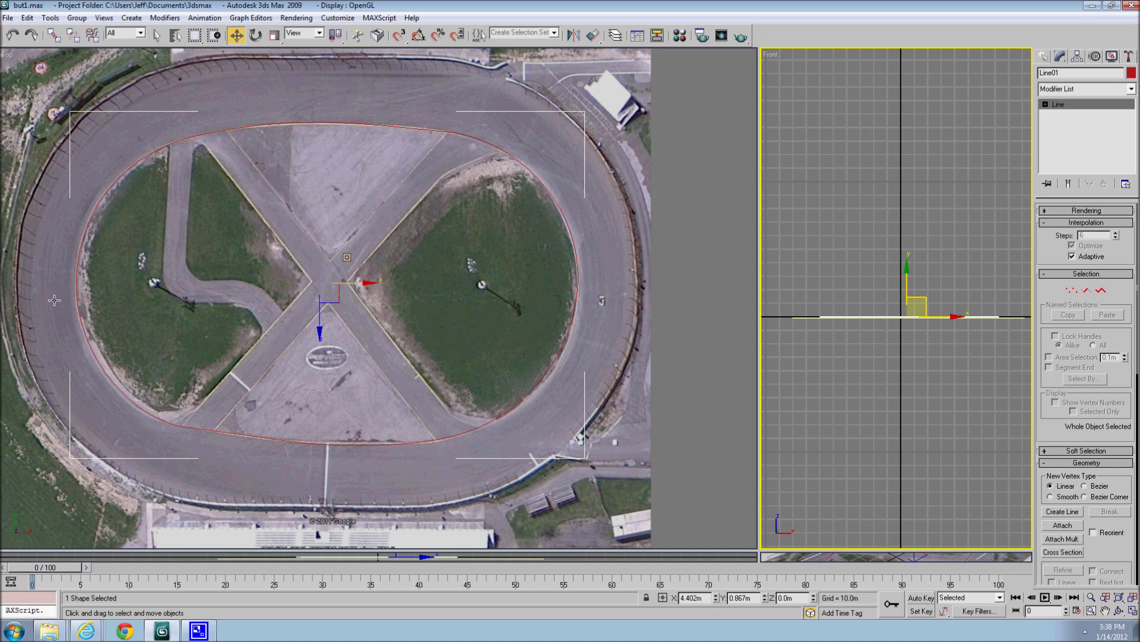
scroll(866, 369, "up", 2)
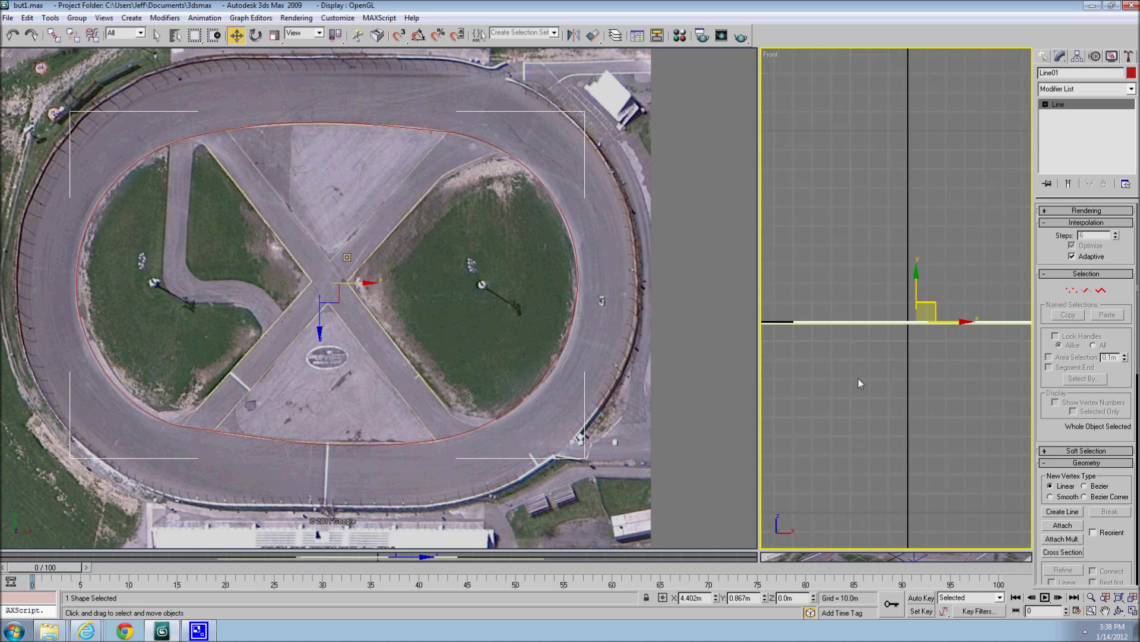
left_click_drag(759, 383, 687, 384)
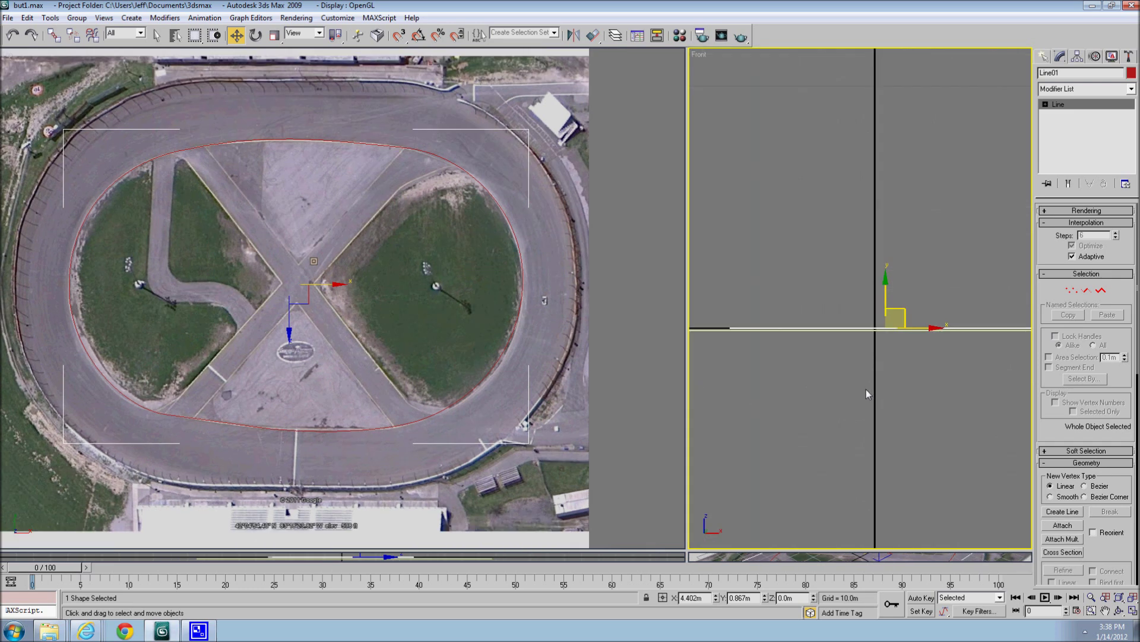
middle_click_drag(866, 390, 854, 401)
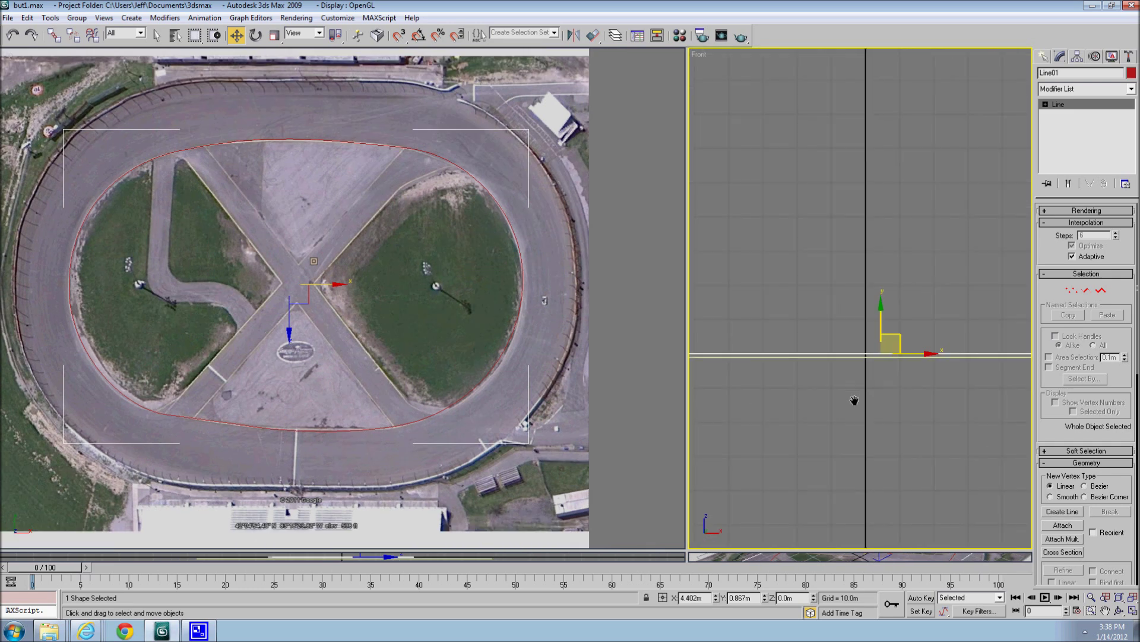
Draw an open five-point cross-section in the Front view, with a flat road segment about 7.5 m wide and a small raised curb at its end
left_click(1045, 58)
left_click(1058, 147)
middle_click_drag(891, 285, 800, 212)
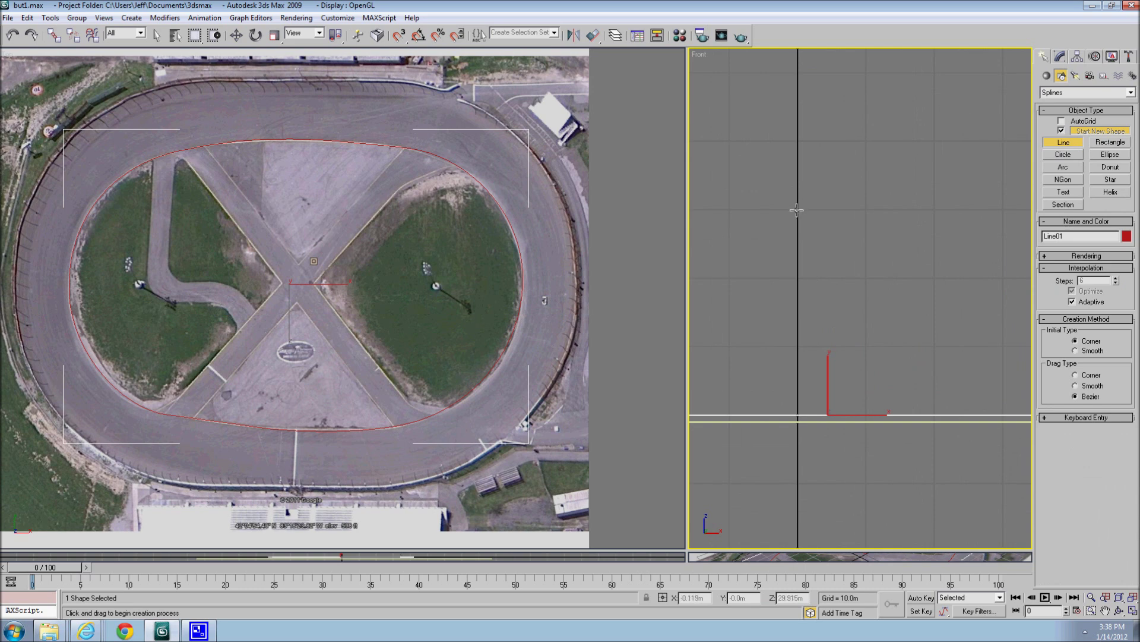
left_click(798, 210)
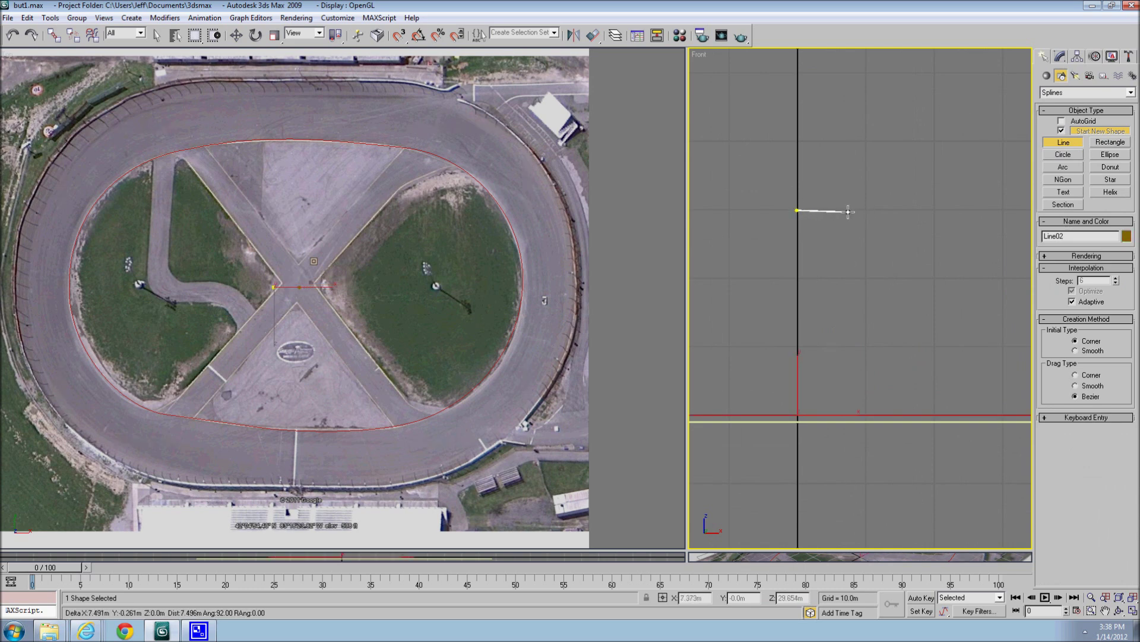
left_click(848, 209)
left_click(847, 197)
left_click(855, 198)
left_click(856, 209)
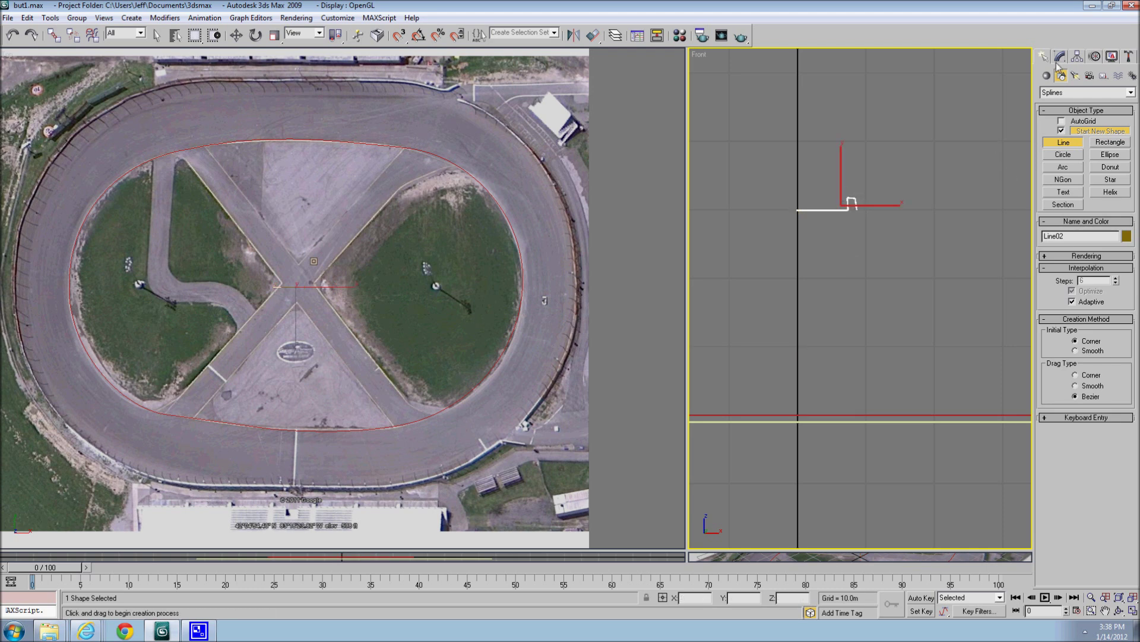
right_click(1010, 173)
Enter vertex editing on the cross-section line and set the X position of its inner starting vertex to 0
left_click(1060, 56)
left_click(1071, 289)
middle_click_drag(836, 250, 840, 325)
scroll(840, 273, "up", 2)
left_click(794, 237)
scroll(832, 289, "up", 2)
double_click(705, 598)
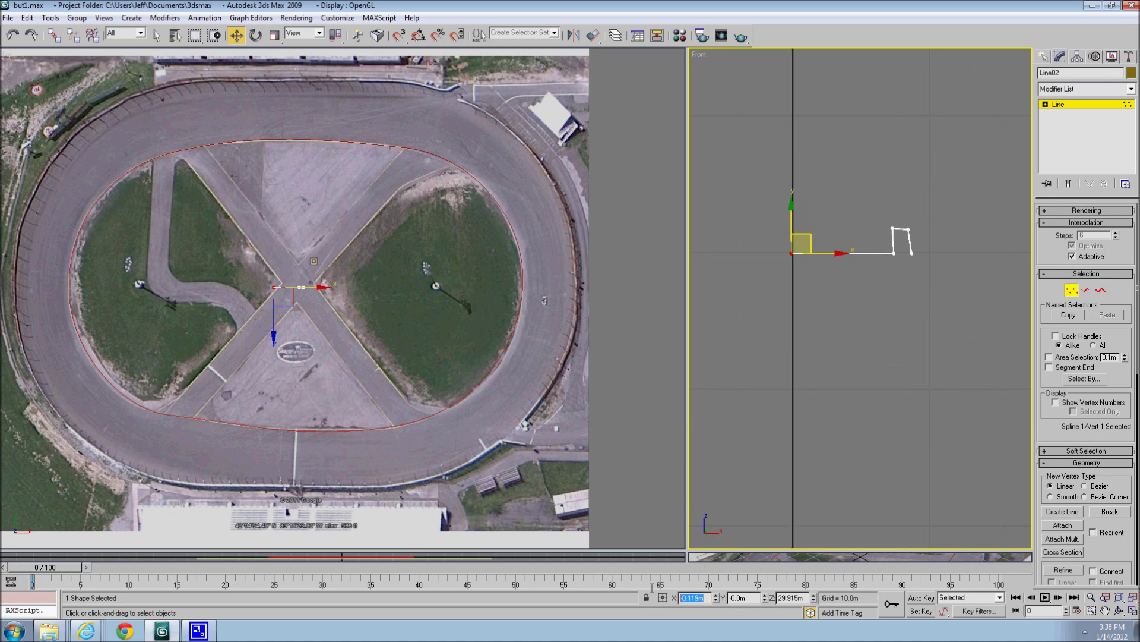
type("0")
key("Return")
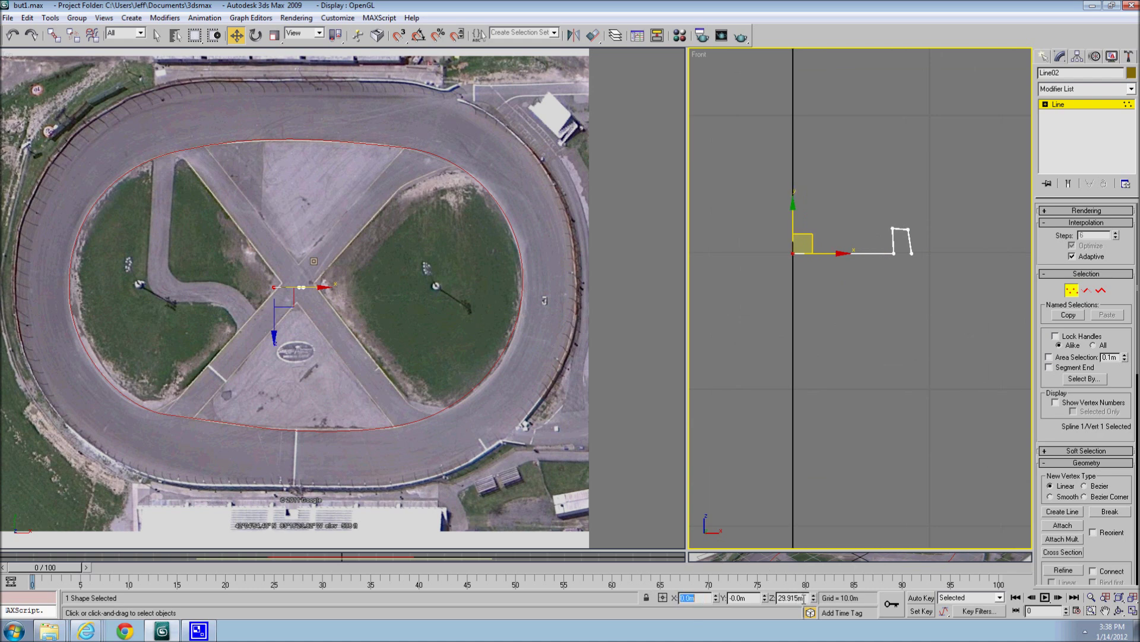
Level the cross-section's base by setting the road's end vertex and the curb's outer bottom vertex to a Z height of 30 m
double_click(804, 598)
left_click(895, 253)
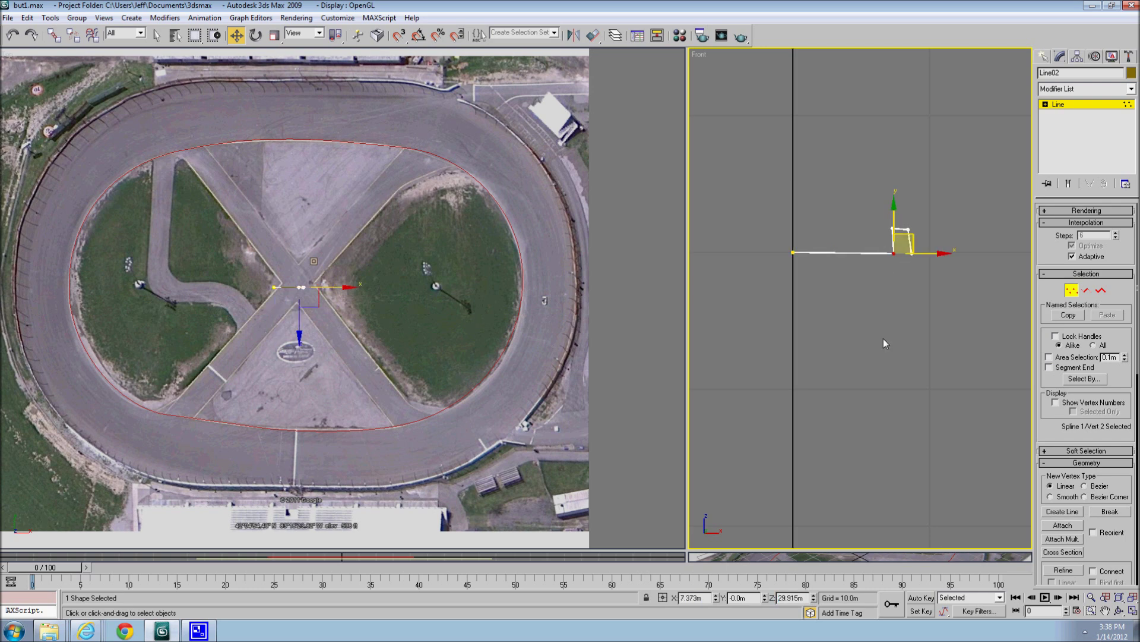
double_click(796, 598)
type("3")
key("Return")
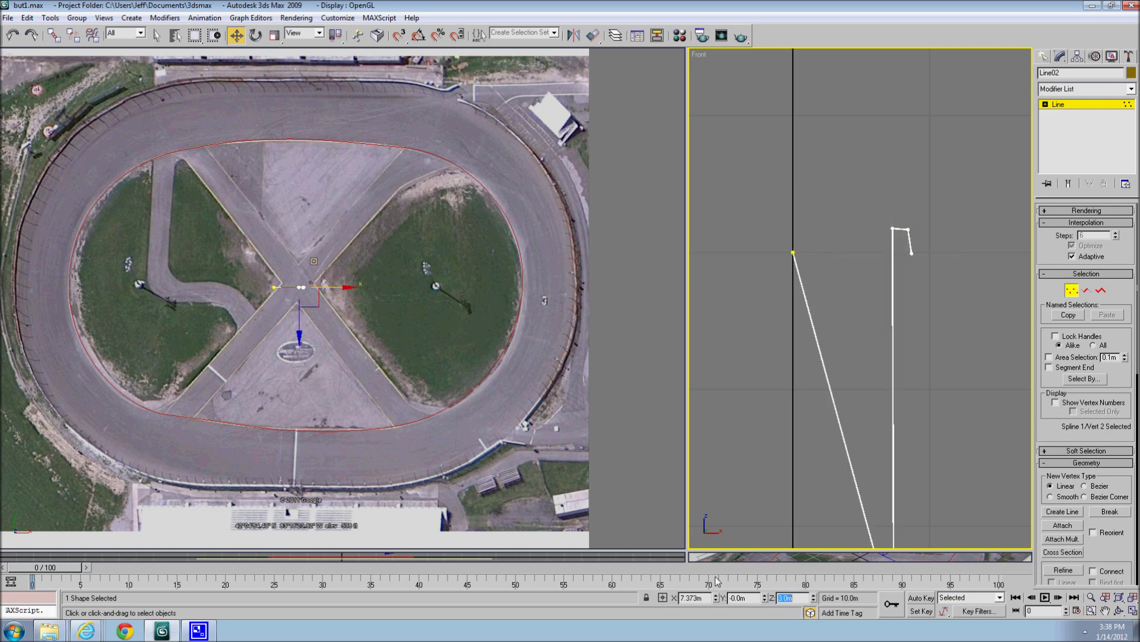
type("30")
key("Return")
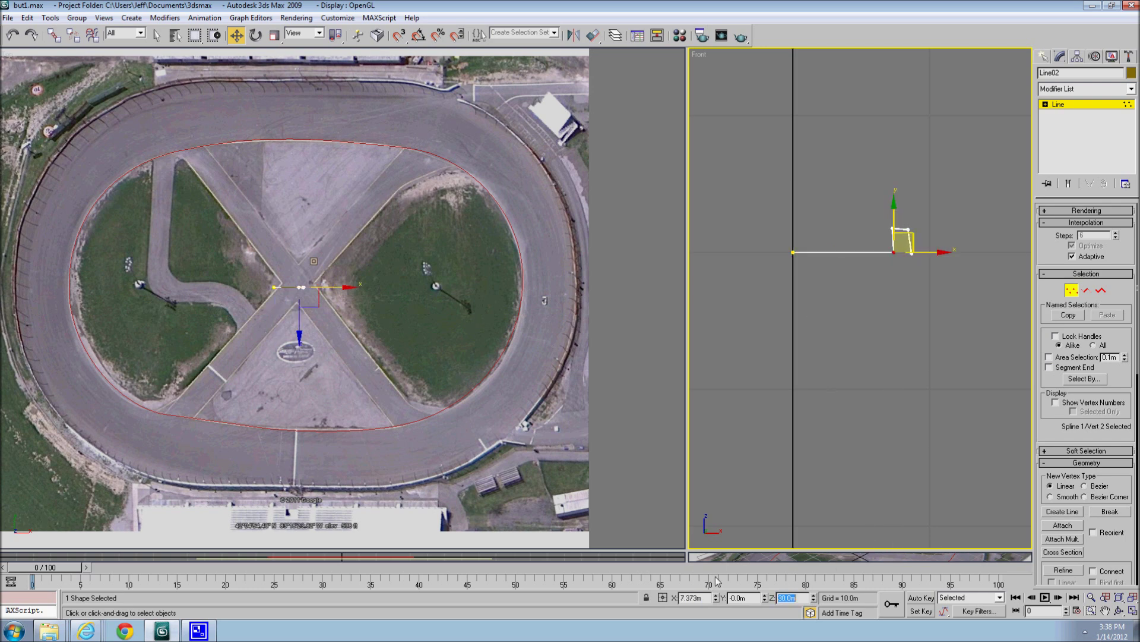
left_click(912, 253)
left_click_drag(803, 598, 735, 592)
type("30")
key("Return")
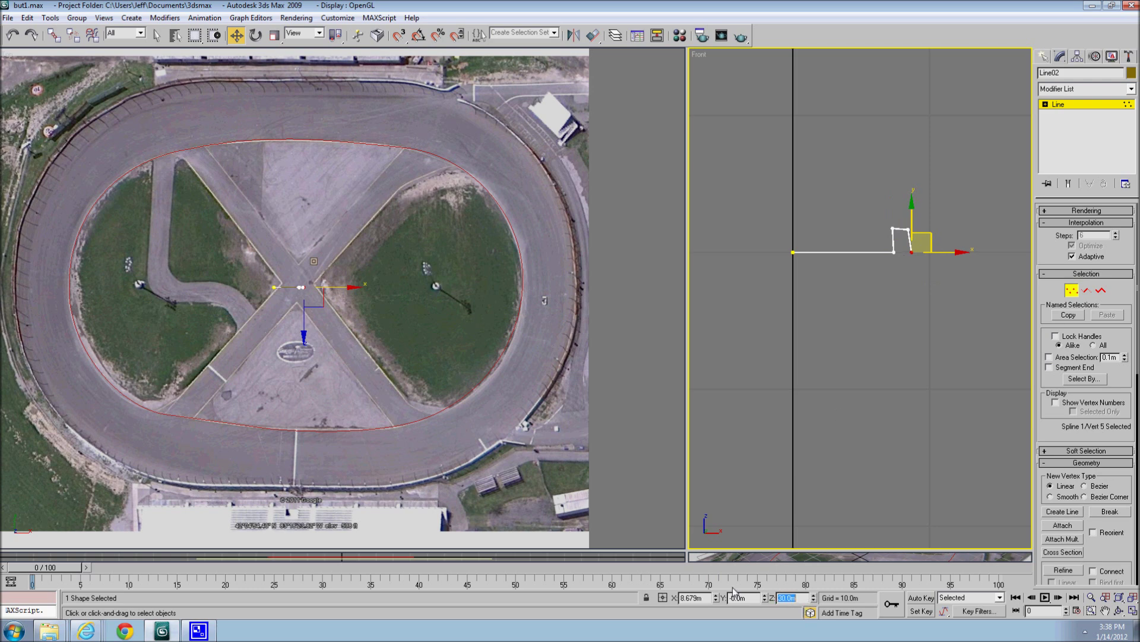
Set both top vertices of the curb to a Z height of 31 m
scroll(843, 347, "up", 4)
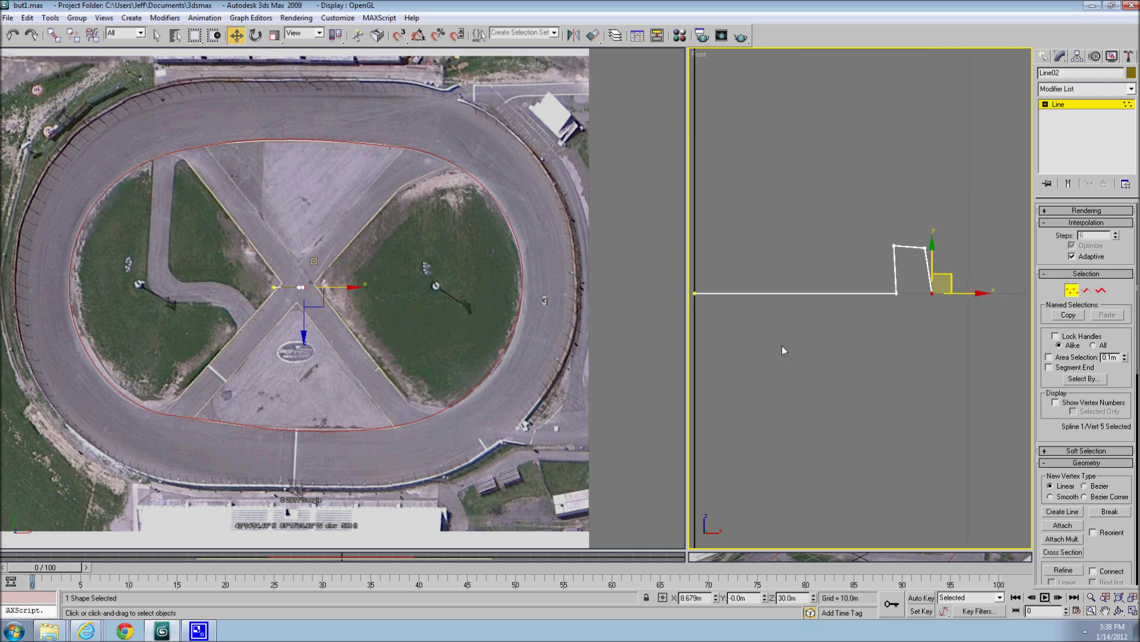
left_click_drag(879, 284, 880, 285)
left_click_drag(876, 278, 912, 306)
left_click_drag(863, 222, 905, 252)
double_click(802, 597)
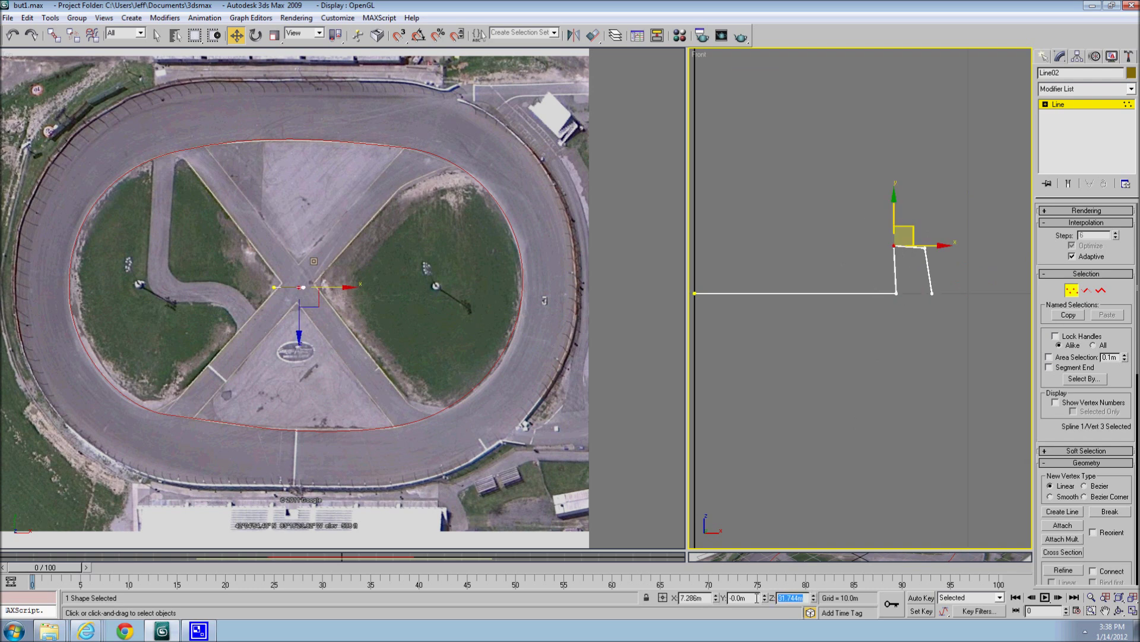
type("31")
key("Return")
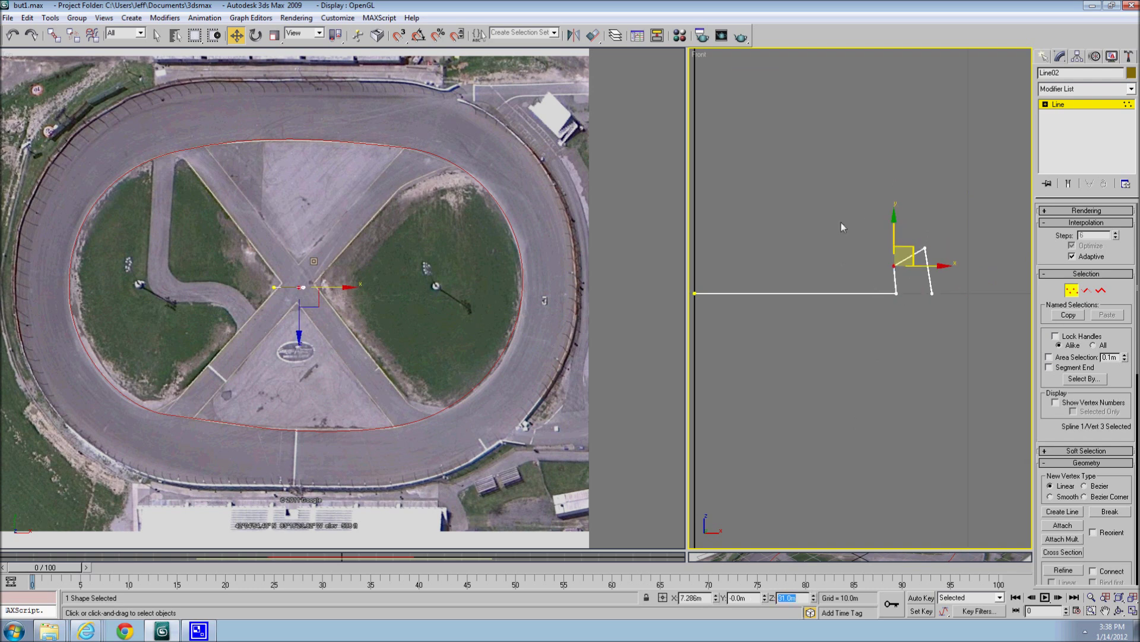
left_click(924, 248)
double_click(802, 598)
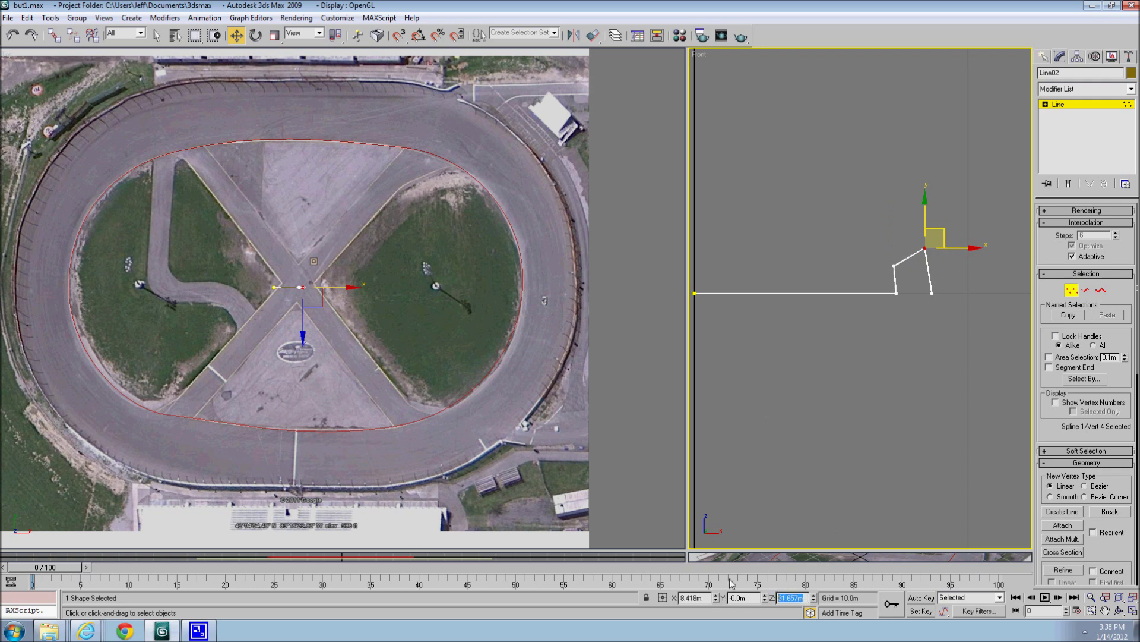
type("31")
key("Return")
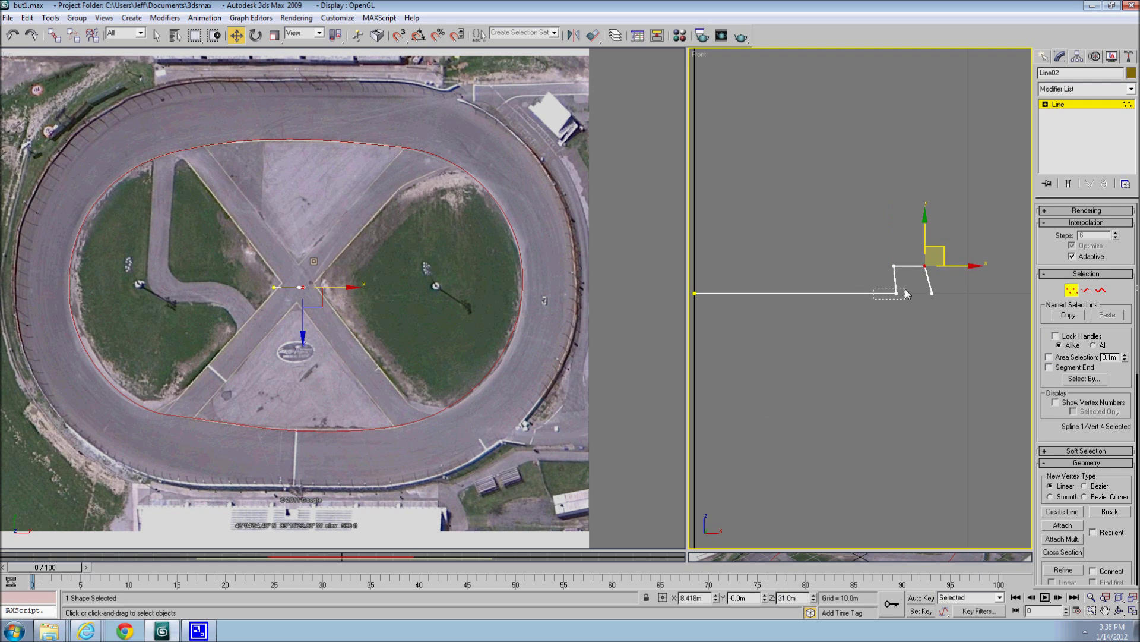
left_click(898, 292)
left_click_drag(885, 254, 903, 269)
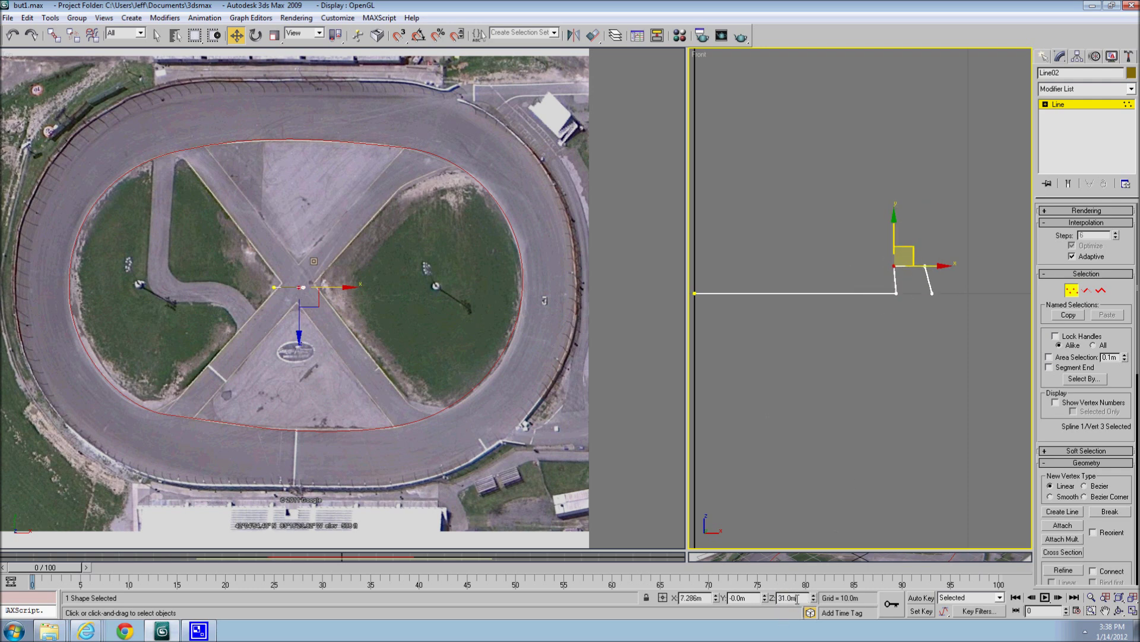
double_click(798, 597)
left_click(898, 294)
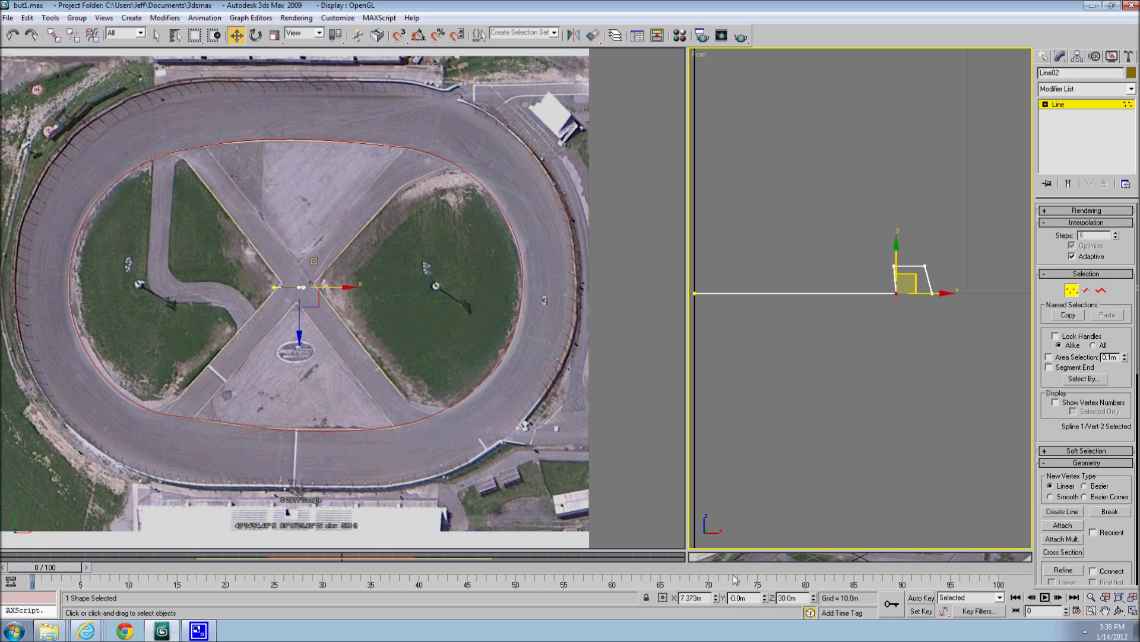
Shift the curb's four vertices outward and set the road's outer end vertex to X 10 m
middle_click_drag(844, 416, 887, 419)
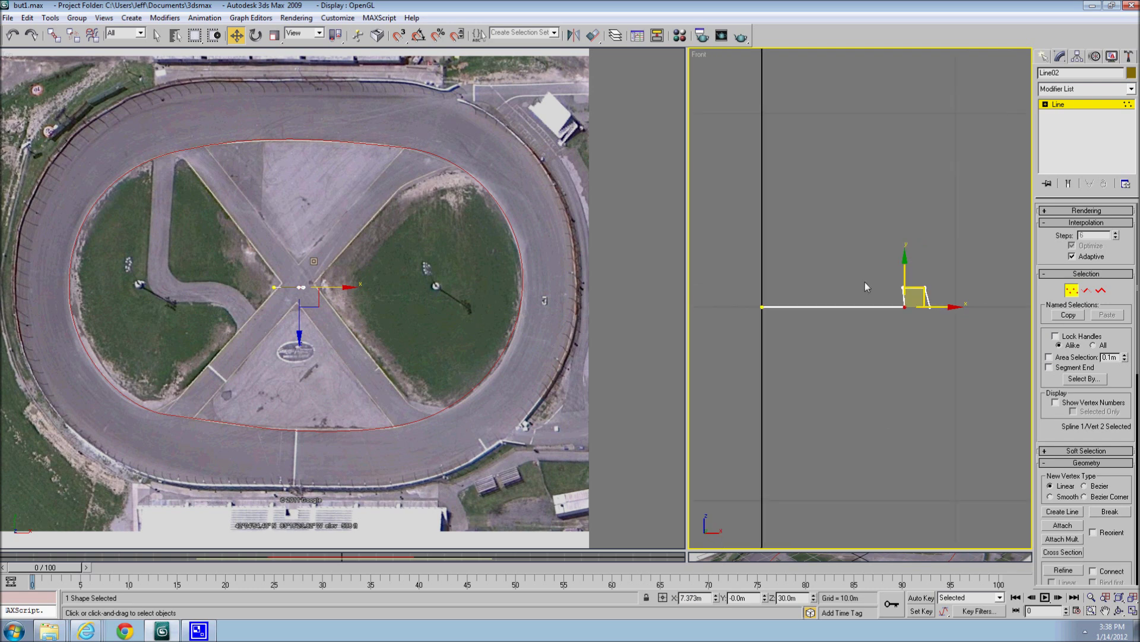
left_click_drag(884, 252, 972, 333)
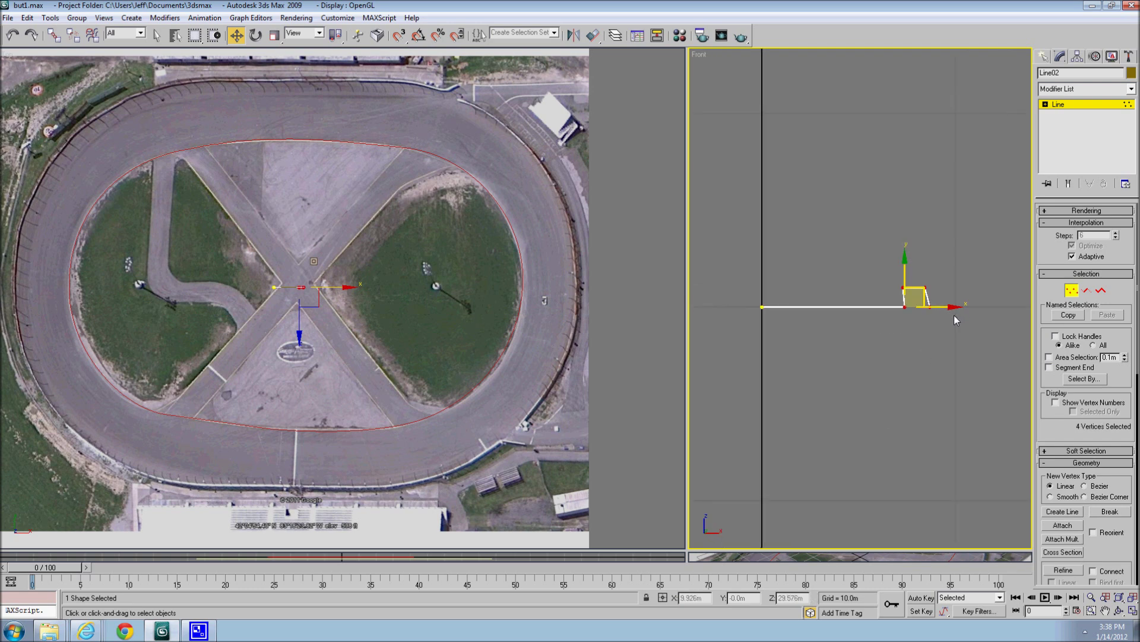
left_click_drag(952, 307, 921, 295)
left_click_drag(708, 598, 664, 588)
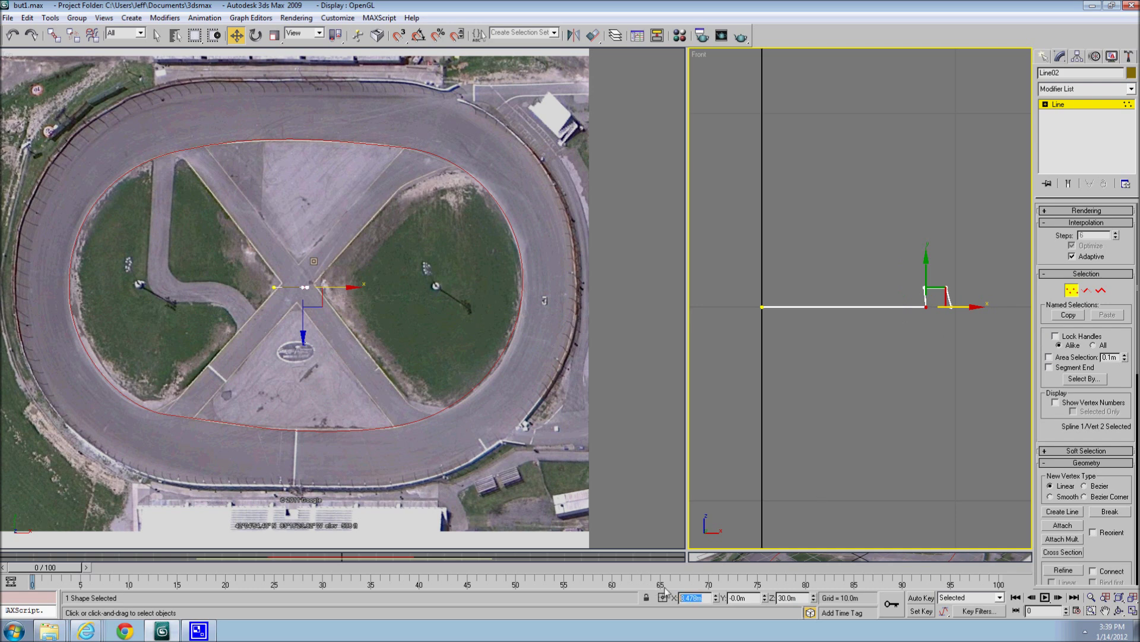
type("10")
key("Return")
Make the curb's inner wall vertical by setting its inner top vertex to X 10 m
scroll(928, 331, "up", 2)
middle_click_drag(929, 331, 812, 380)
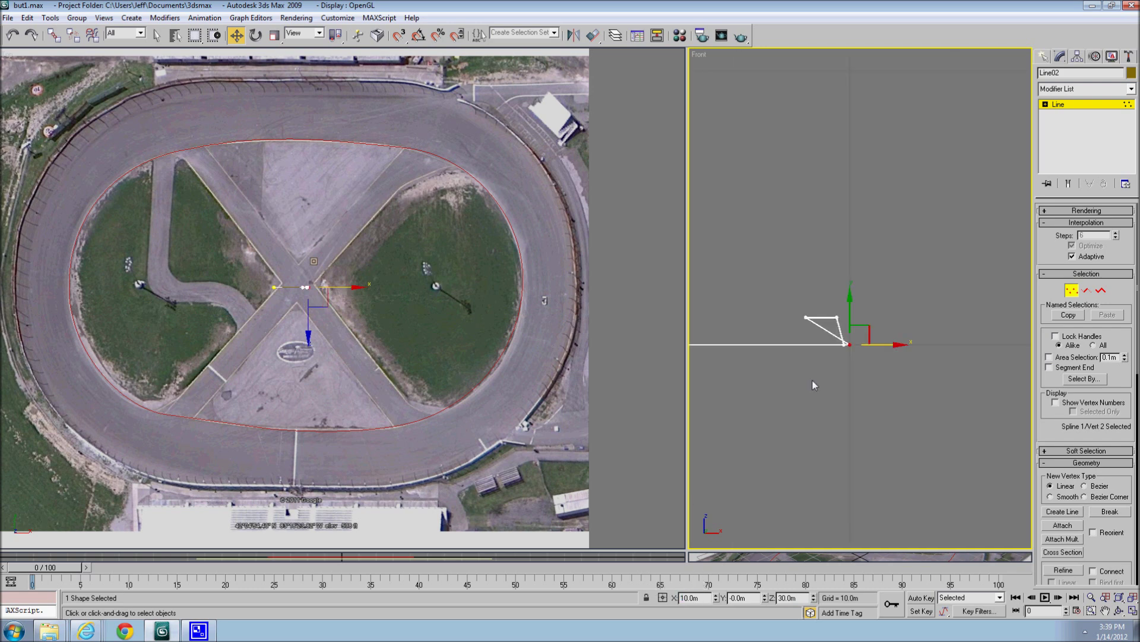
left_click(806, 317)
double_click(699, 598)
type("10")
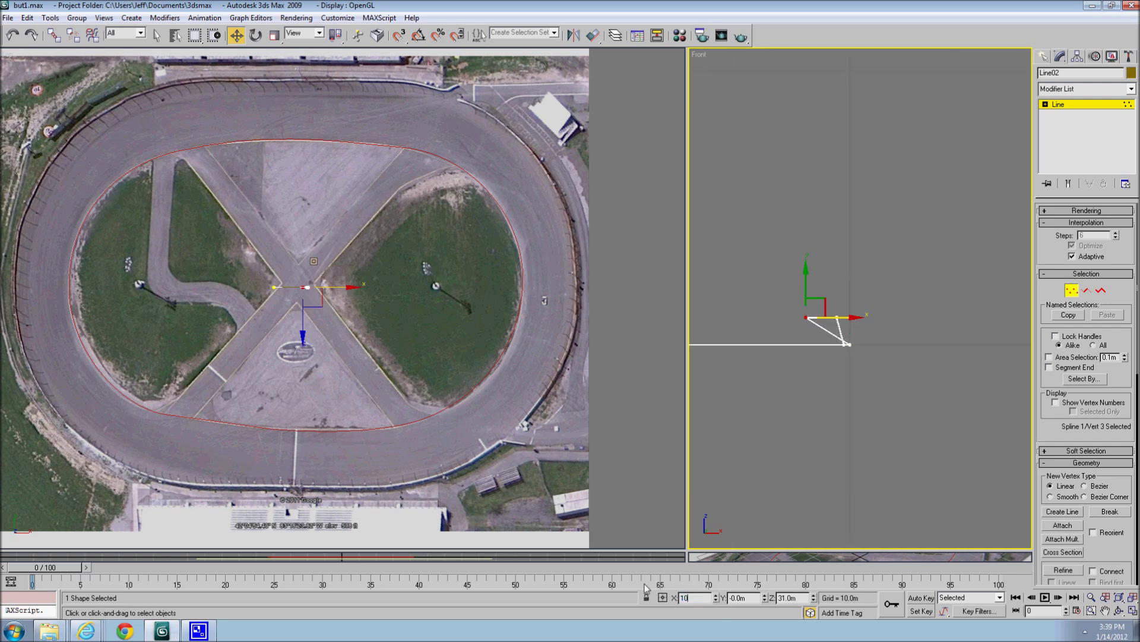
key("Return")
Set the curb's outer bottom and outer top vertices to X 10.5 m
left_click(843, 345)
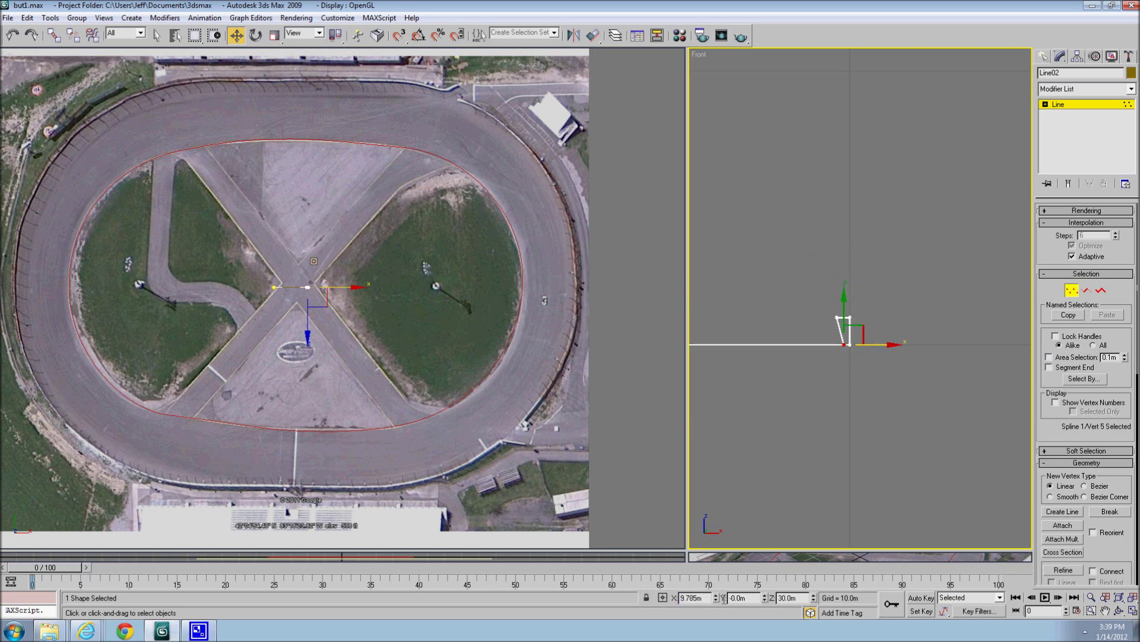
type("10.5")
key("Return")
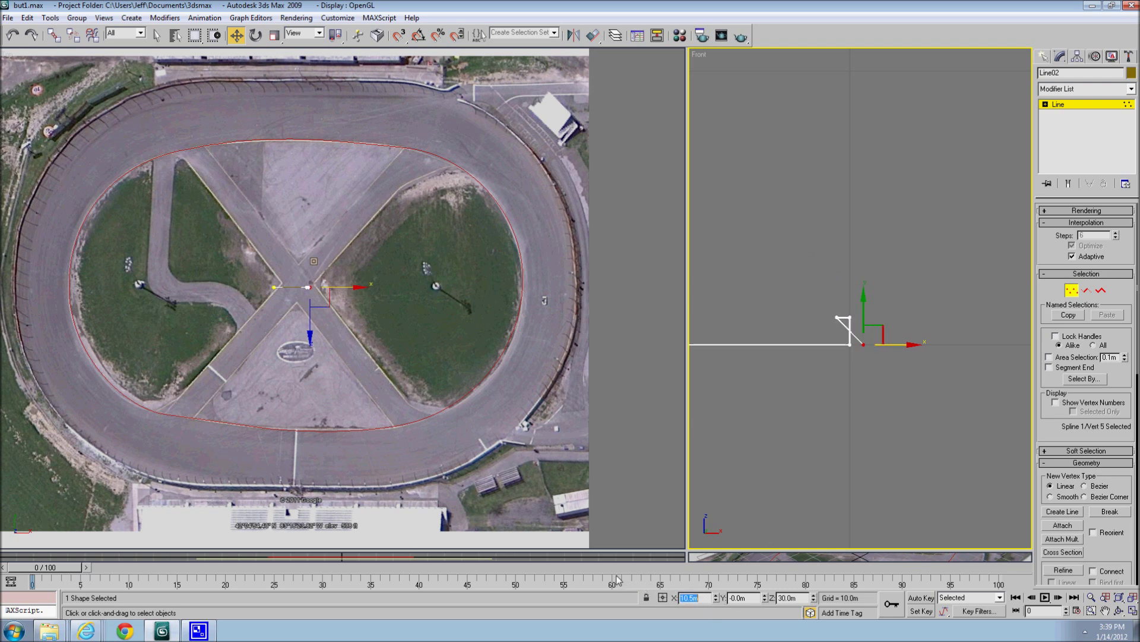
left_click(837, 317)
double_click(682, 597)
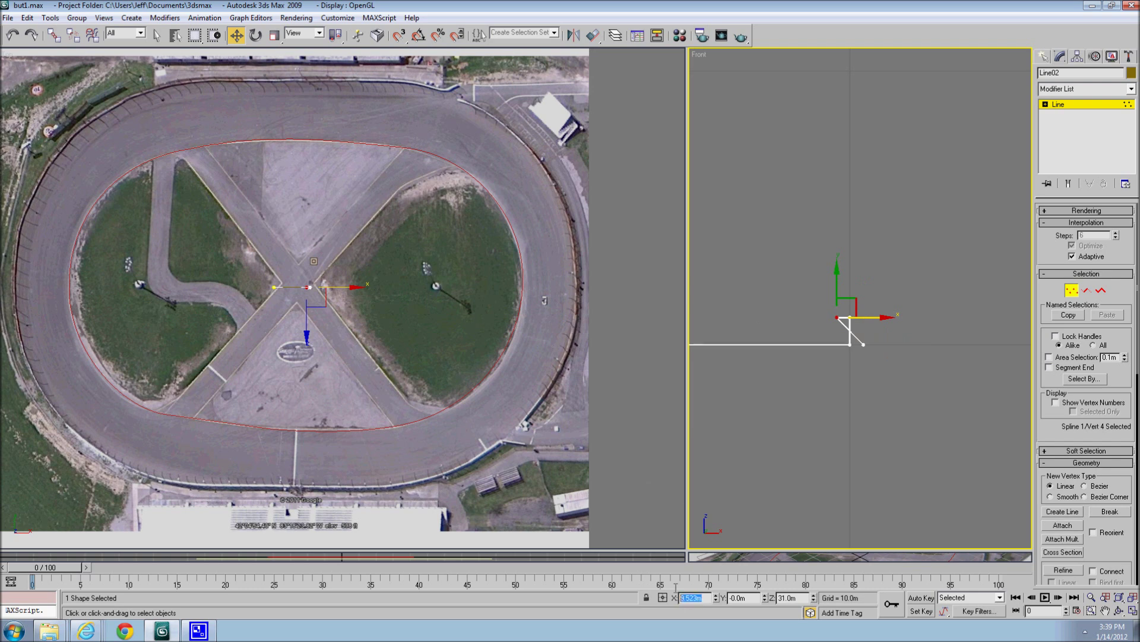
type("10.5")
key("Return")
scroll(888, 338, "down", 2)
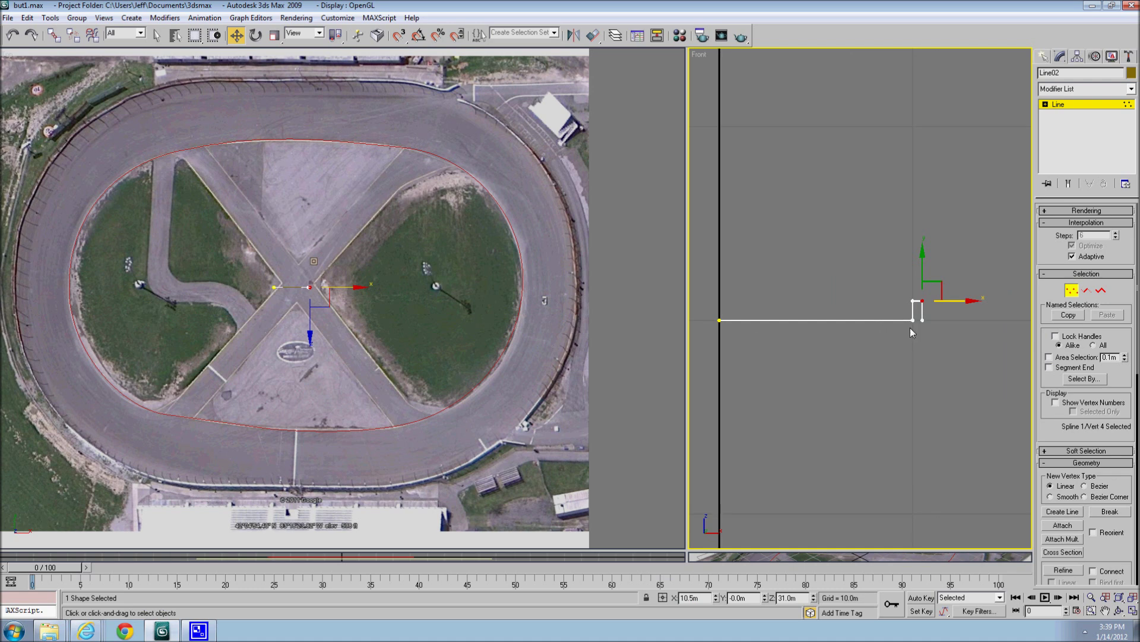
Leave vertex editing and move only the cross-section's pivot to the road's inner end at X 0 and Z 30 m
left_click(1070, 292)
right_click(855, 325)
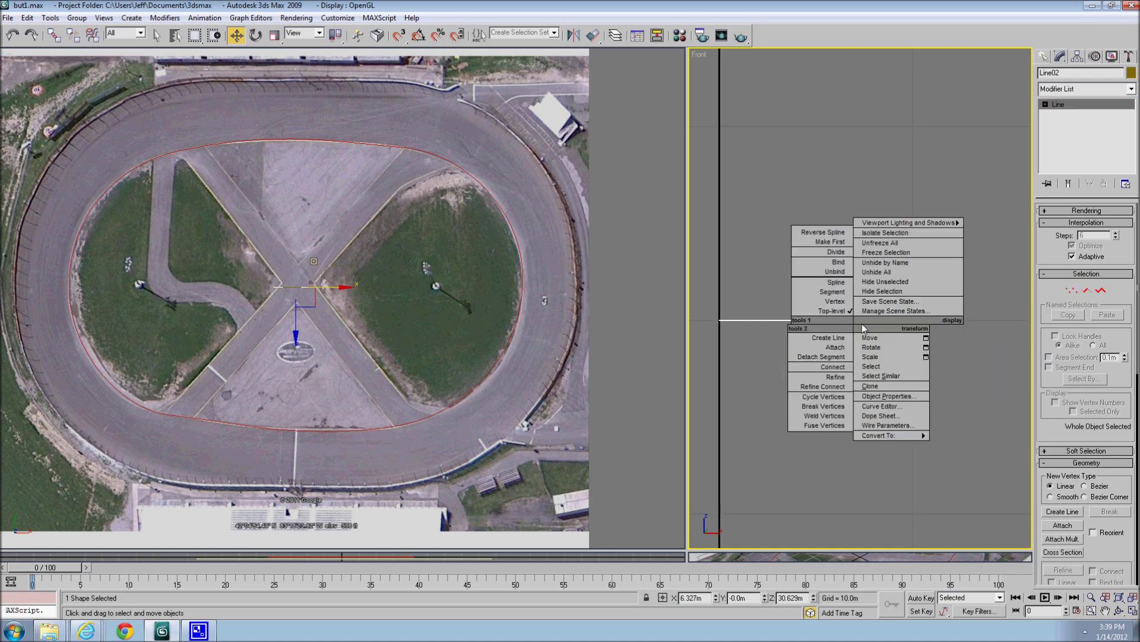
left_click(1077, 56)
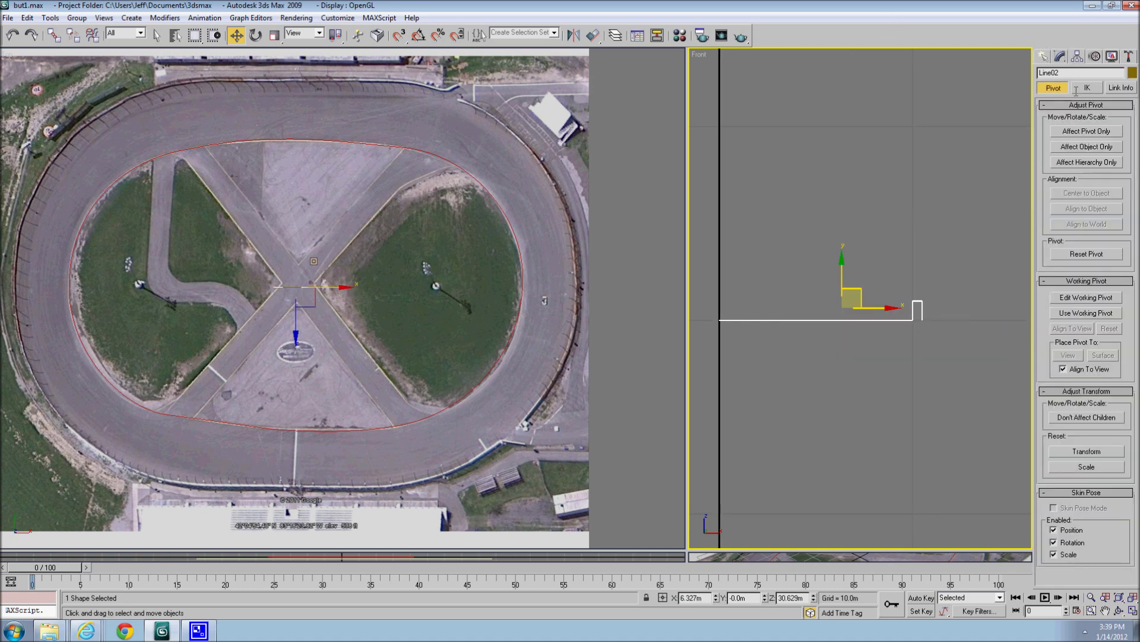
left_click(1086, 131)
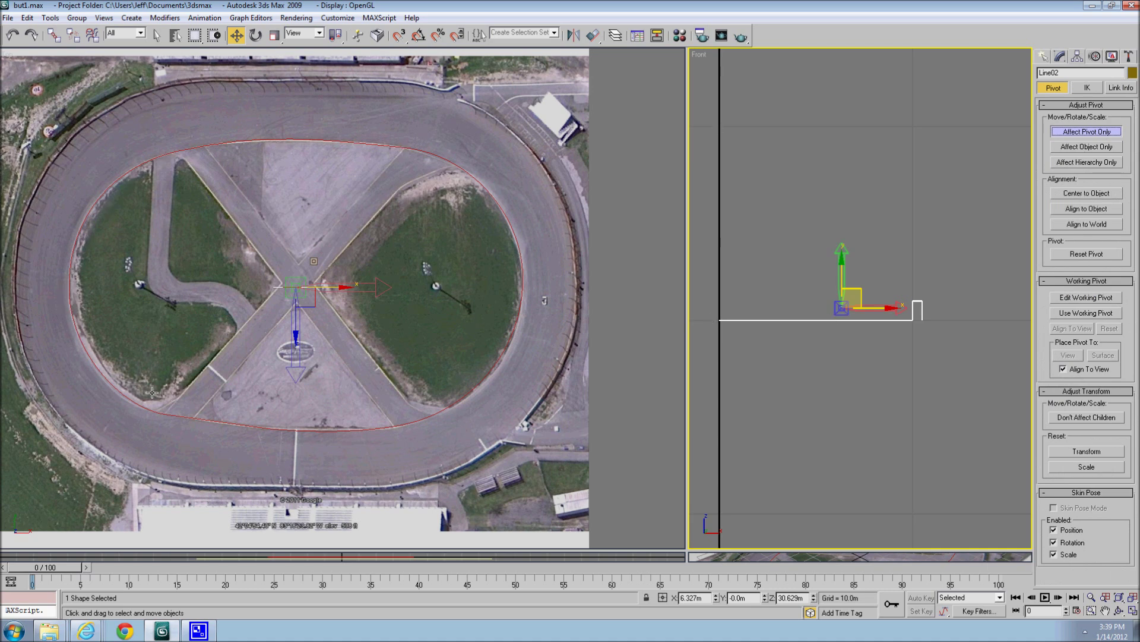
double_click(696, 598)
type("0")
key("Return")
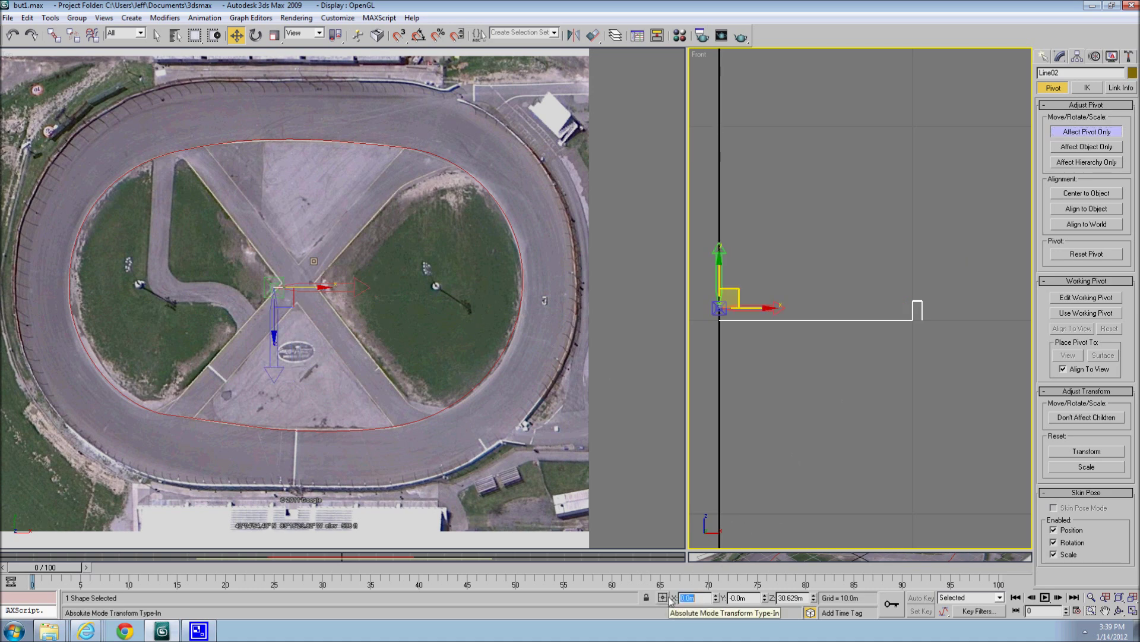
key("Tab")
key("Tab")
type("30")
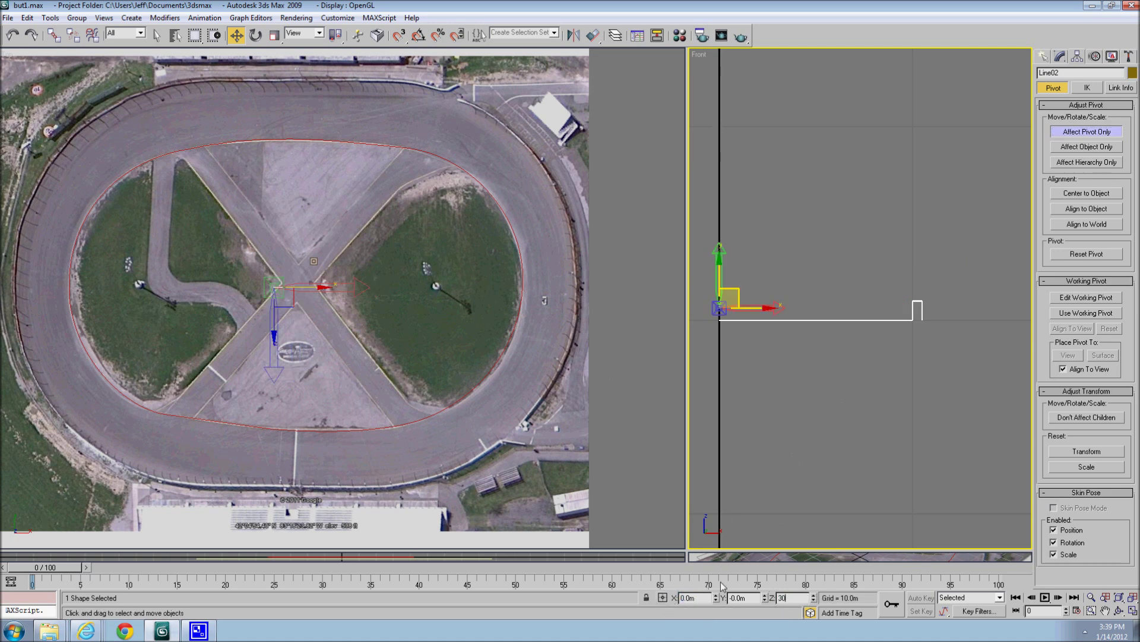
key("Return")
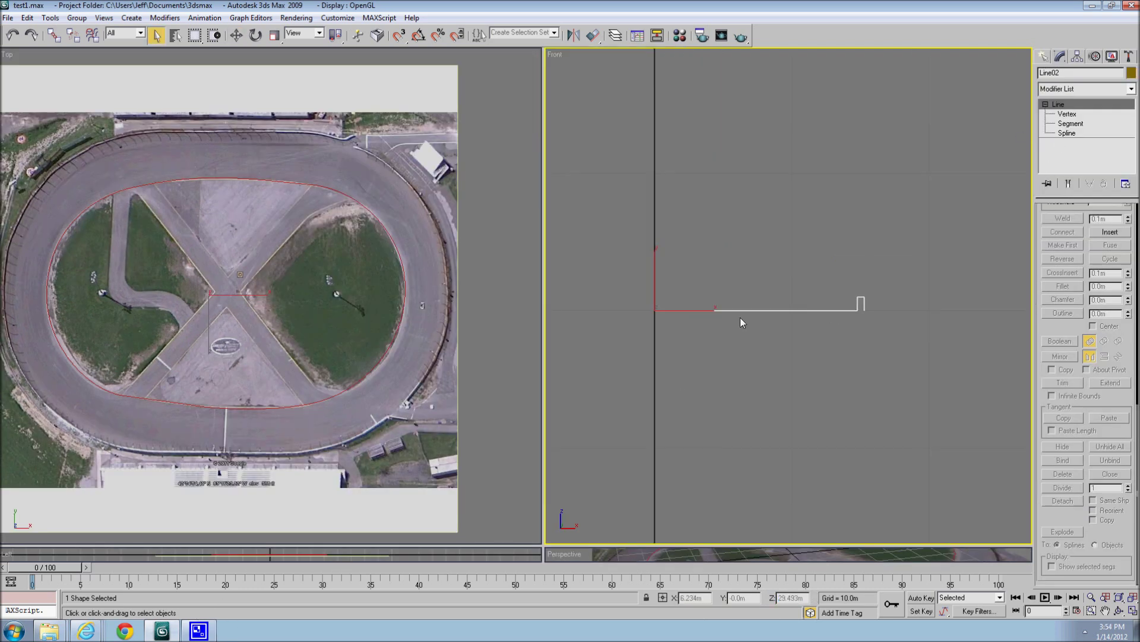
Assign material ID 1 to the cross-section's flat road segment and material ID 2 to the curb segments
left_click(1066, 125)
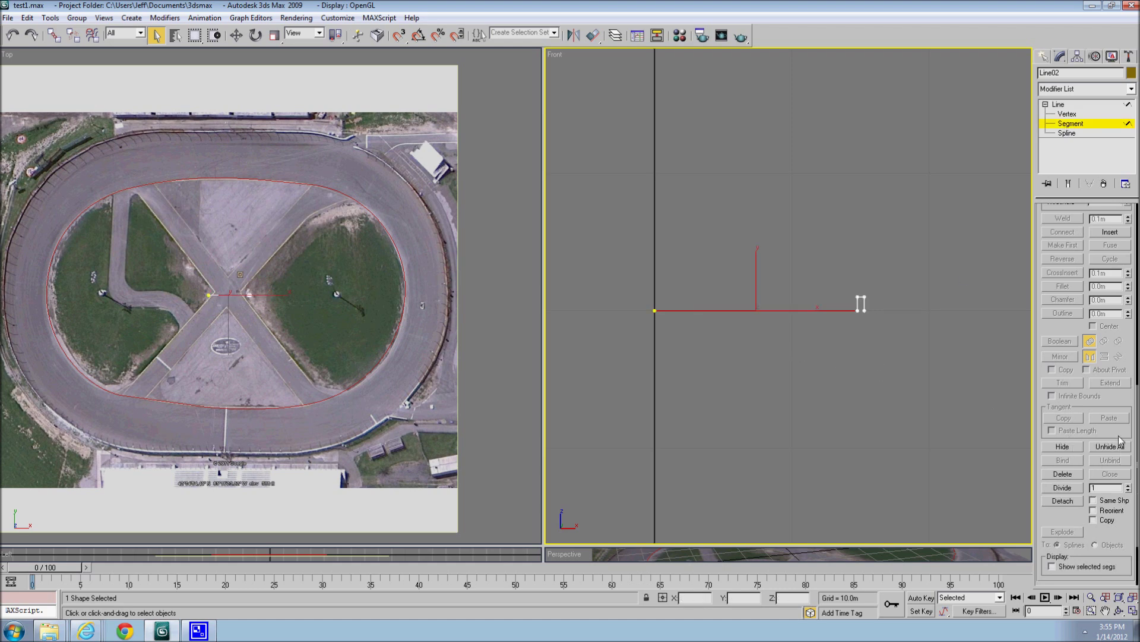
scroll(1120, 440, "down", 5)
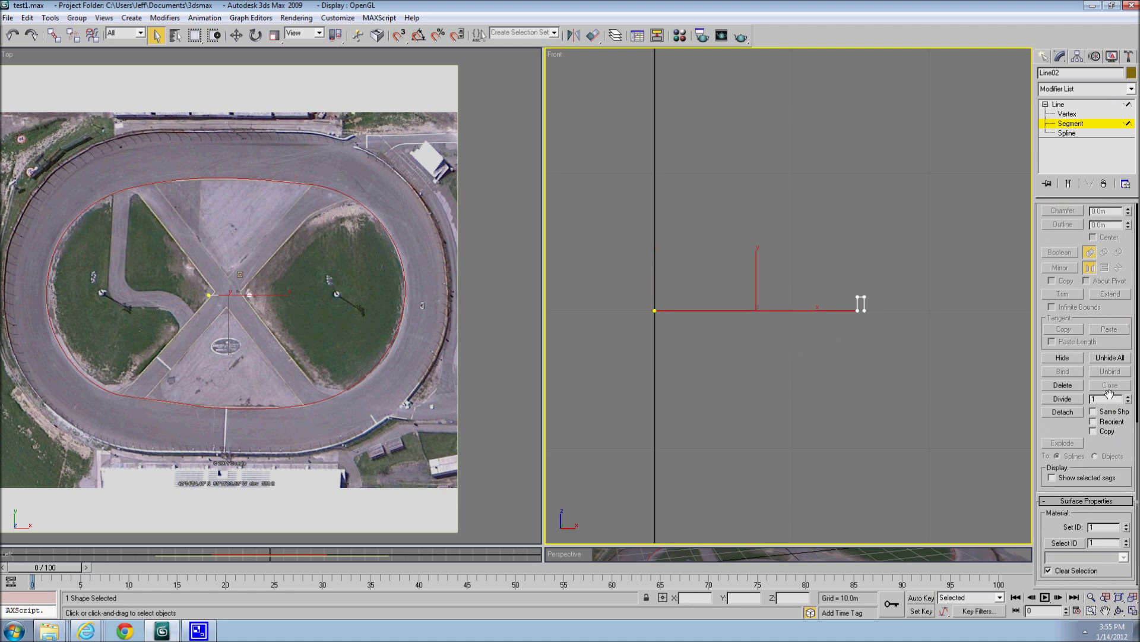
left_click_drag(1098, 528, 1064, 550)
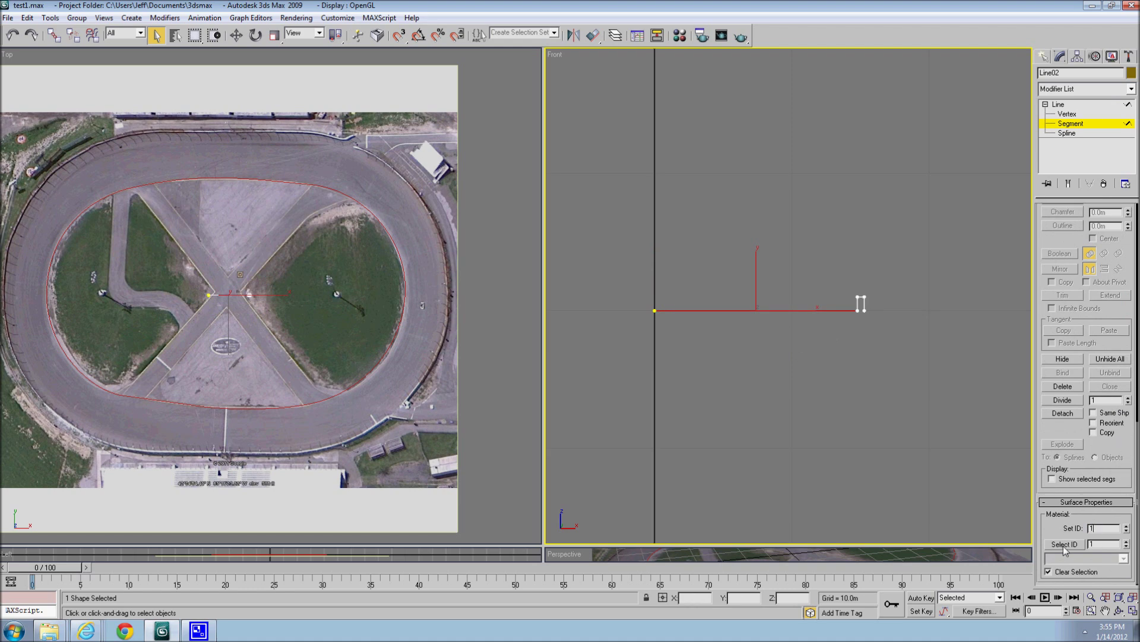
left_click_drag(801, 260, 897, 300)
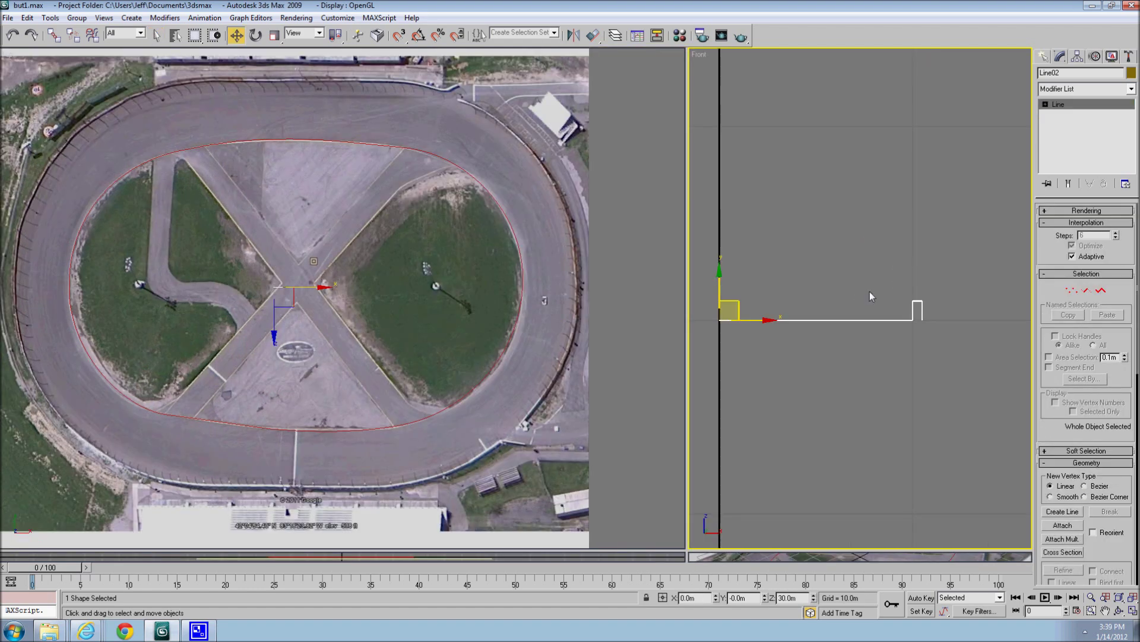
Clone the cross-section in place as an instance named highbank
right_click(844, 313)
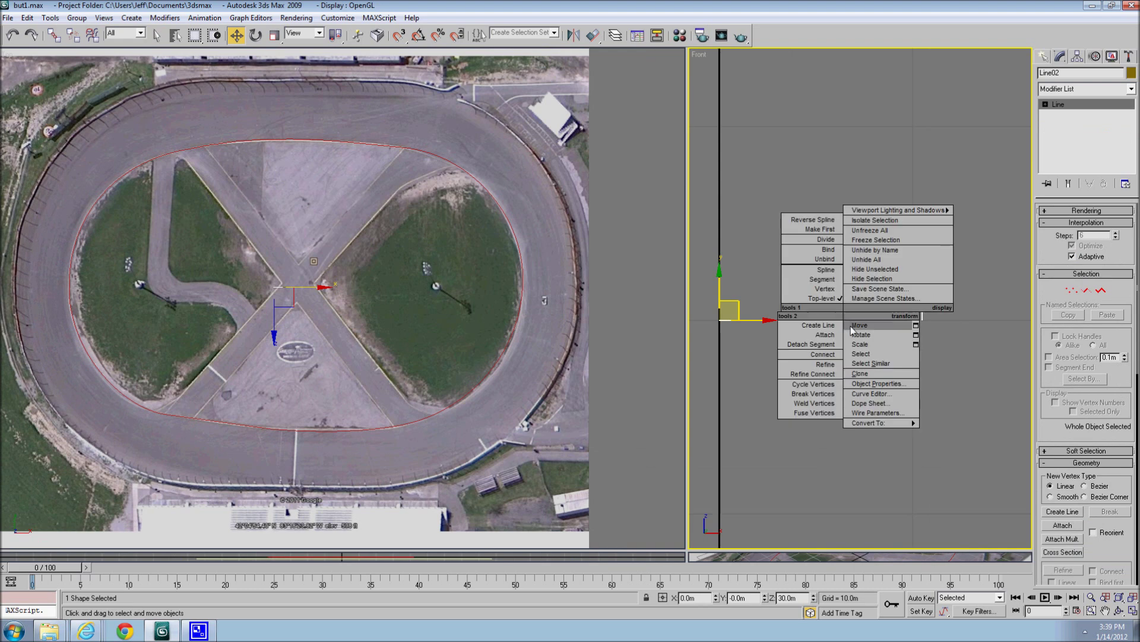
left_click(859, 374)
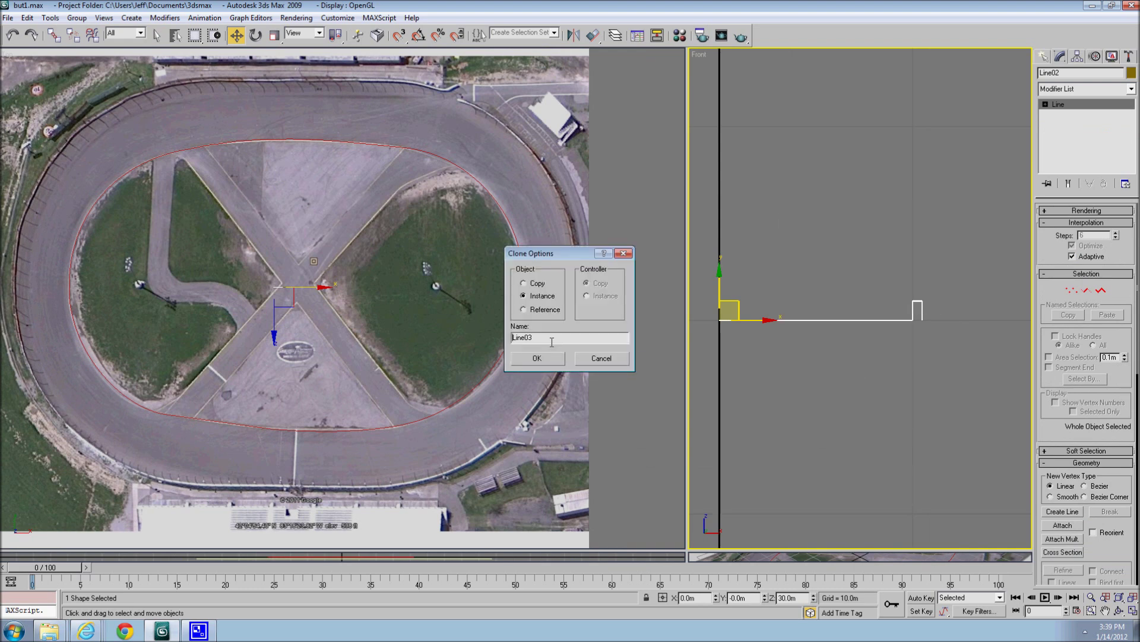
left_click_drag(552, 341, 485, 337)
type("highbank")
key("Return")
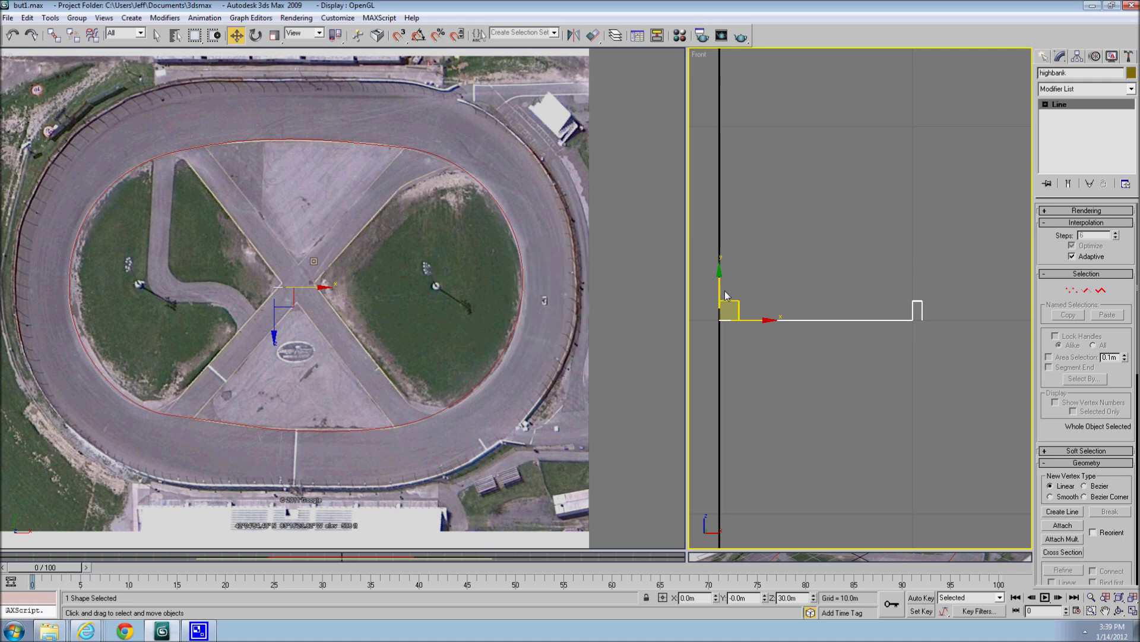
Raise the highbank cross-section to about Z 35 m and make it independent of the original flat cross-section
left_click_drag(719, 285, 703, 188)
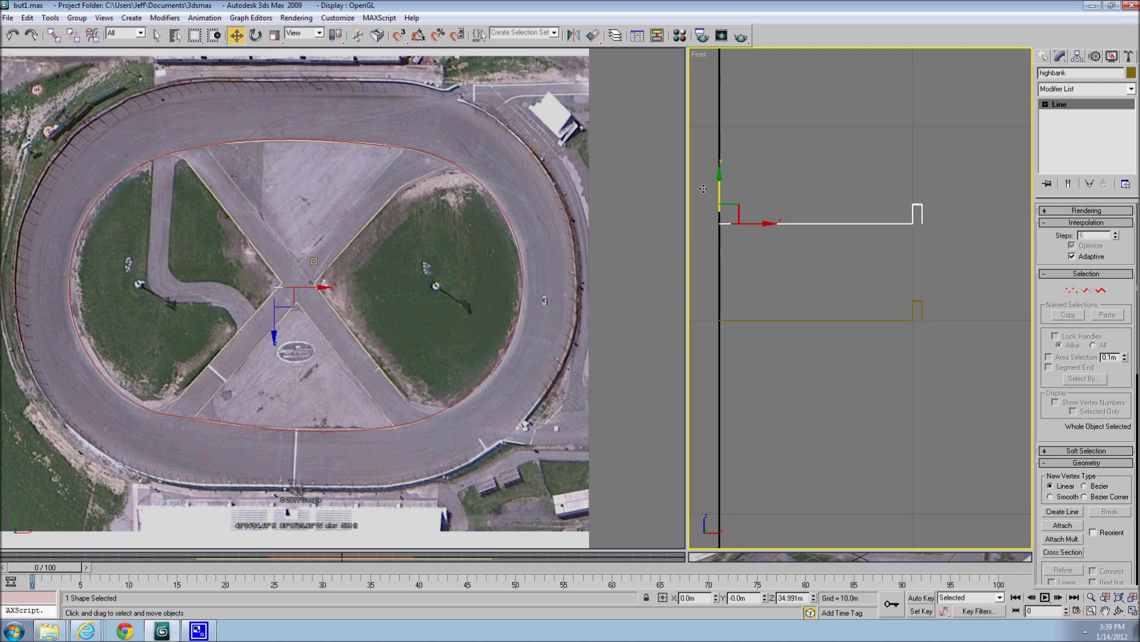
right_click(872, 221)
mouse_move(900, 329)
left_click(981, 327)
Move highbank's four curb vertices outward and upward so the road slopes about 15 m across and 6 m high, and leave vertex editing
left_click(1071, 291)
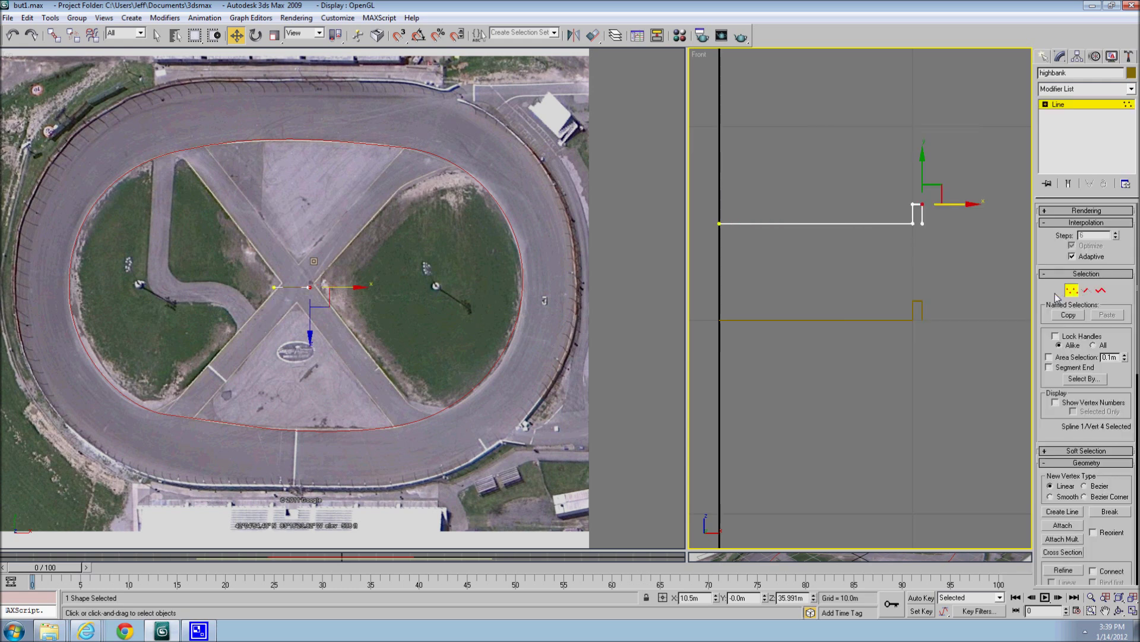
left_click_drag(959, 263, 822, 155)
middle_click_drag(957, 208, 954, 237)
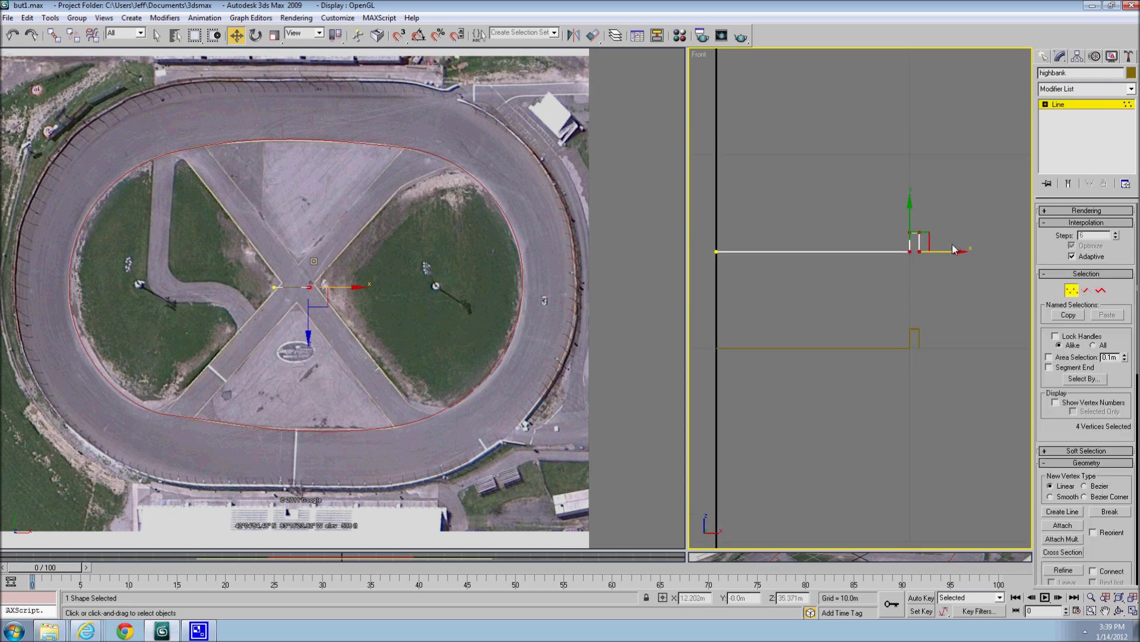
scroll(954, 249, "down", 2)
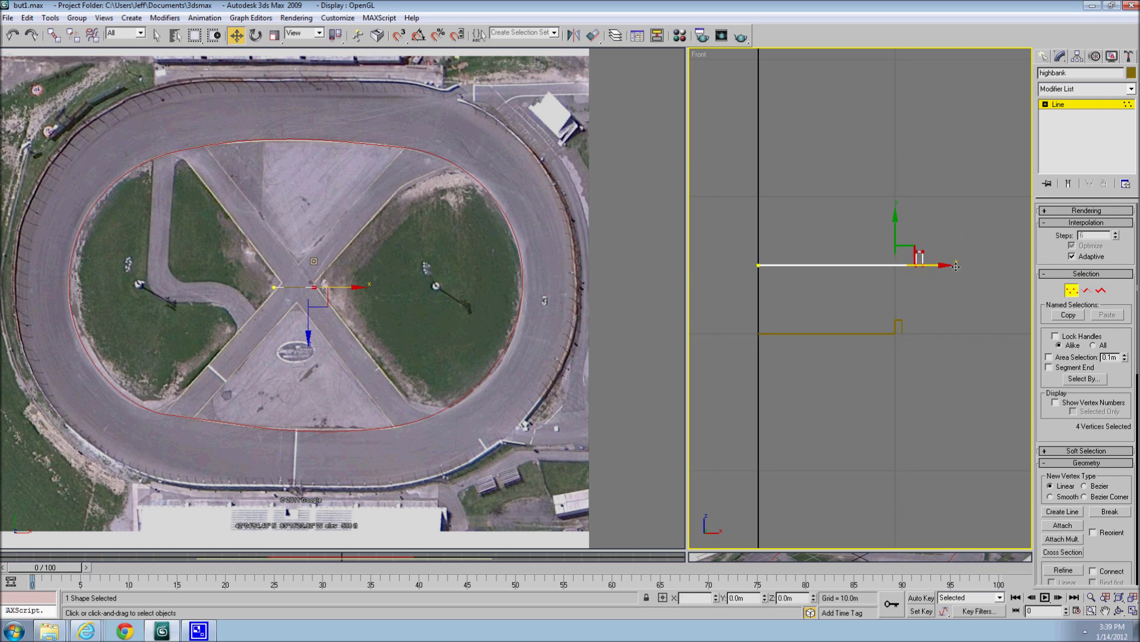
left_click_drag(956, 266, 999, 266)
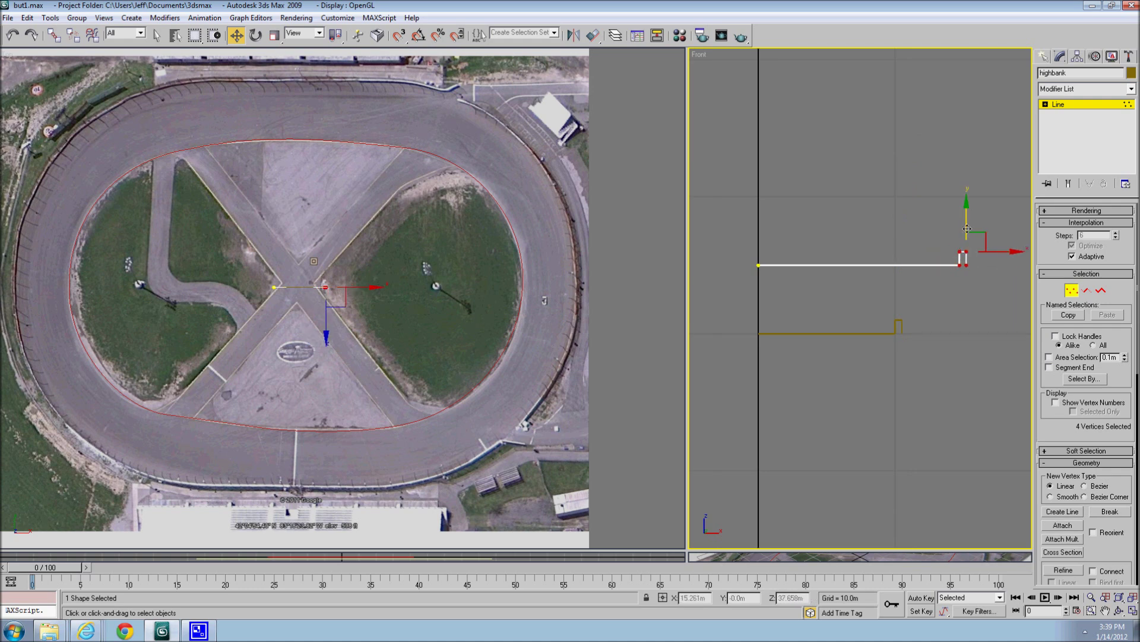
left_click_drag(967, 228, 953, 144)
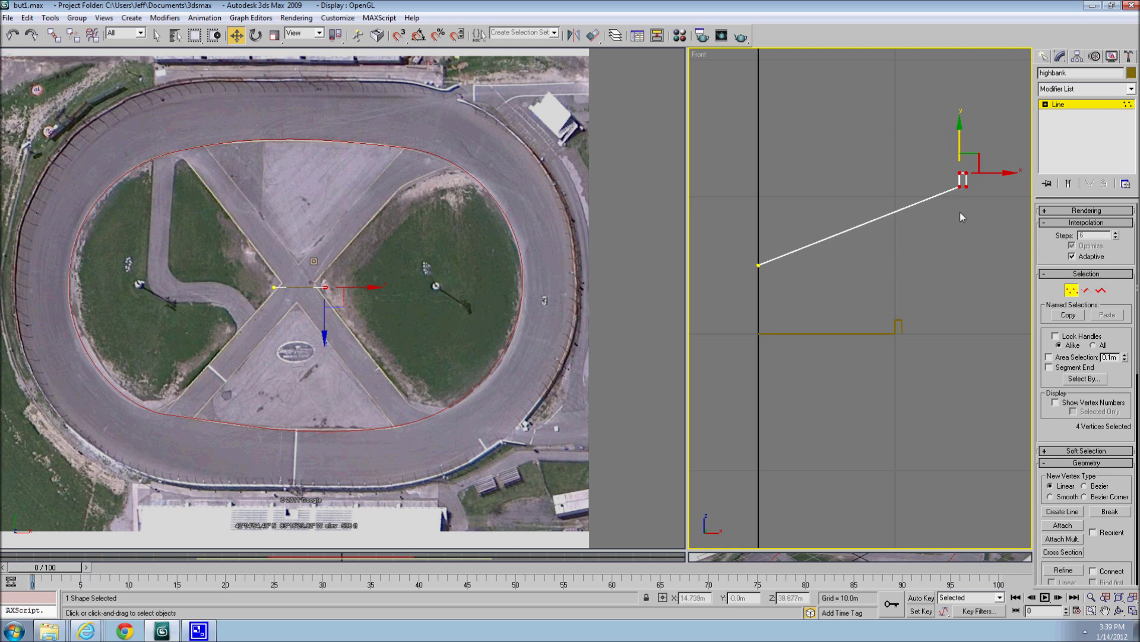
left_click(1073, 292)
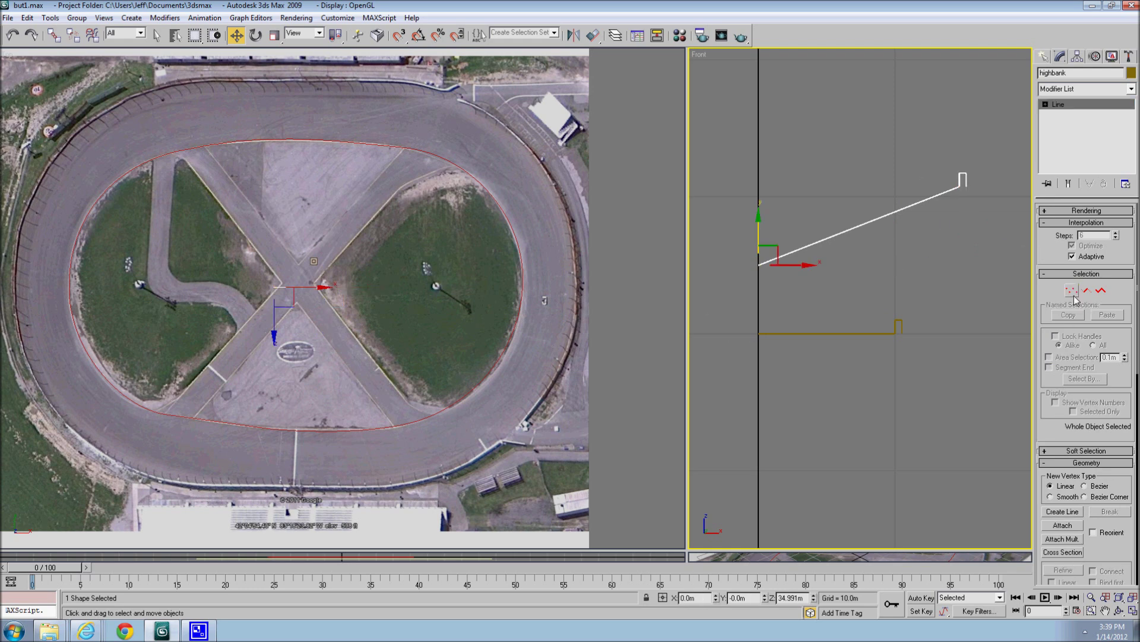
Create a Loft compound object along the track's inner-edge spline, using an instance of the flat road-and-curb cross-section as its shape
middle_click_drag(553, 322, 587, 334)
scroll(570, 317, "down", 2)
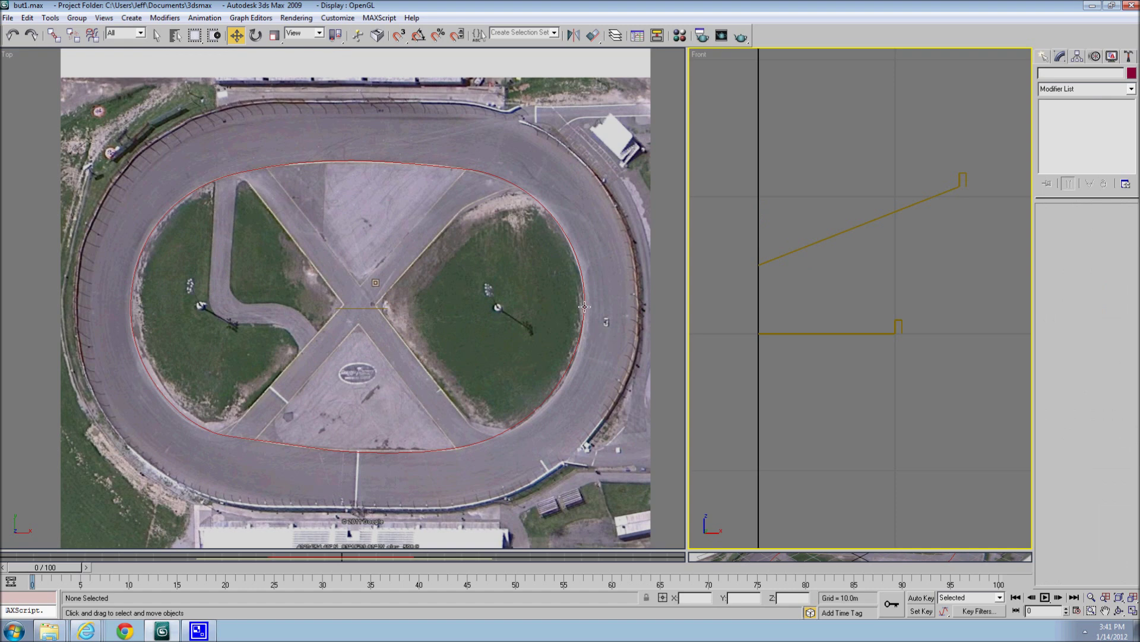
left_click(584, 307)
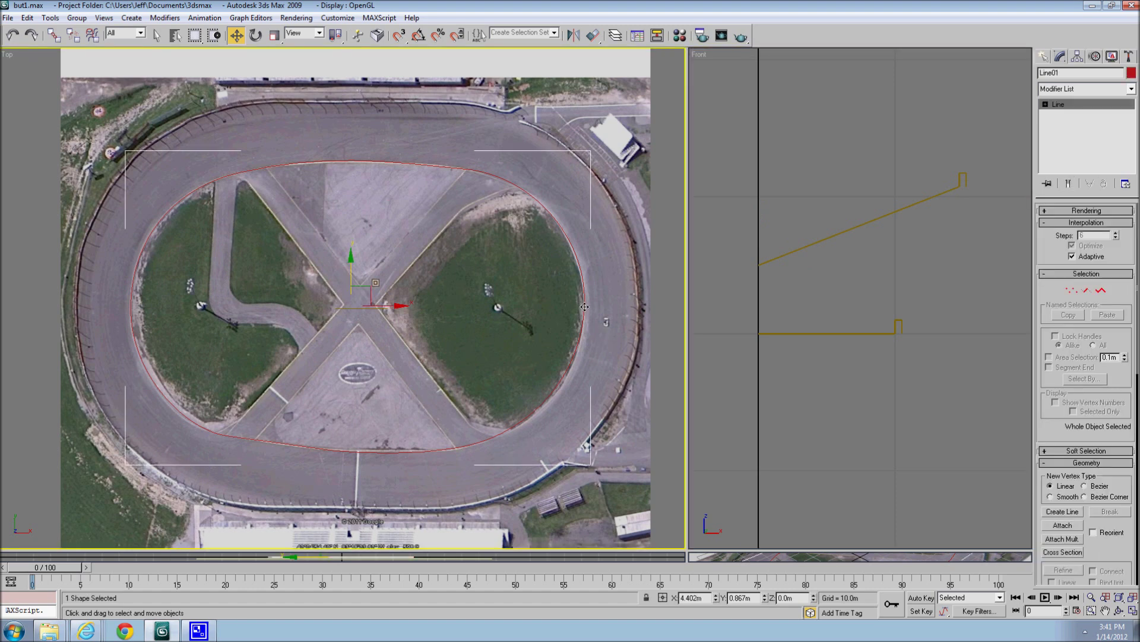
left_click(1044, 56)
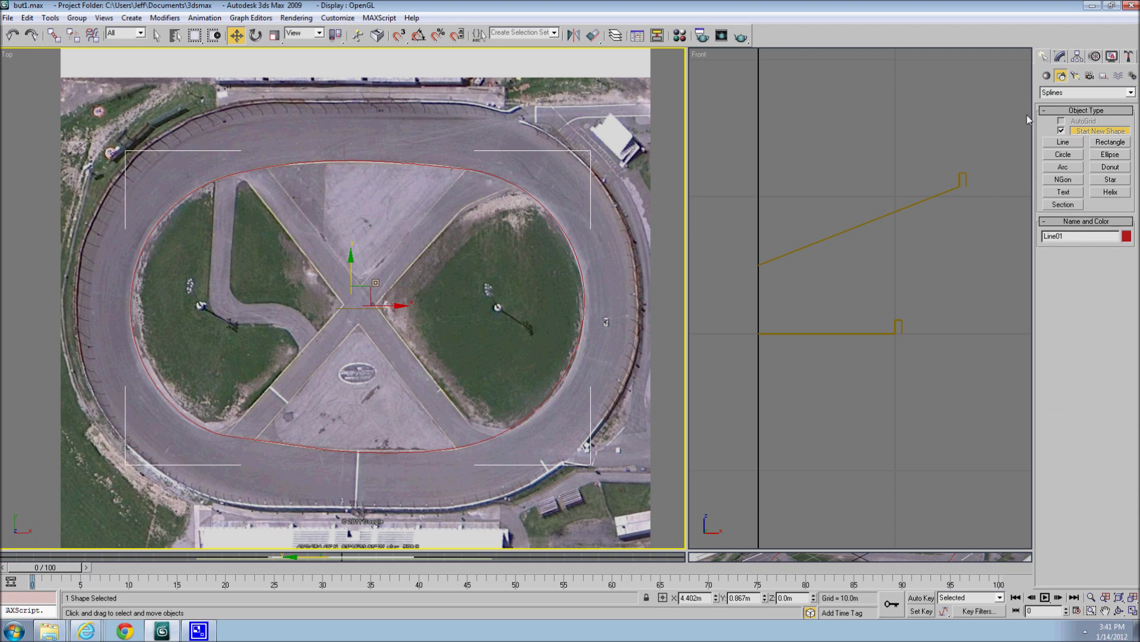
left_click(1047, 76)
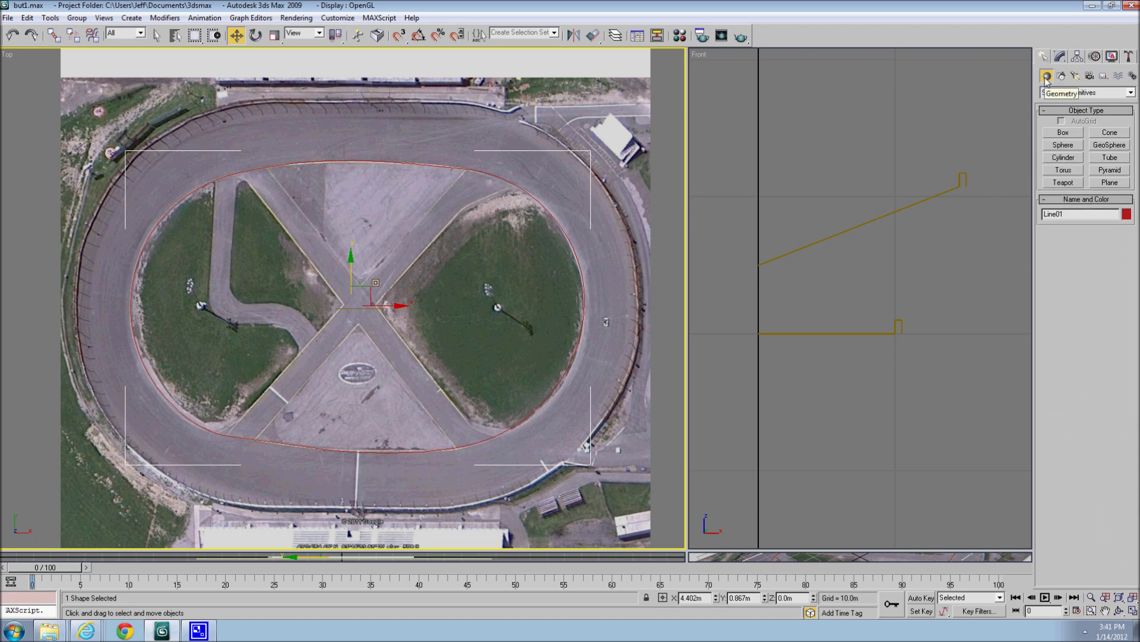
left_click(1064, 92)
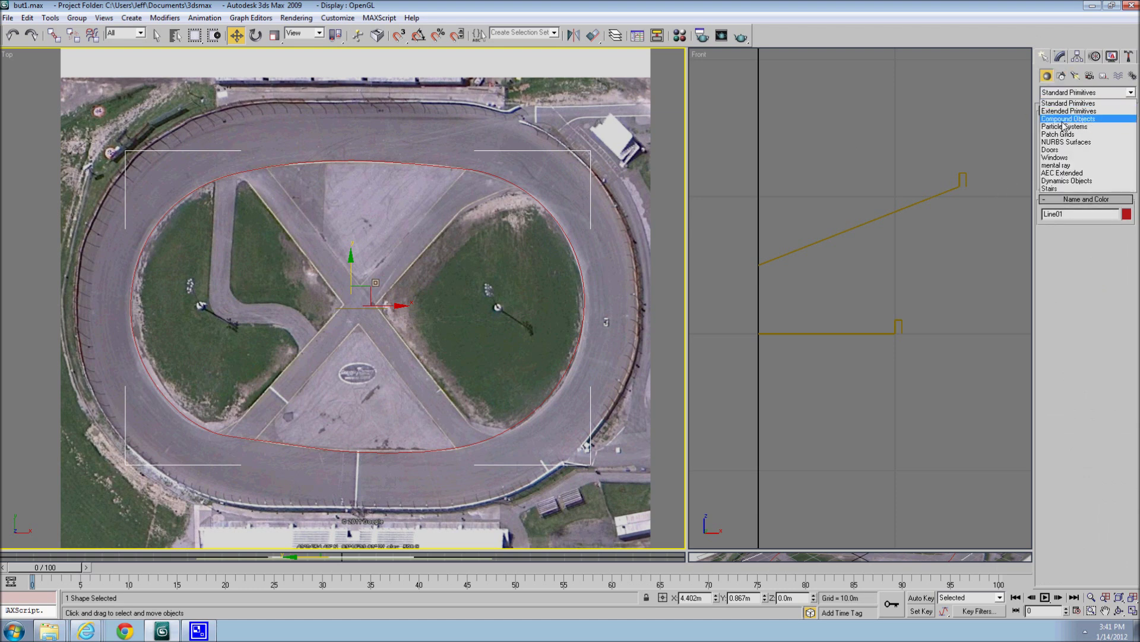
left_click(1063, 119)
left_click(1049, 182)
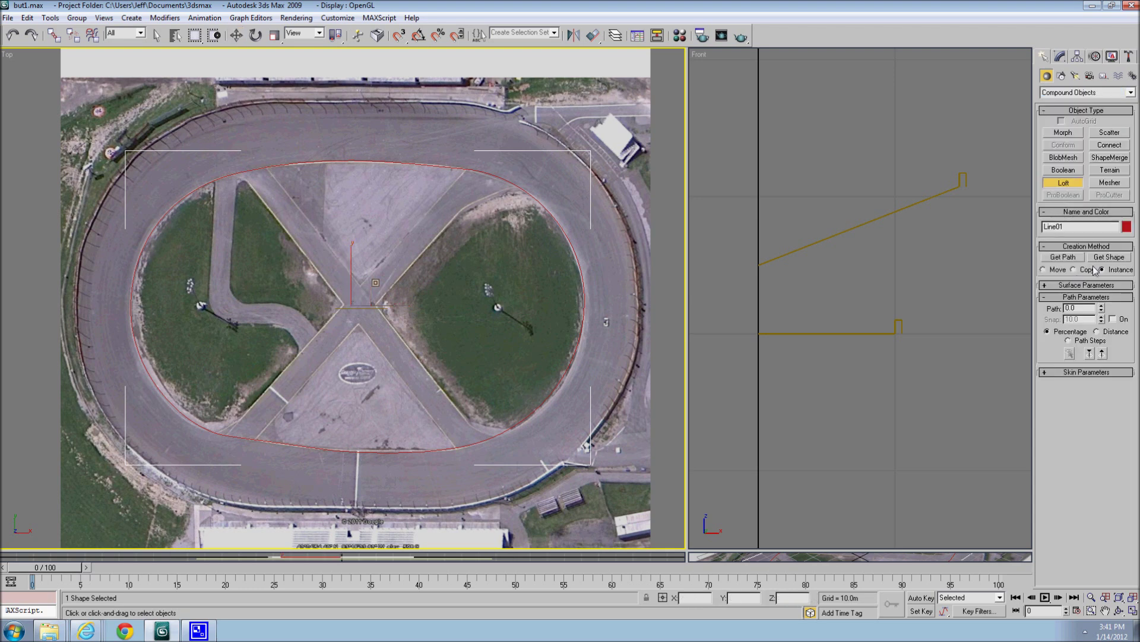
left_click(1108, 258)
left_click(853, 332)
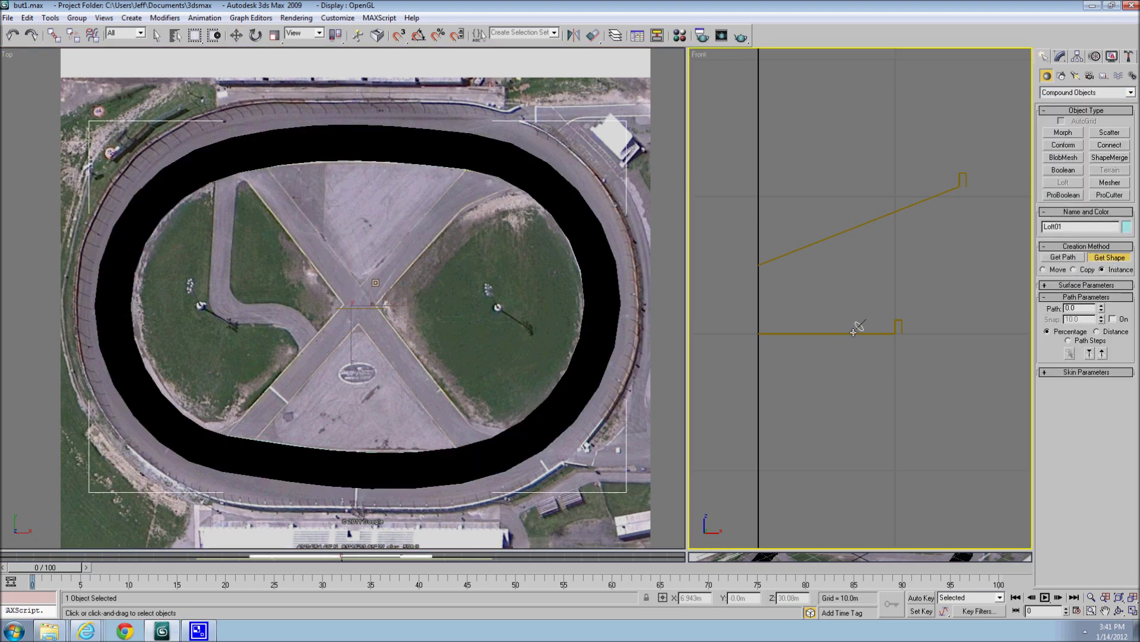
Flip the track loft's normals and enlarge the Perspective viewport to inspect the road surface and outer curb
left_click(1044, 372)
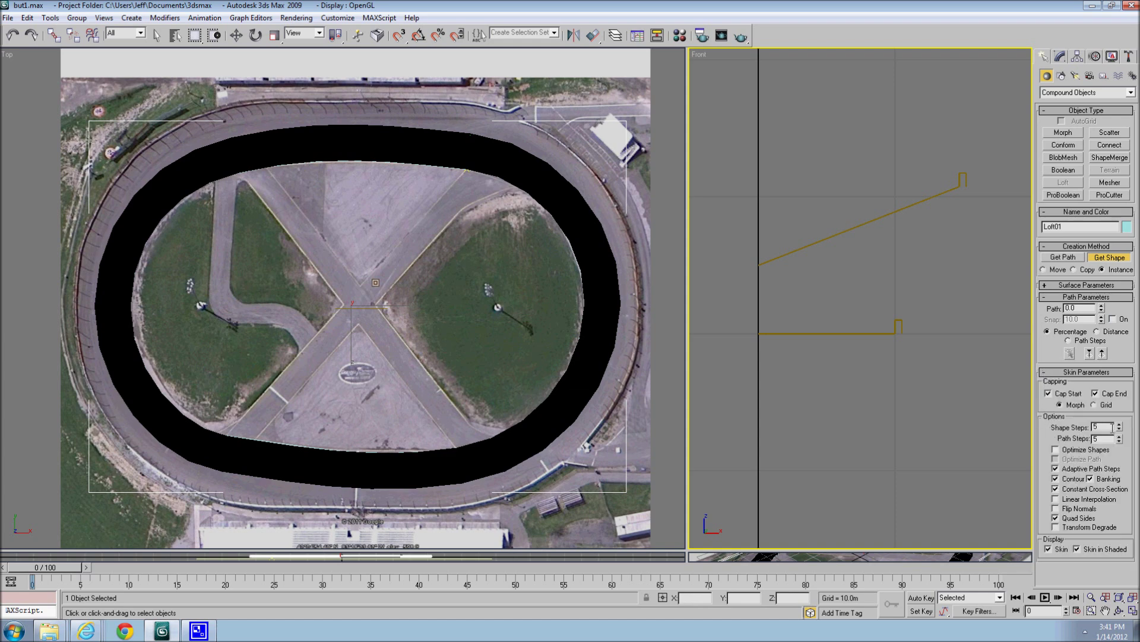
left_click(1064, 510)
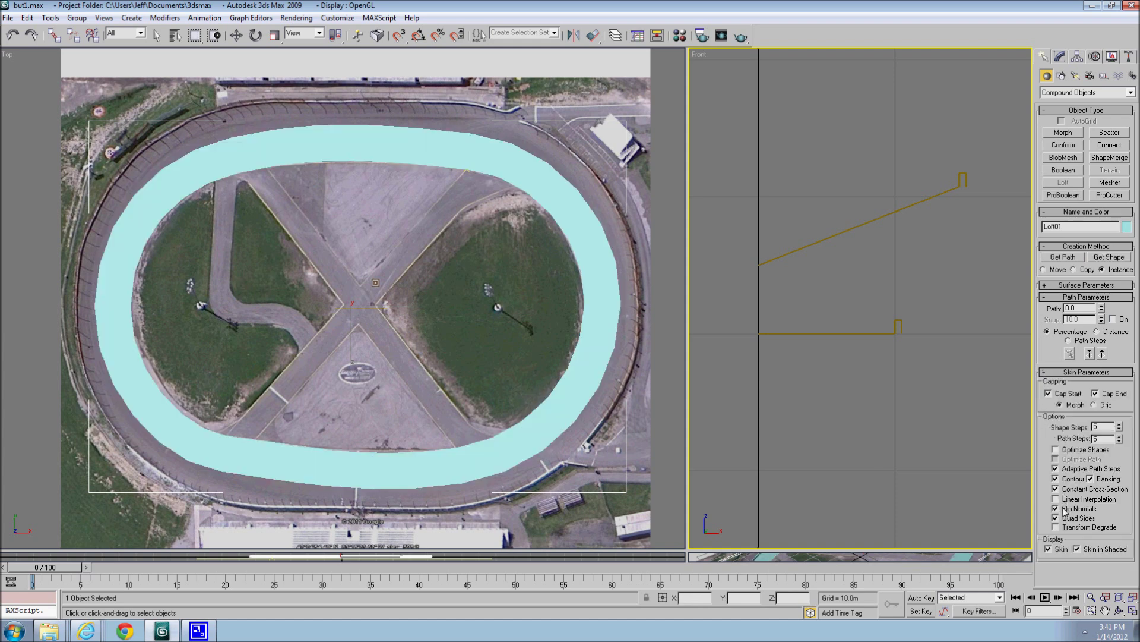
left_click_drag(687, 550, 546, 336)
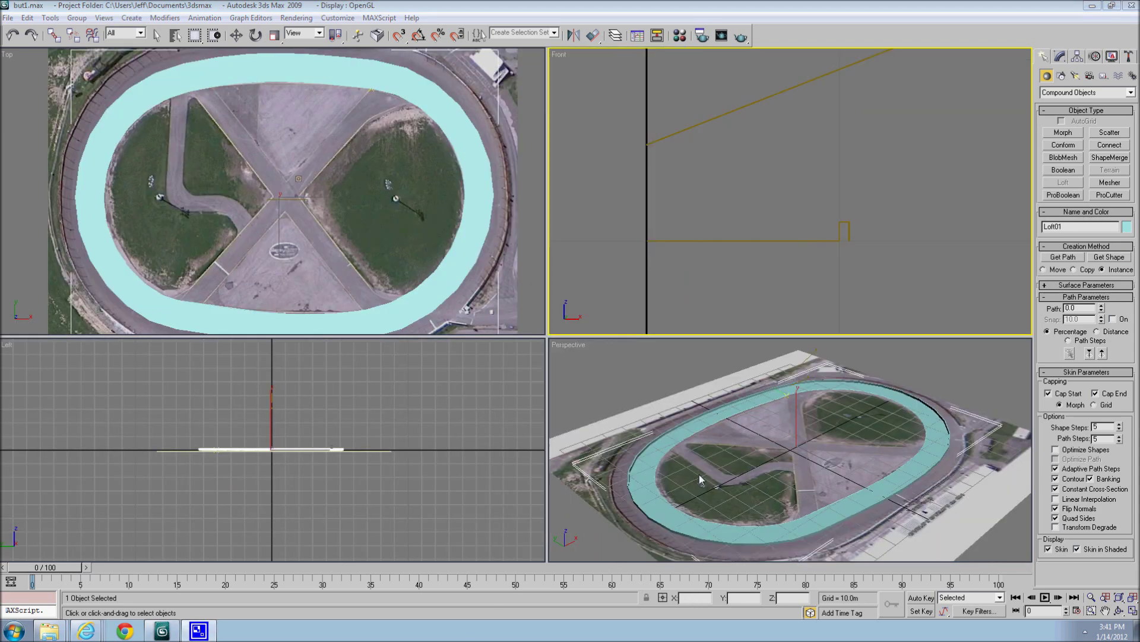
middle_click_drag(796, 479, 697, 492)
scroll(697, 492, "up", 3)
middle_click_drag(775, 230, 786, 265)
middle_click_drag(433, 220, 429, 244)
scroll(428, 244, "down", 2)
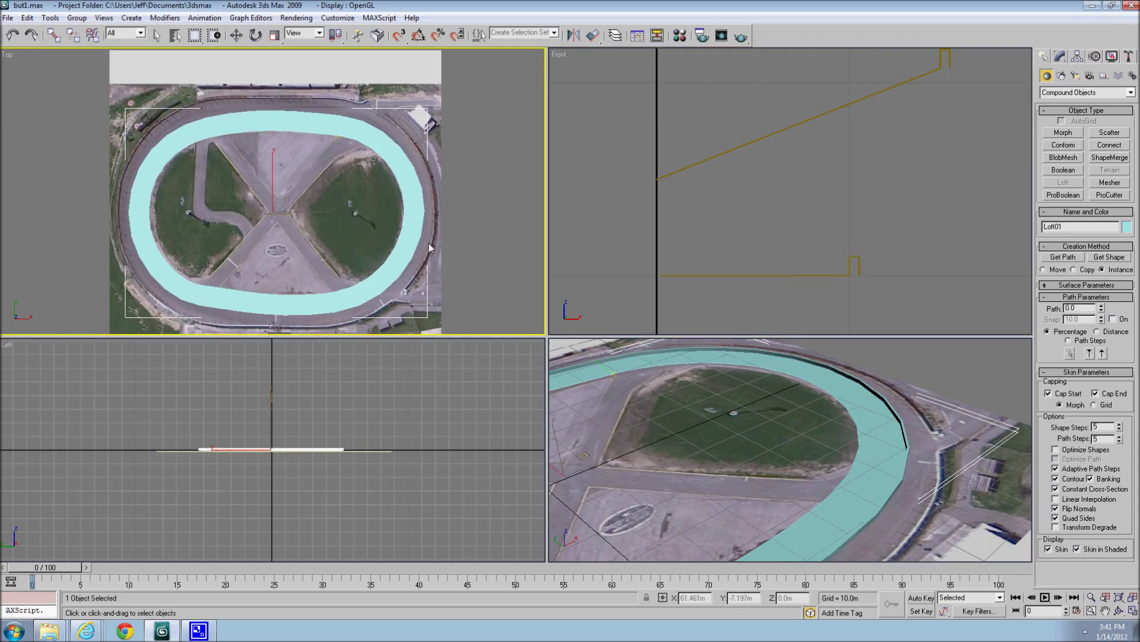
Show edged faces in the Top viewport and set the loft's shape steps to 0 and path steps to 21
right_click(13, 57)
left_click(31, 119)
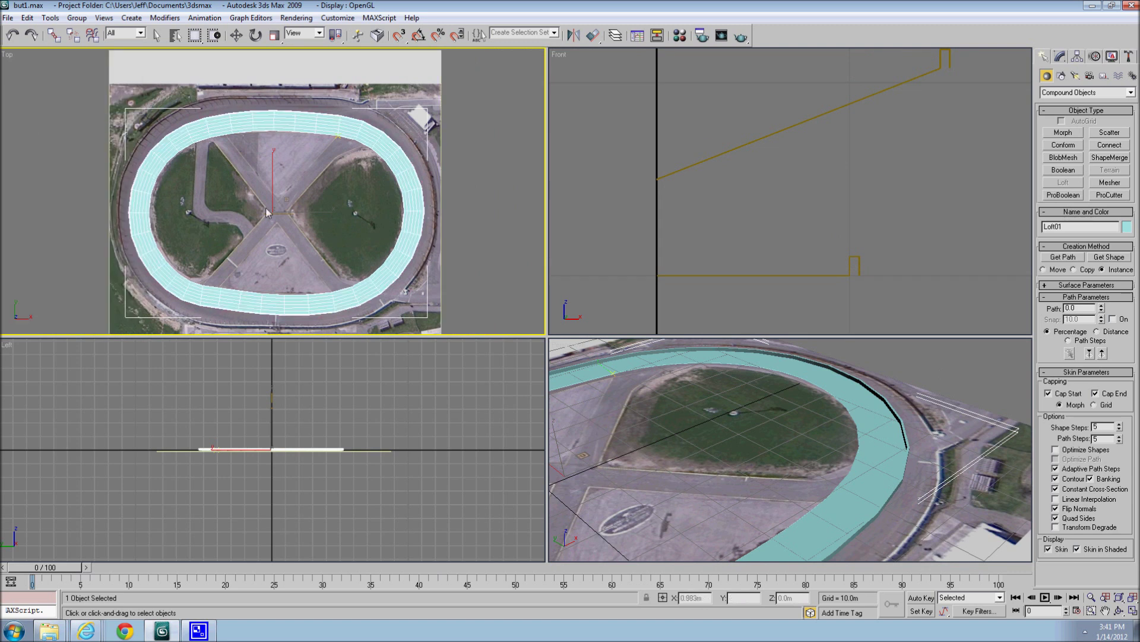
left_click(1119, 428)
left_click(1119, 429)
left_click(1119, 428)
left_click(1119, 429)
left_click(1119, 429)
left_click_drag(1122, 447, 1120, 439)
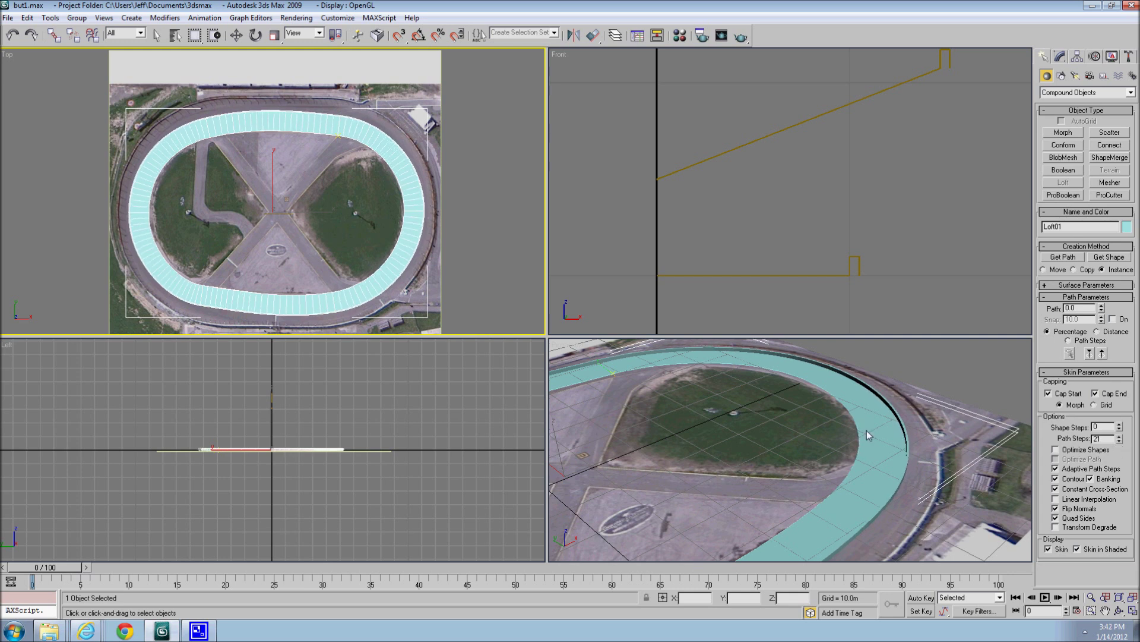
Stop picking shapes and switch the loft's path positioning to Path Steps, accepting that shapes may relocate
left_click_drag(542, 336, 504, 259)
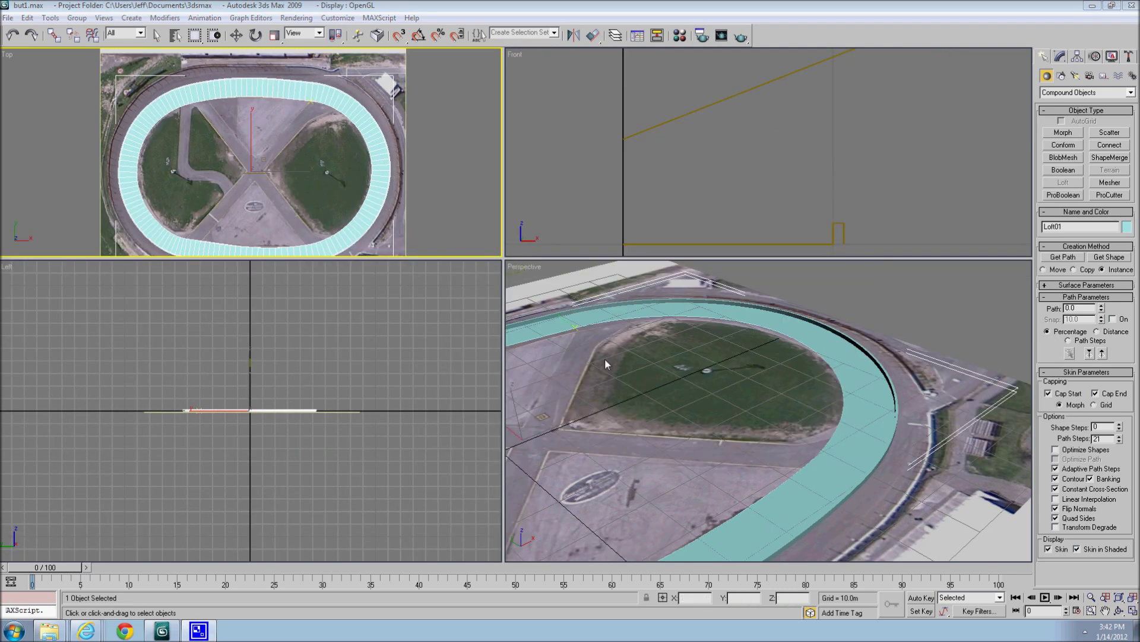
middle_click_drag(605, 358, 903, 313)
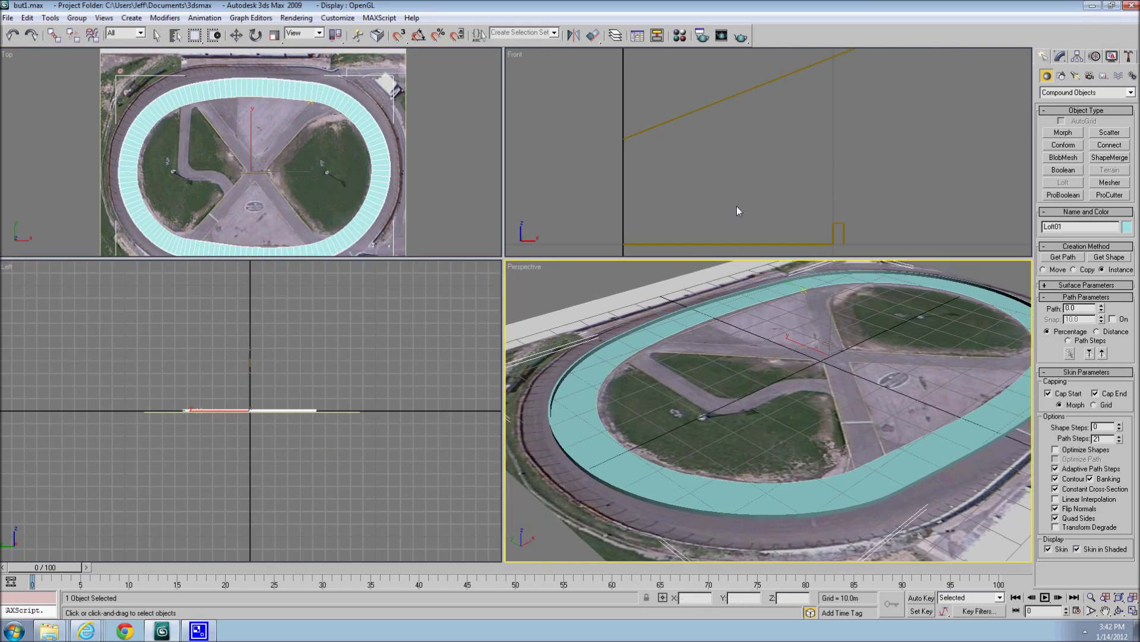
mouse_move(737, 205)
middle_mouse_down()
mouse_move(731, 168)
mouse_move(728, 194)
middle_mouse_up()
scroll(761, 185, "down", 2)
middle_click_drag(781, 119, 749, 143)
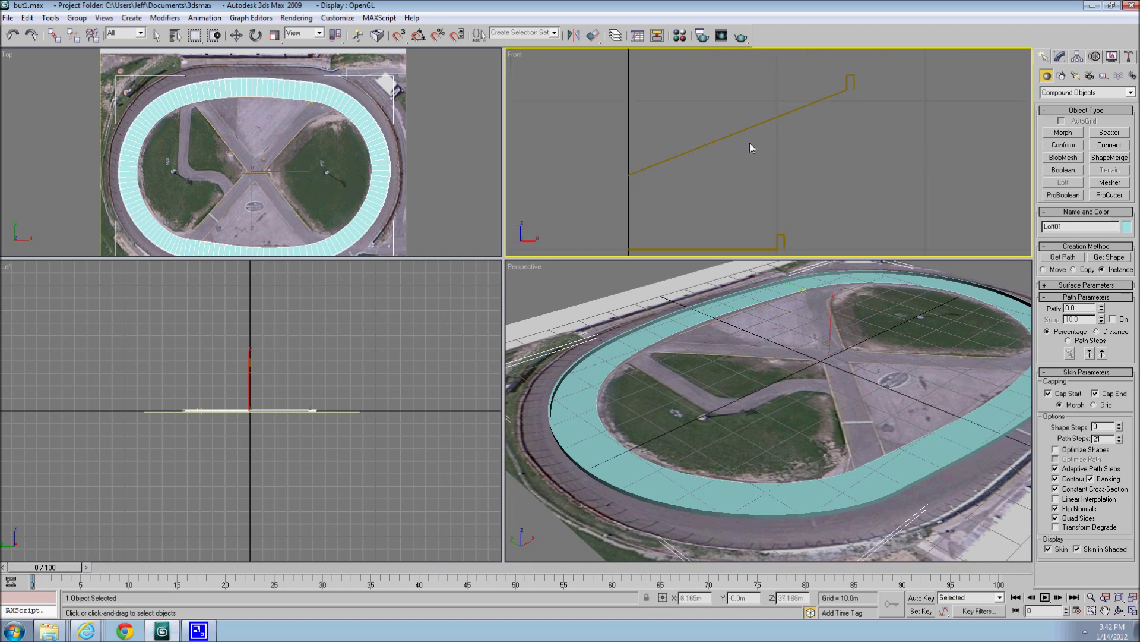
middle_click_drag(742, 212, 741, 189)
key("w")
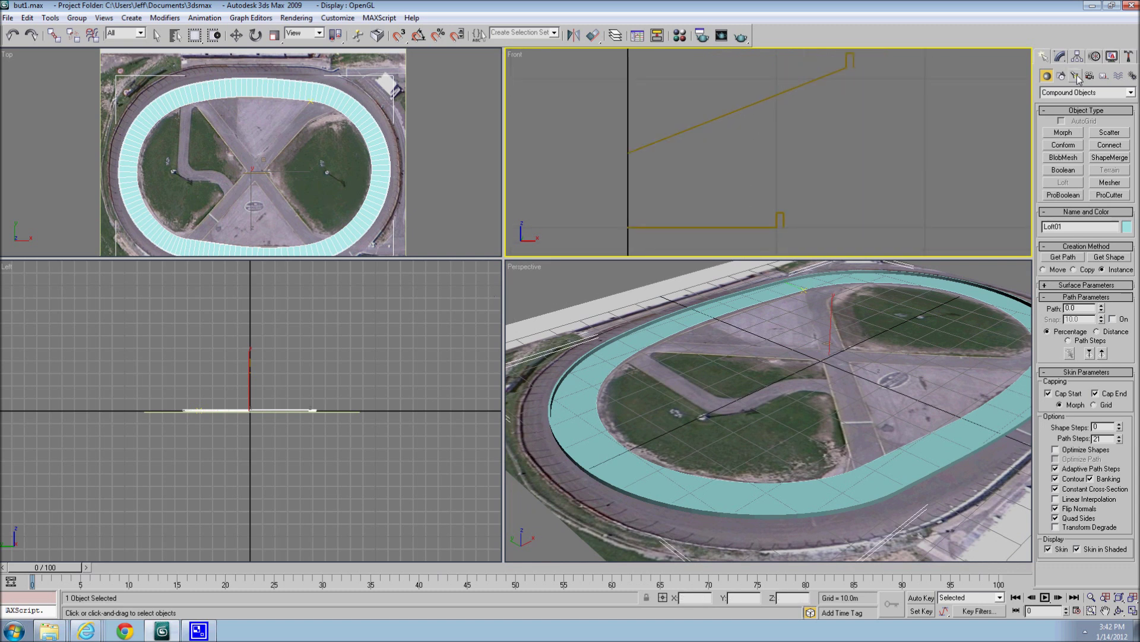
left_click(1061, 56)
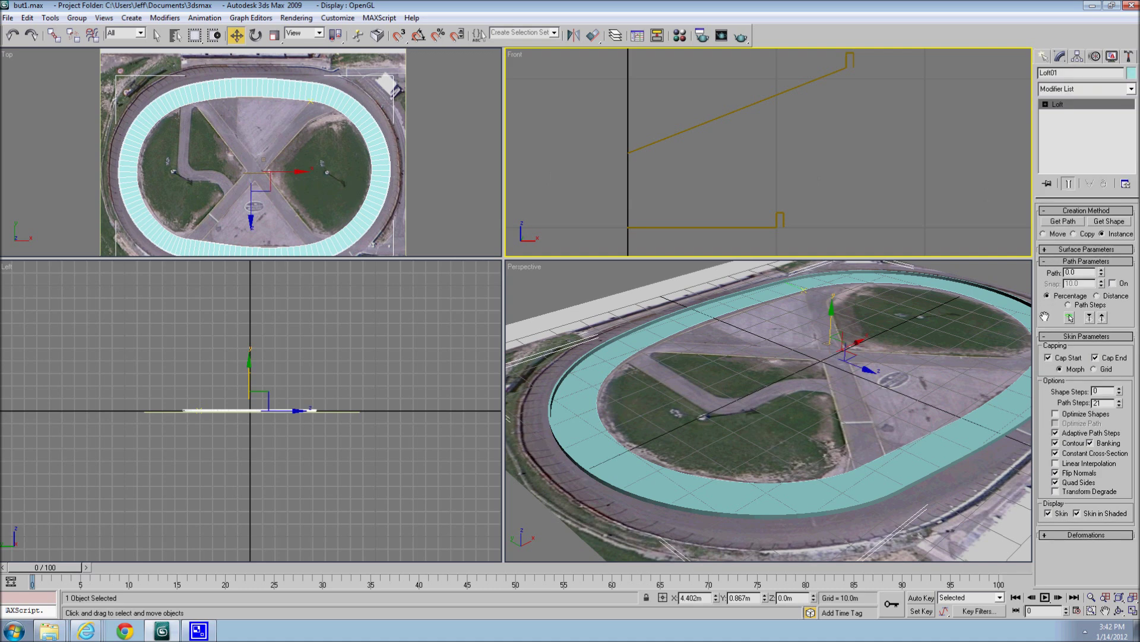
left_click(1070, 306)
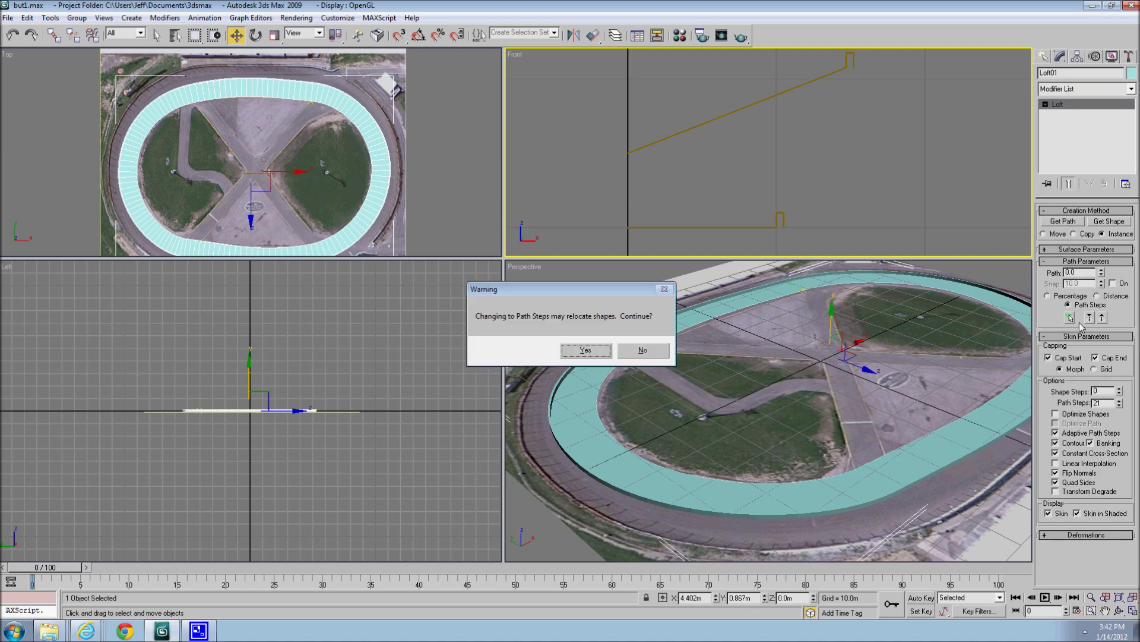
left_click(572, 360)
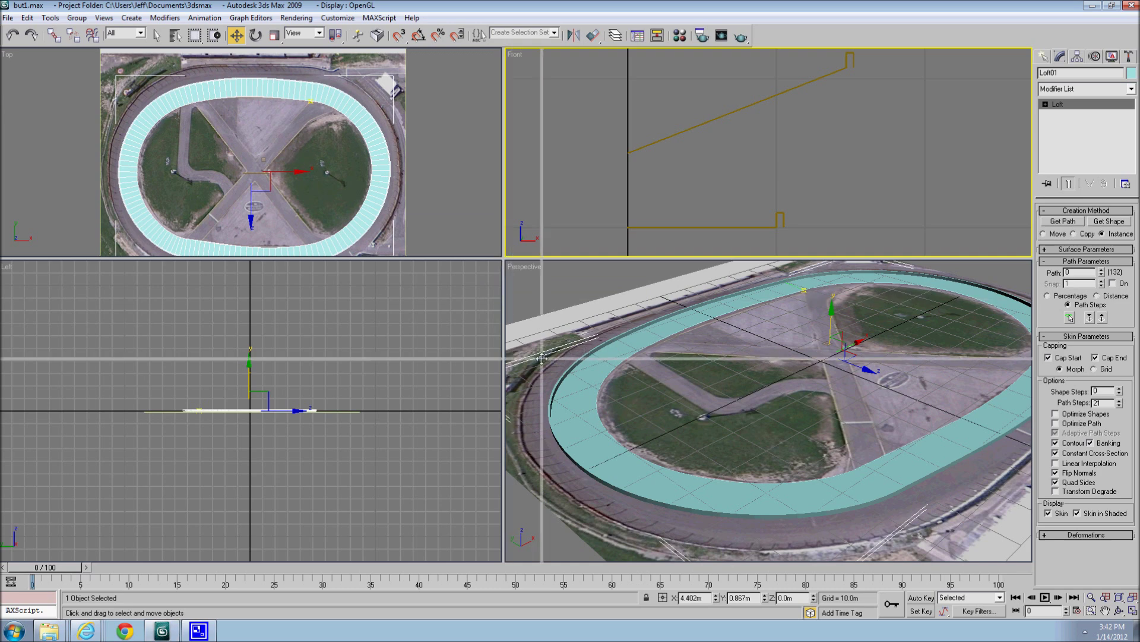
Enlarge the Top viewport and advance the loft's path position to step 1, just past the track's starting vertex
left_click_drag(502, 257, 541, 357)
scroll(374, 228, "up", 3)
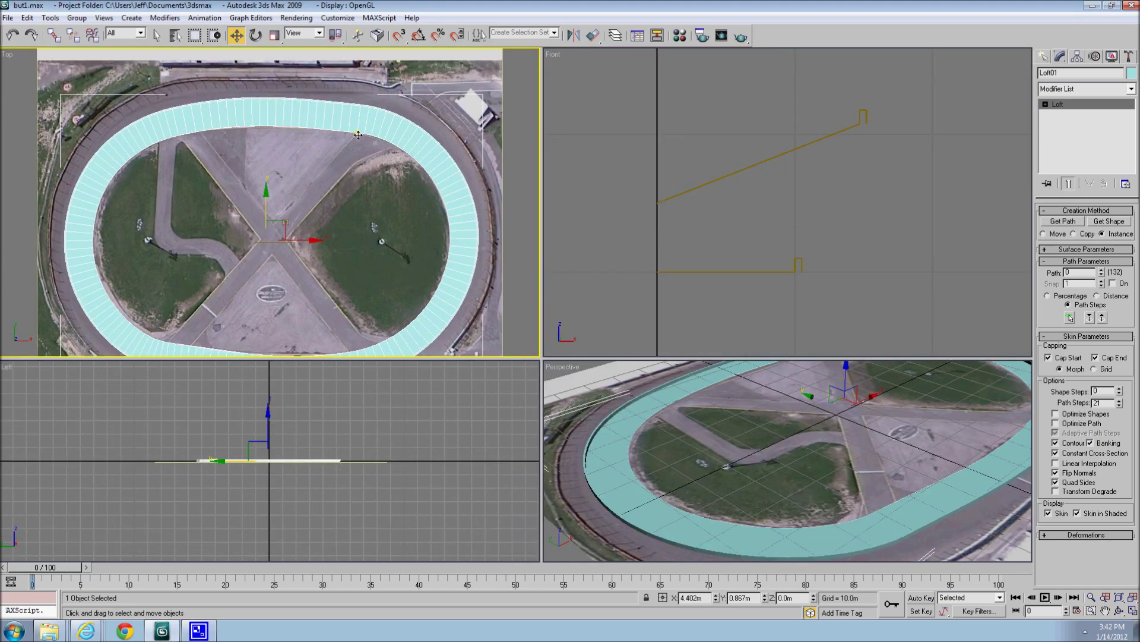
scroll(361, 138, "down", 3)
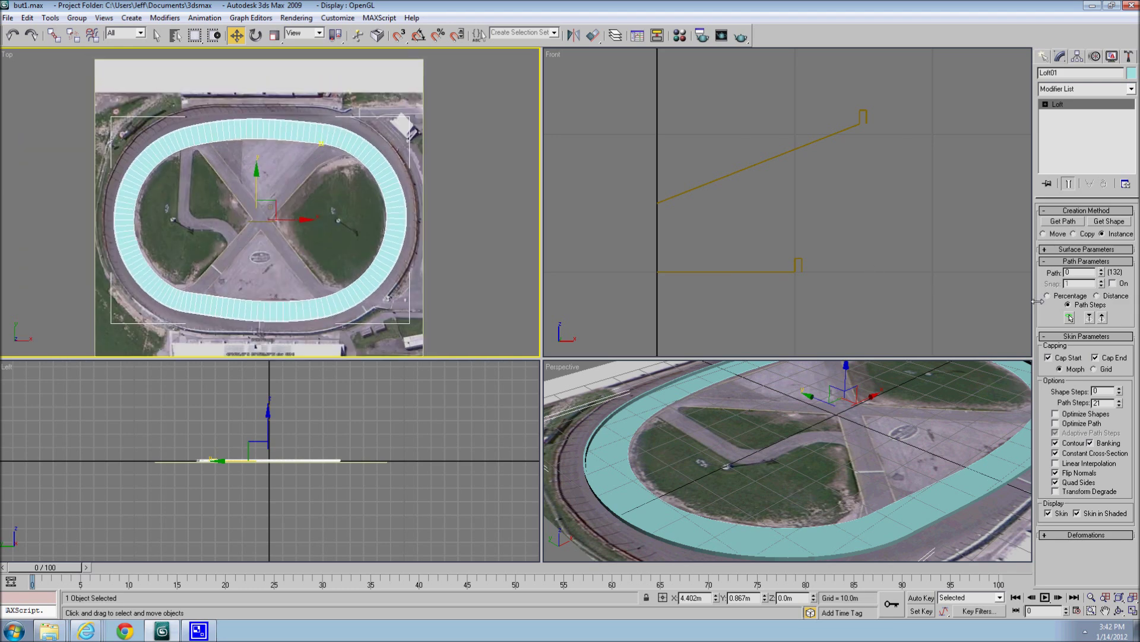
left_click(1101, 269)
left_click(1101, 275)
scroll(499, 305, "up", 4)
mouse_move(521, 280)
middle_mouse_down()
mouse_move(499, 305)
mouse_move(384, 275)
middle_mouse_up()
scroll(384, 275, "up", 4)
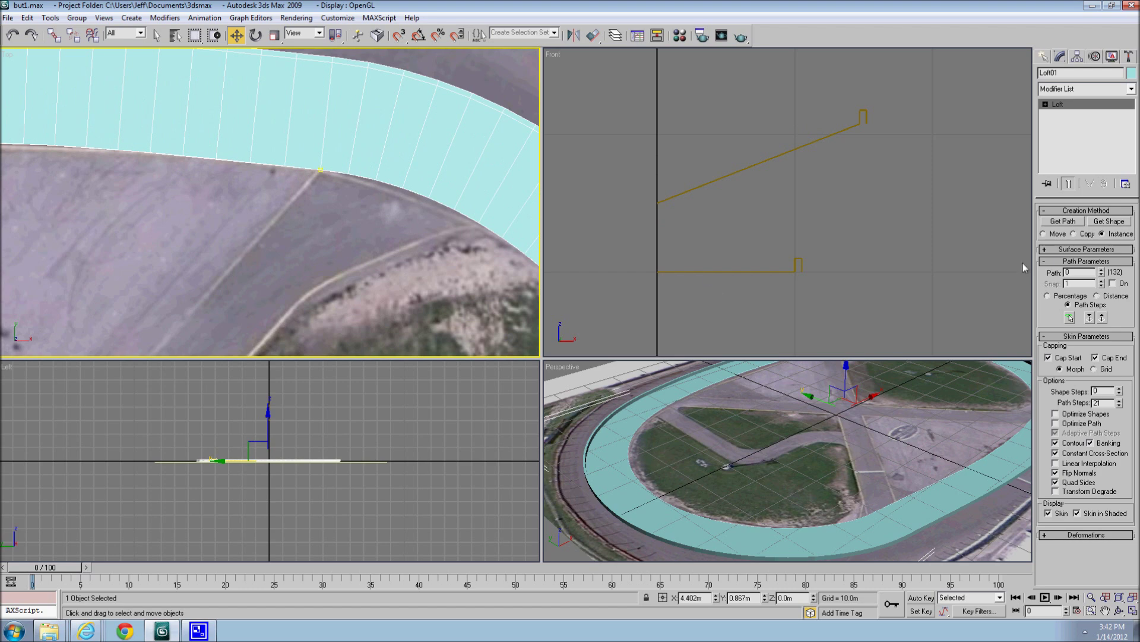
left_click(1101, 270)
Add the flat road-and-curb cross-section to the loft at path step 1 and finish picking shapes
scroll(466, 240, "down", 6)
middle_click_drag(300, 243, 308, 219)
scroll(308, 219, "up", 1)
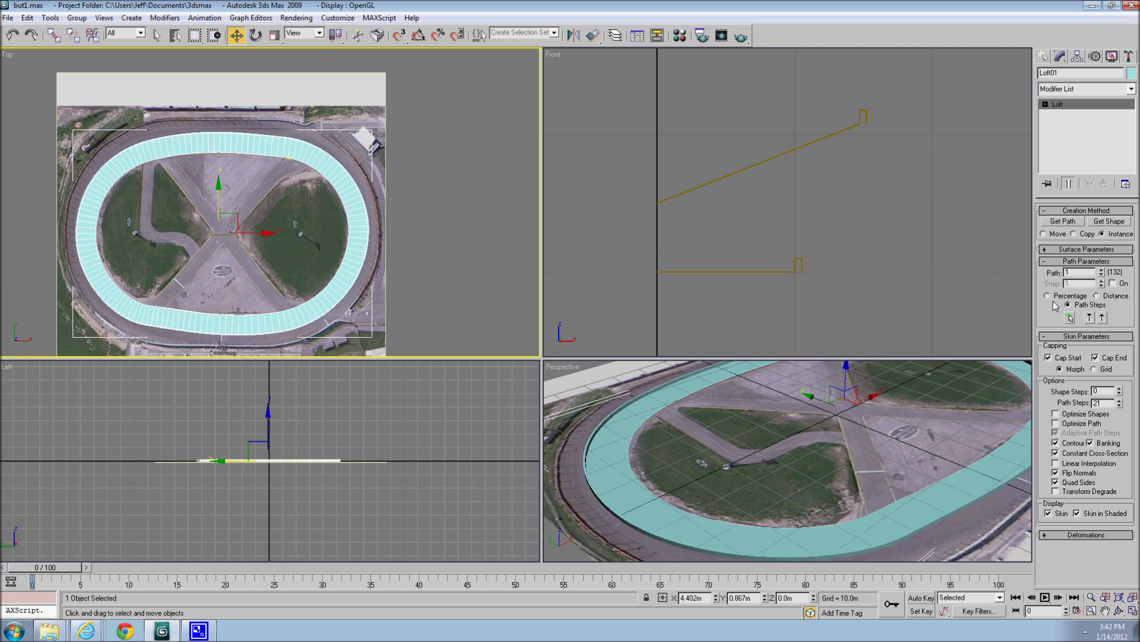
left_click(1115, 225)
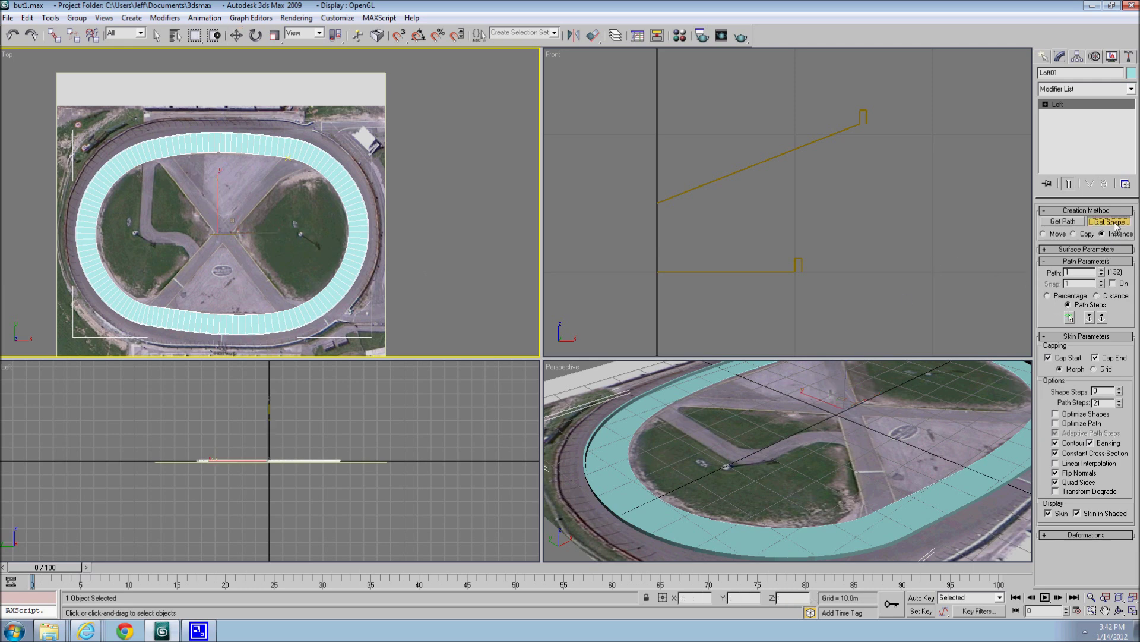
left_click(745, 269)
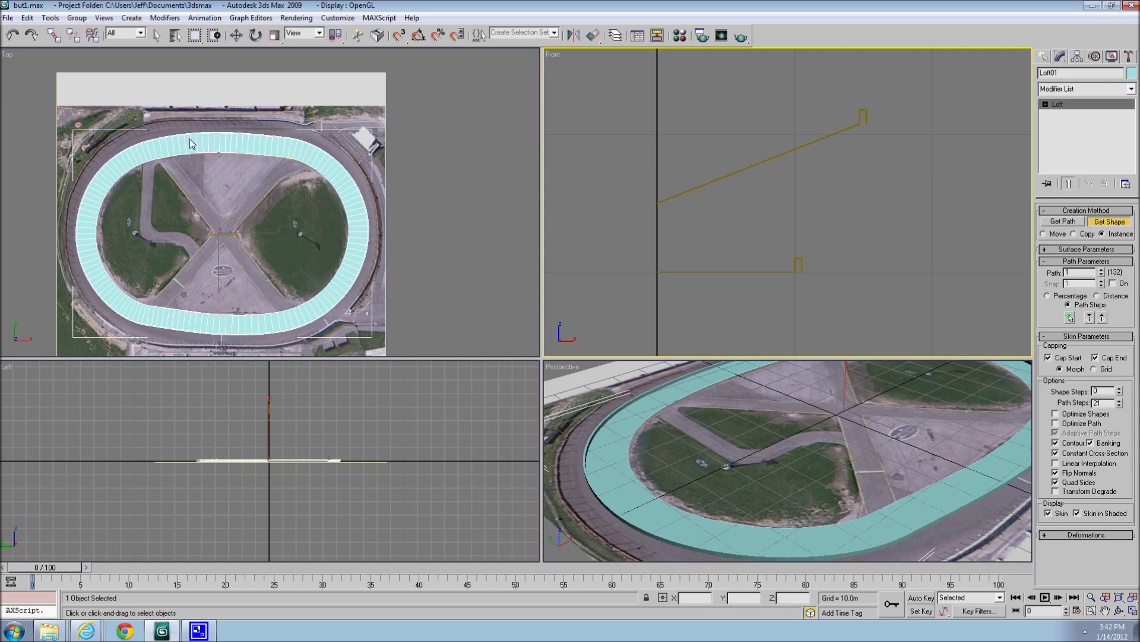
key("w")
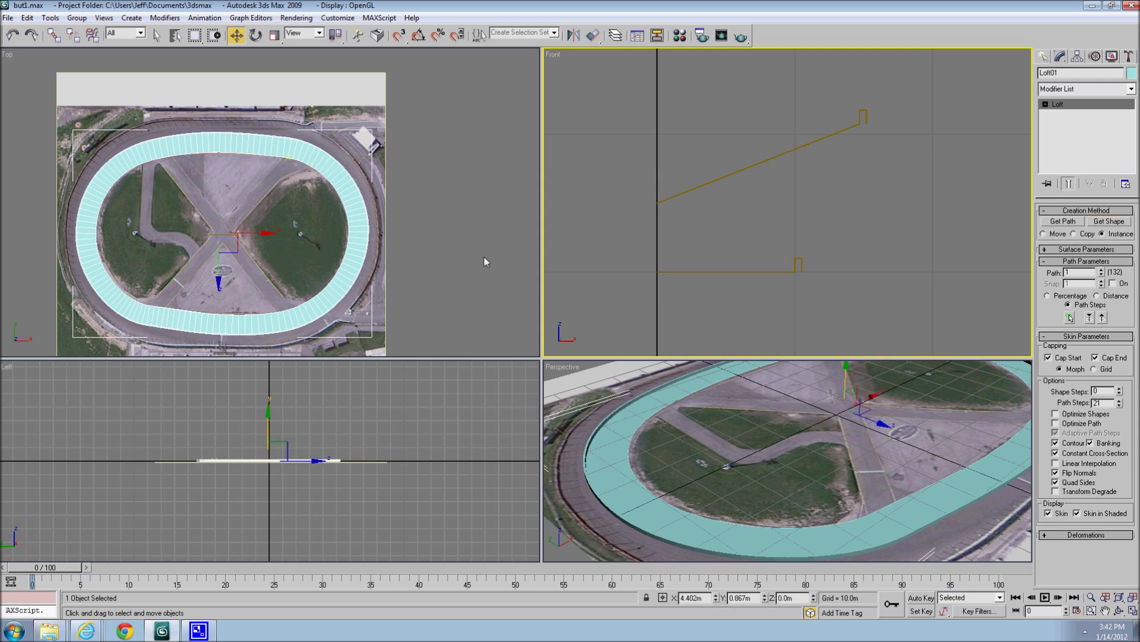
middle_click_drag(484, 261, 491, 249)
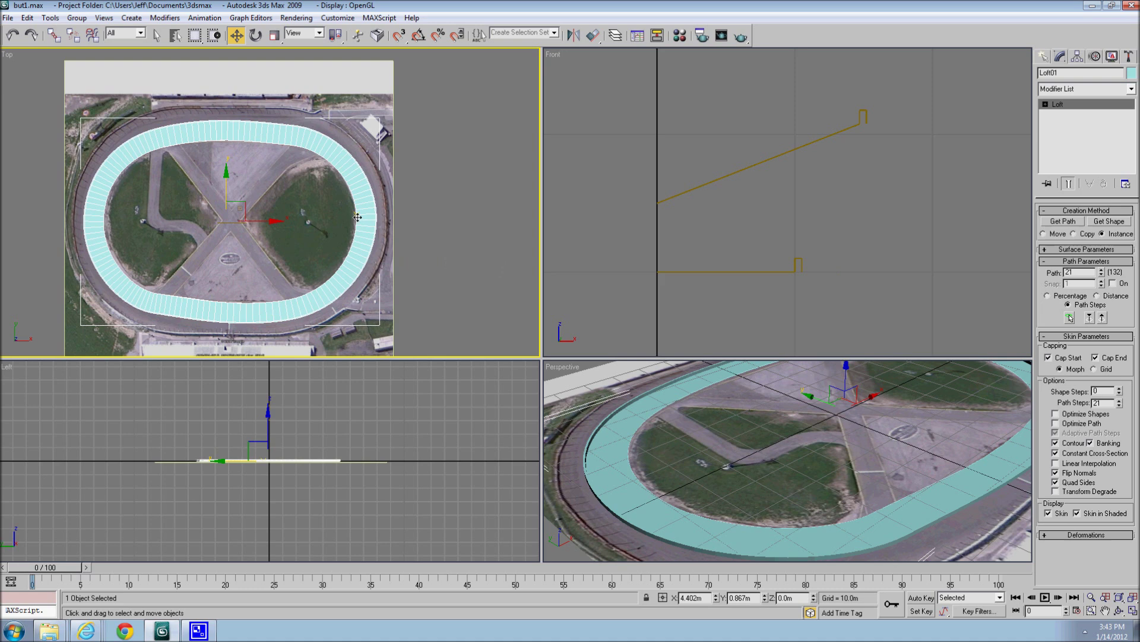
Add the high-banked road-and-curb cross-section to the loft at path step 21
left_click(1109, 221)
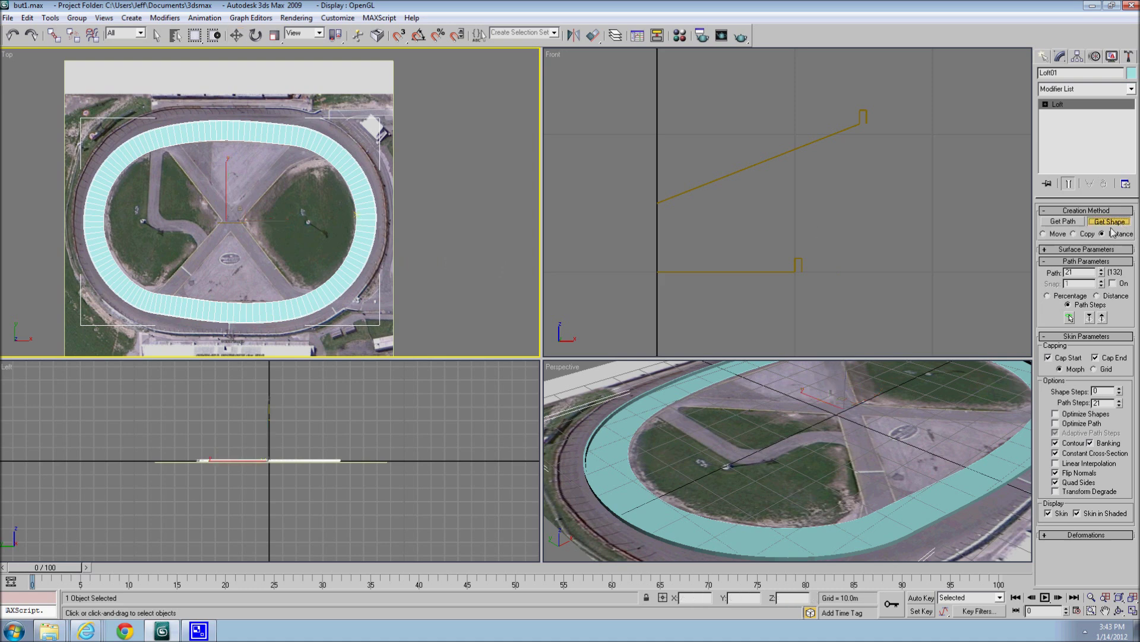
left_click(720, 180)
left_click(720, 180)
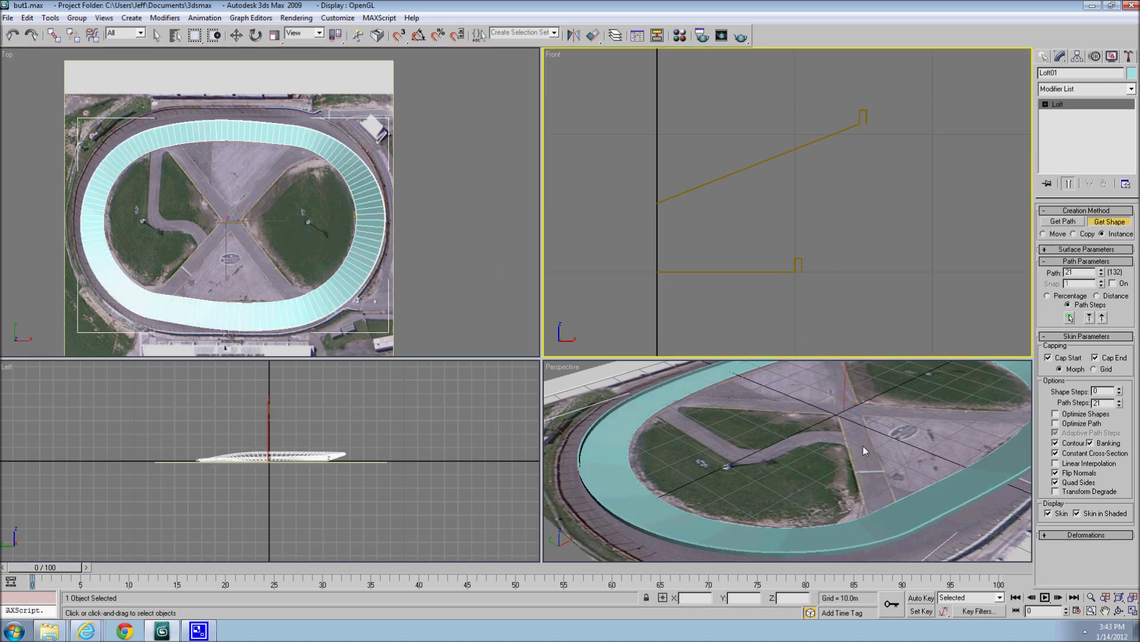
middle_click_drag(864, 445, 803, 497, "alt")
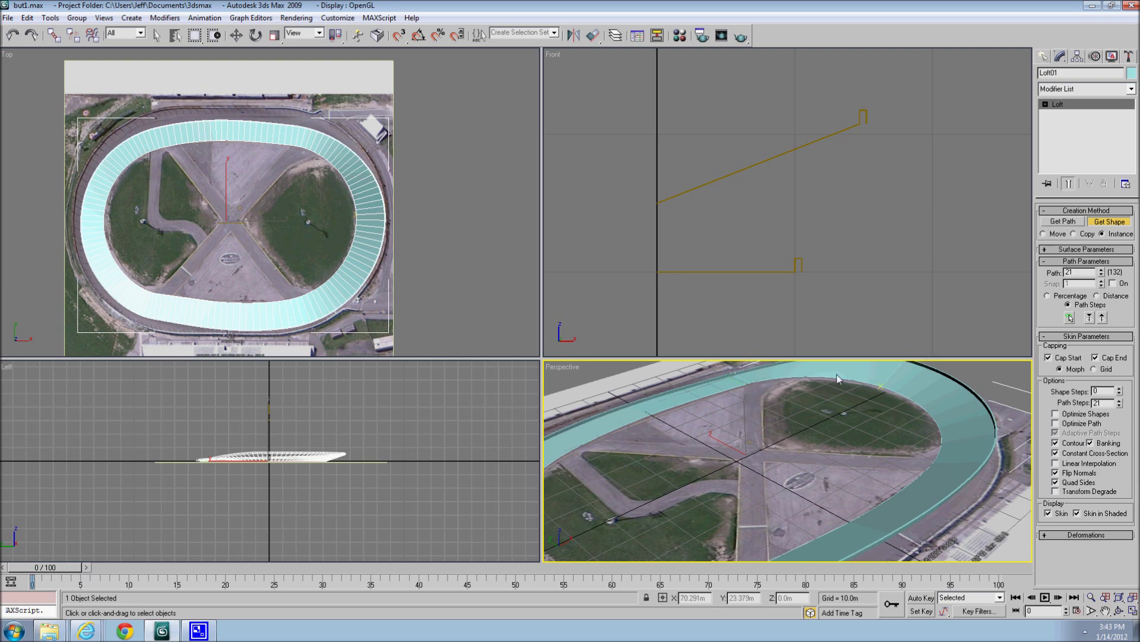
scroll(900, 469, "down", 4)
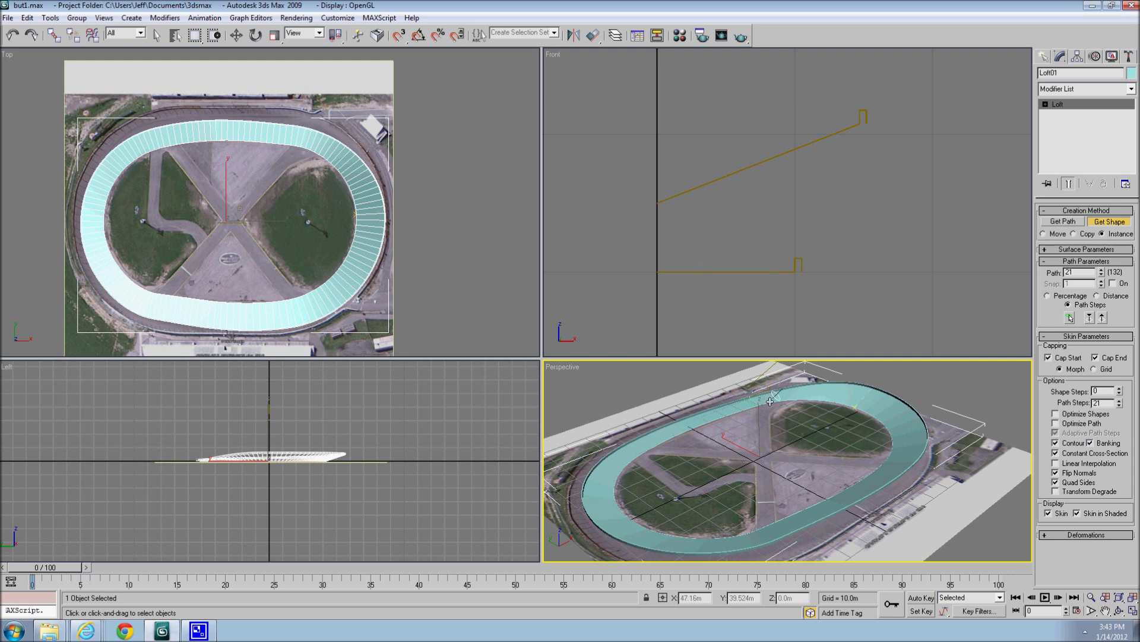
Advance the loft's path position to step 45 and add the flat cross-section there
left_click(1100, 222)
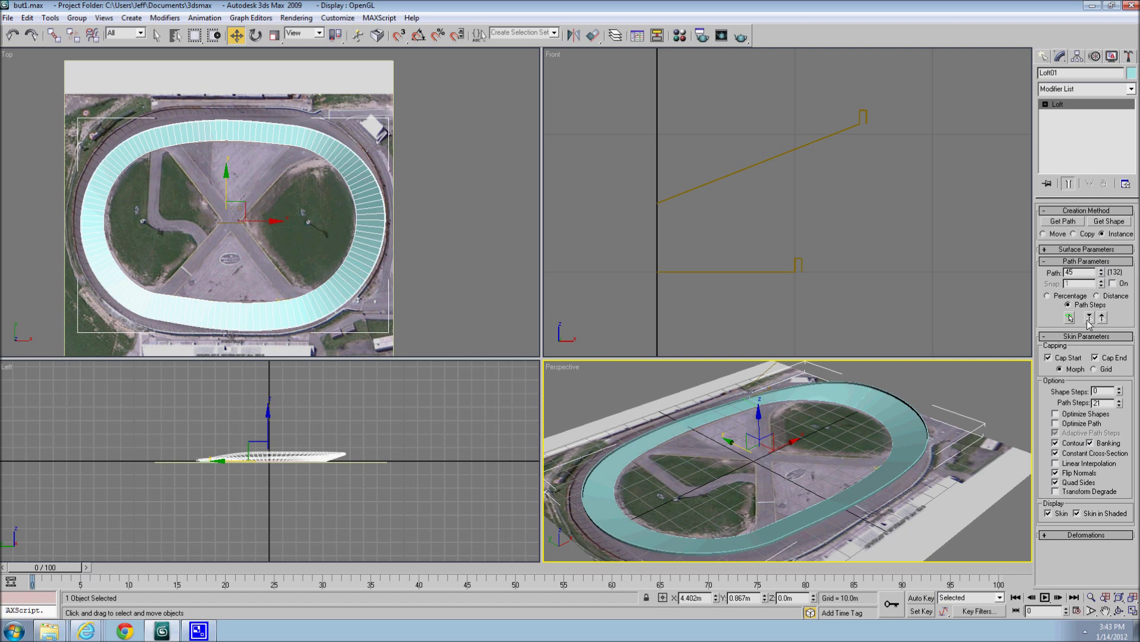
left_click(1108, 221)
left_click(787, 273)
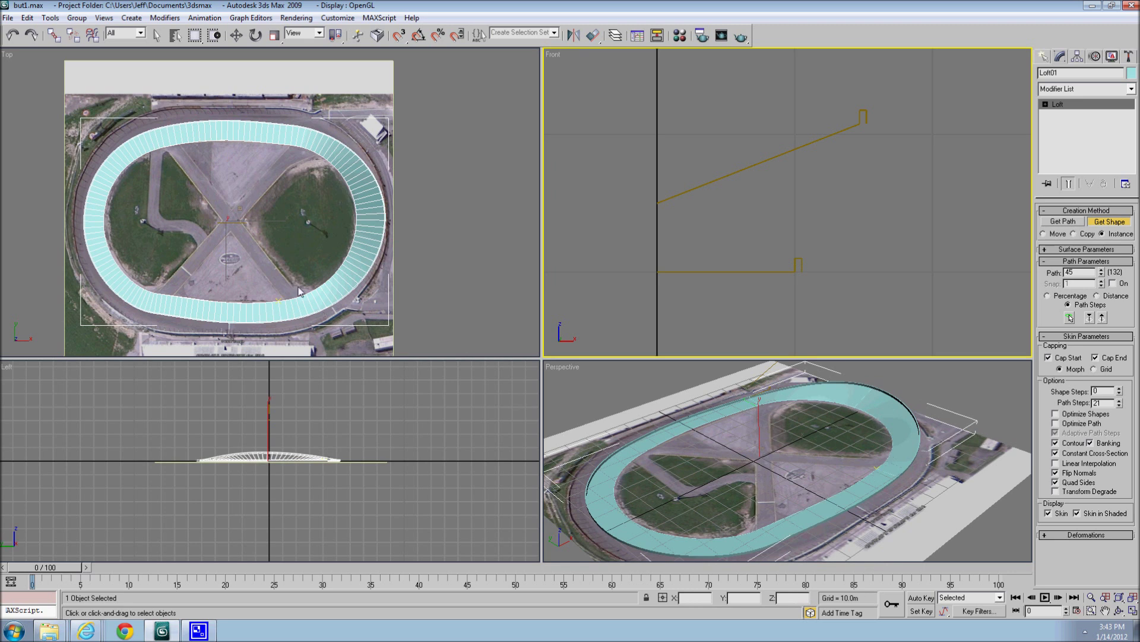
Add the flat cross-section to the loft at path steps 66 and 112, and the high-banked one at path step 88
middle_click_drag(299, 291, 358, 289)
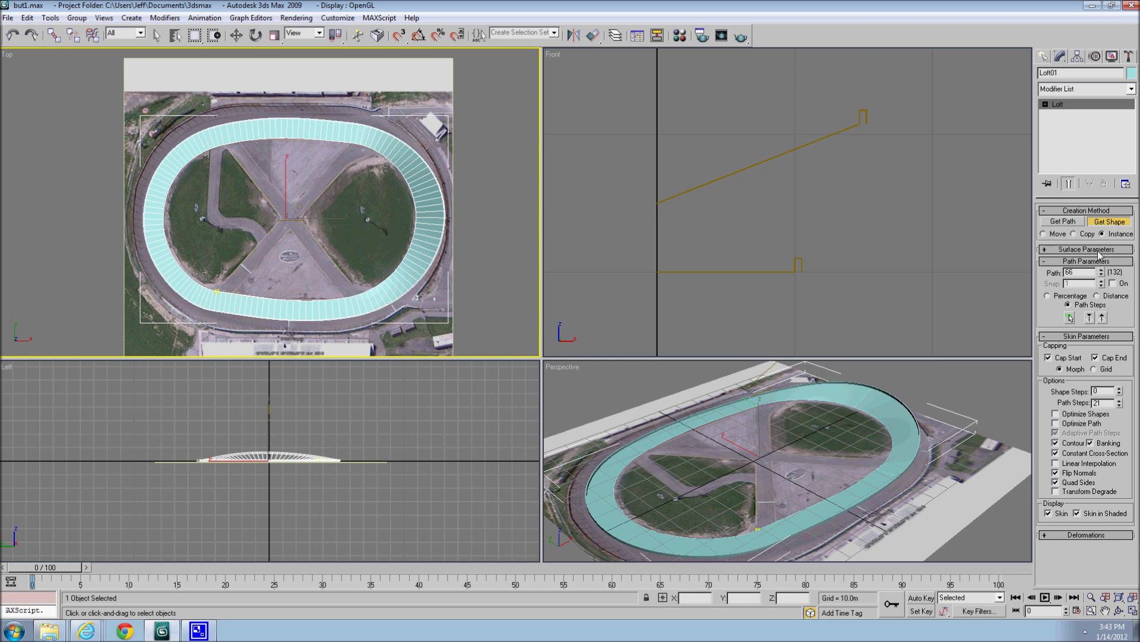
right_click(764, 262)
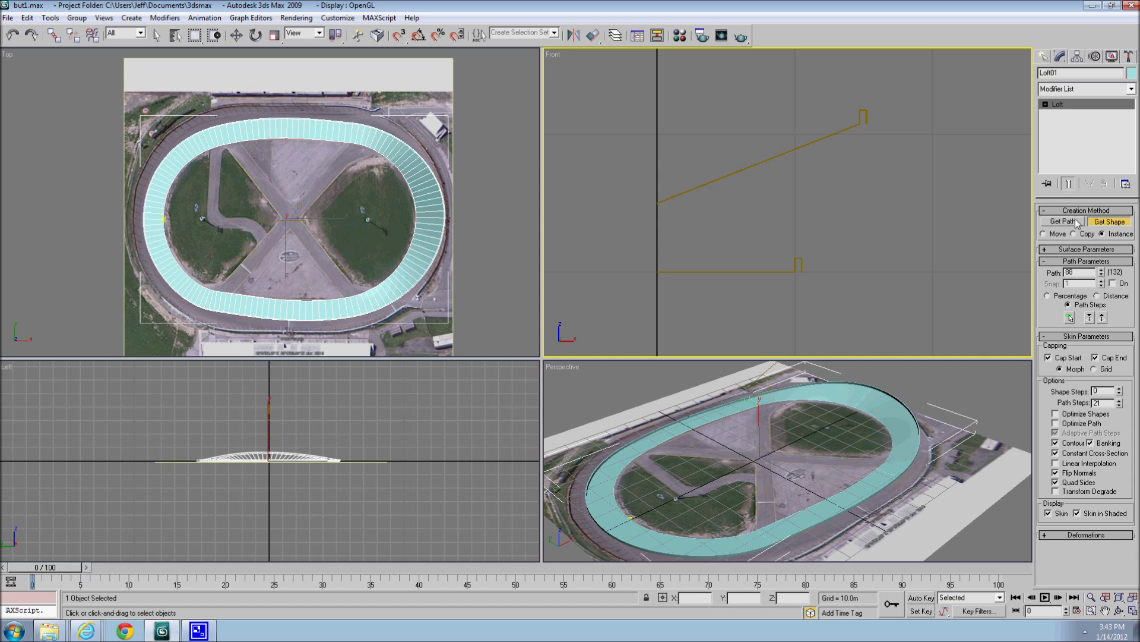
left_click(773, 156)
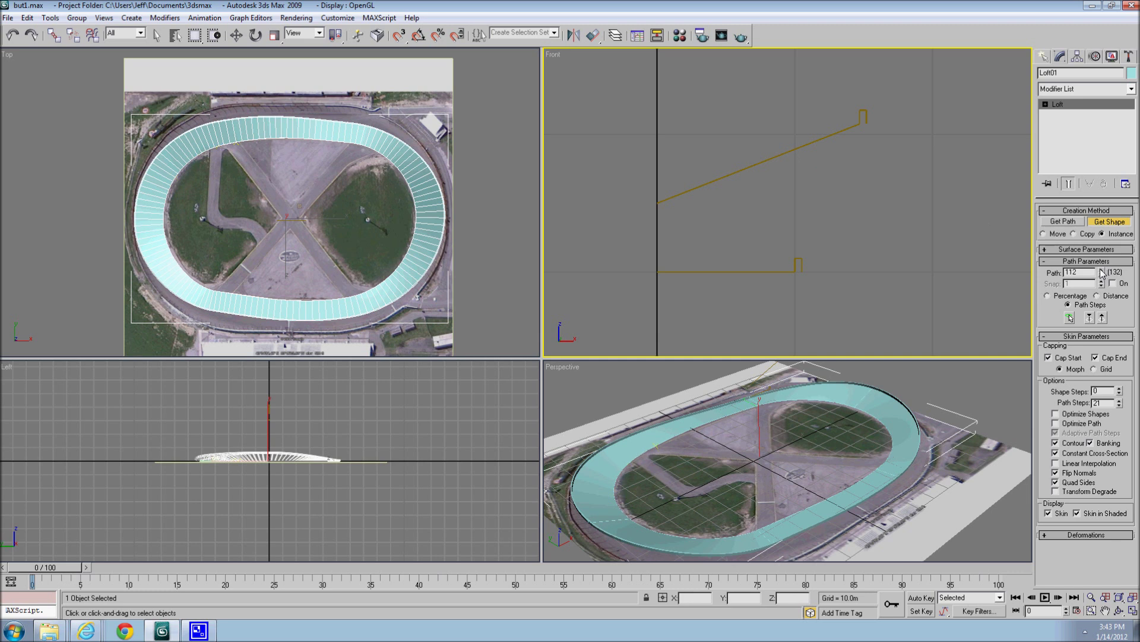
left_click(723, 265)
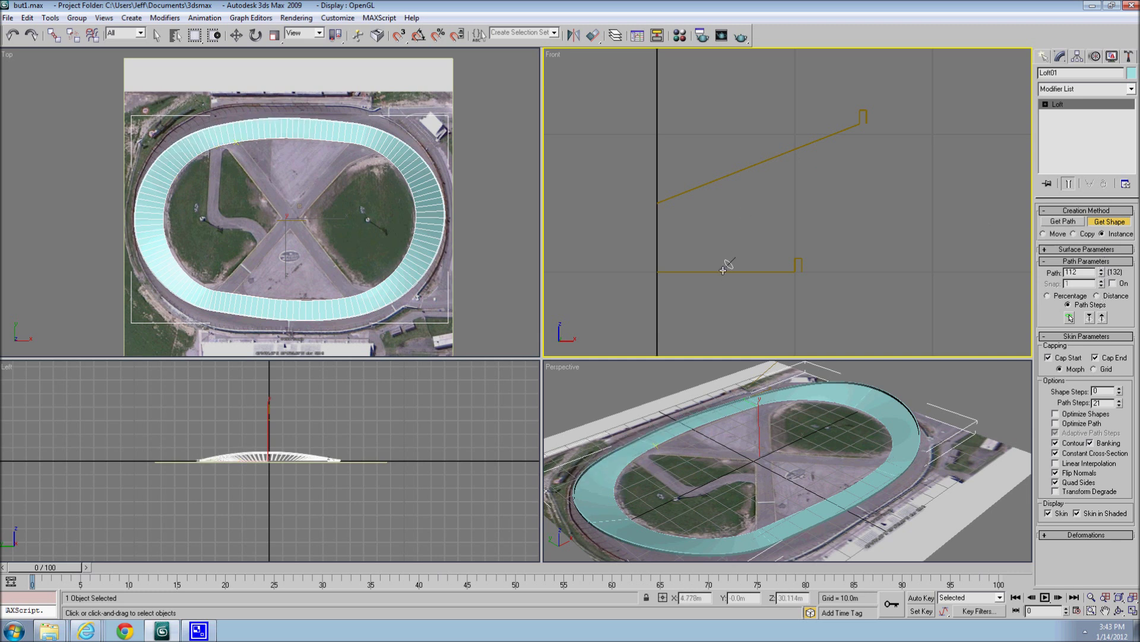
Examine the banked turns of the lofted track in an enlarged, low-angle Perspective view and in the Top view
left_click_drag(546, 365, 30, 73)
middle_click_drag(488, 294, 577, 300)
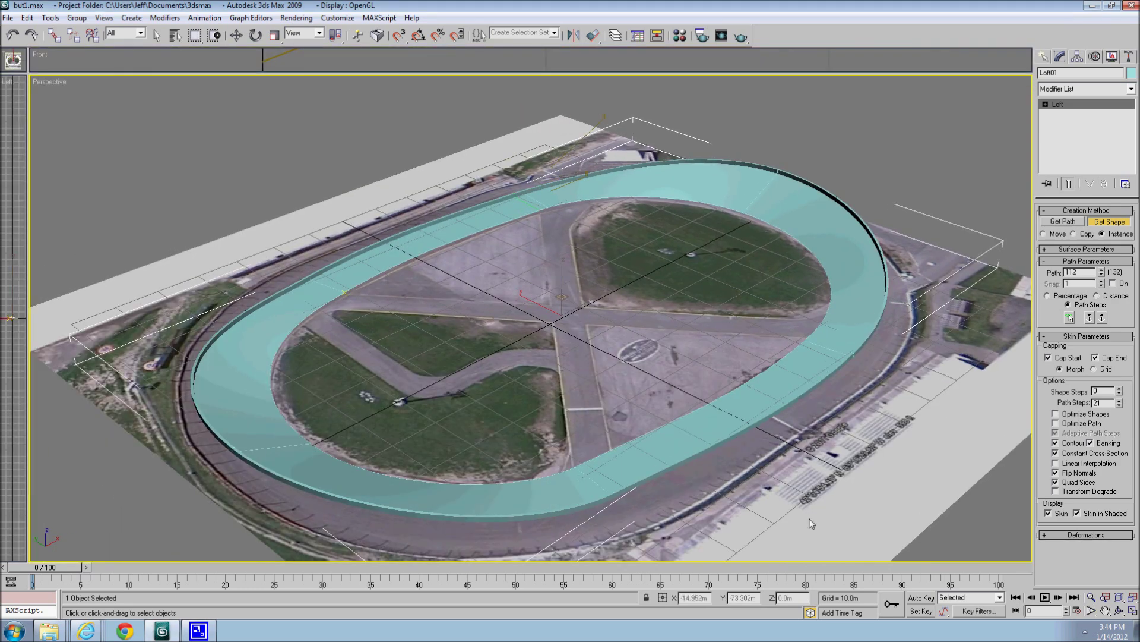
left_click(1119, 611)
left_click_drag(594, 487, 615, 398)
right_click(616, 399)
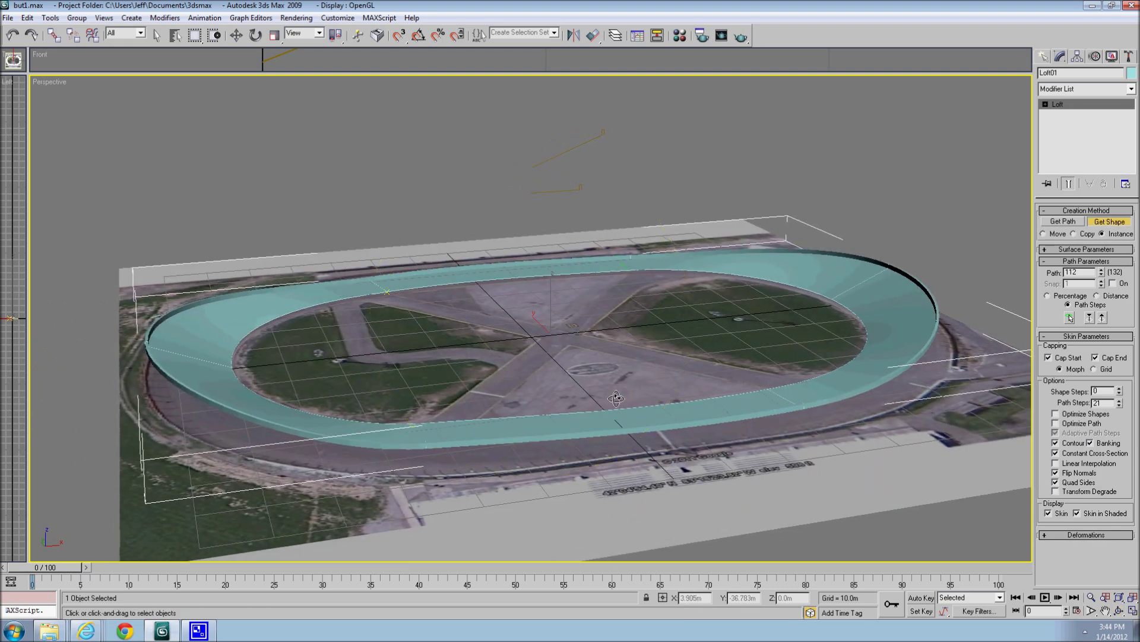
key("alt+w")
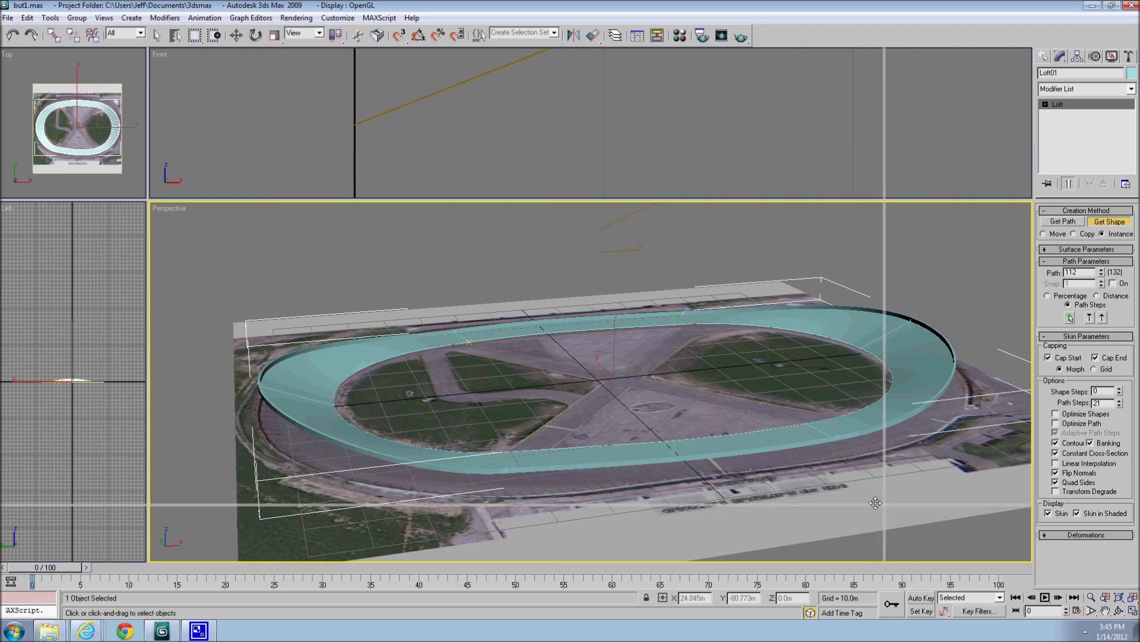
left_click_drag(585, 520, 543, 544)
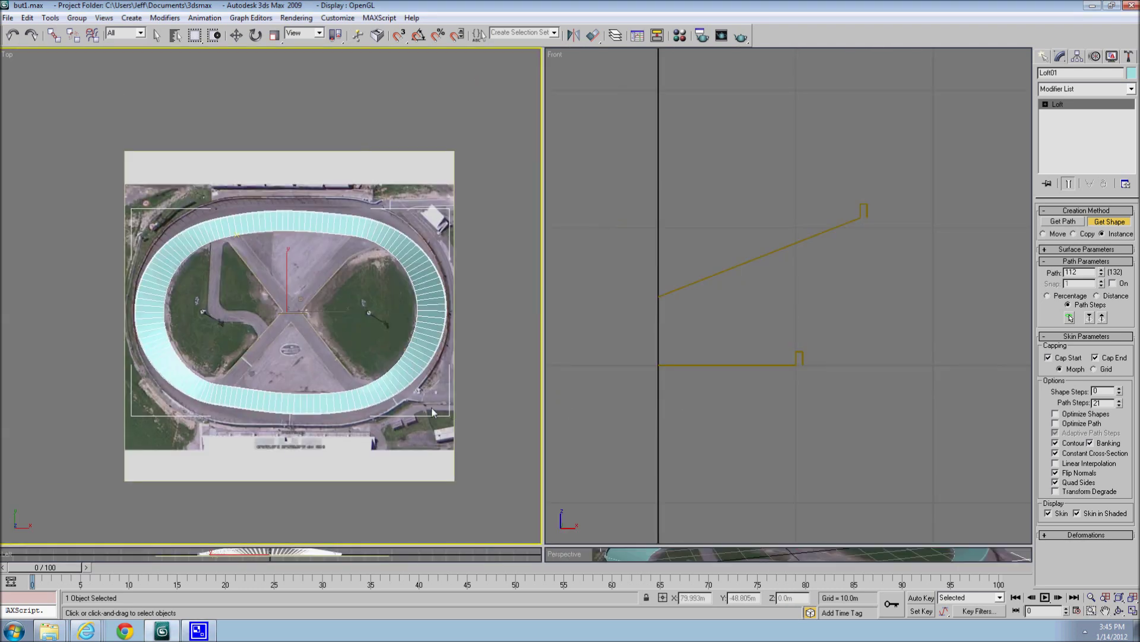
scroll(414, 376, "up", 3)
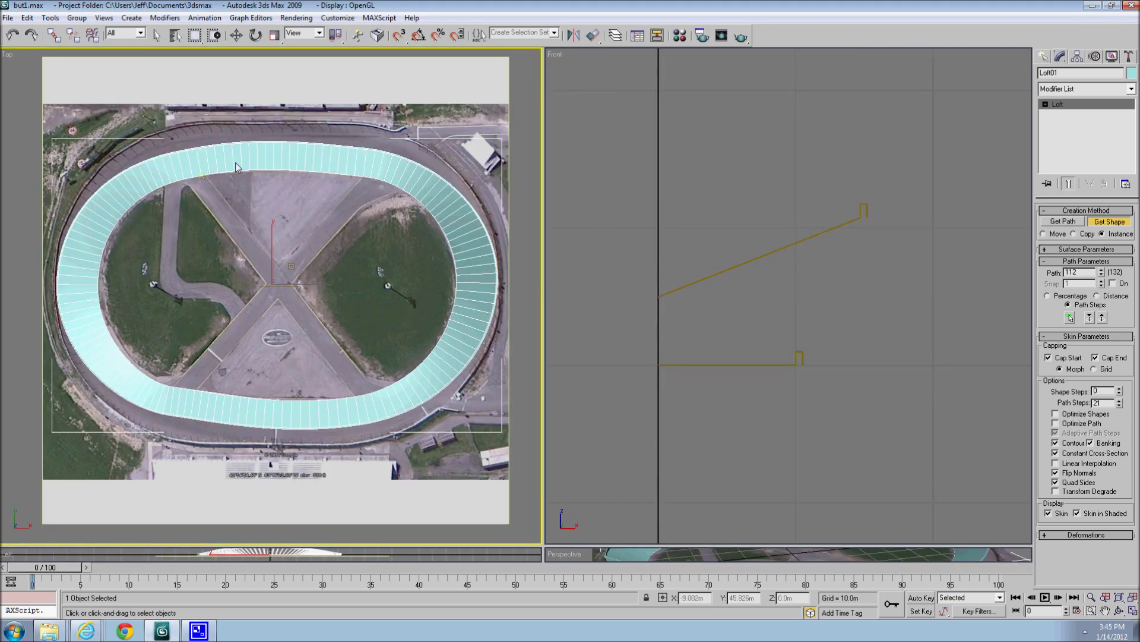
Widen the flat cross-section by moving its four curb vertices outward until they line up with the high-banked curb
left_click(236, 35)
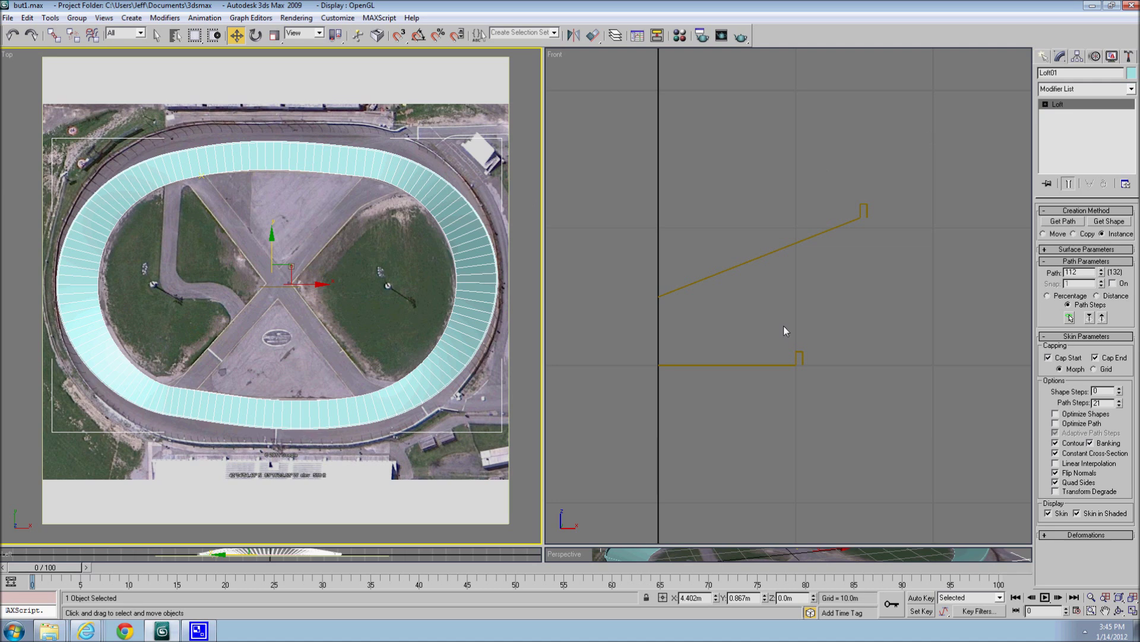
left_click(790, 364)
left_click(1071, 290)
middle_click_drag(805, 418, 801, 407)
left_click_drag(848, 397, 722, 314)
left_click_drag(826, 355, 892, 350)
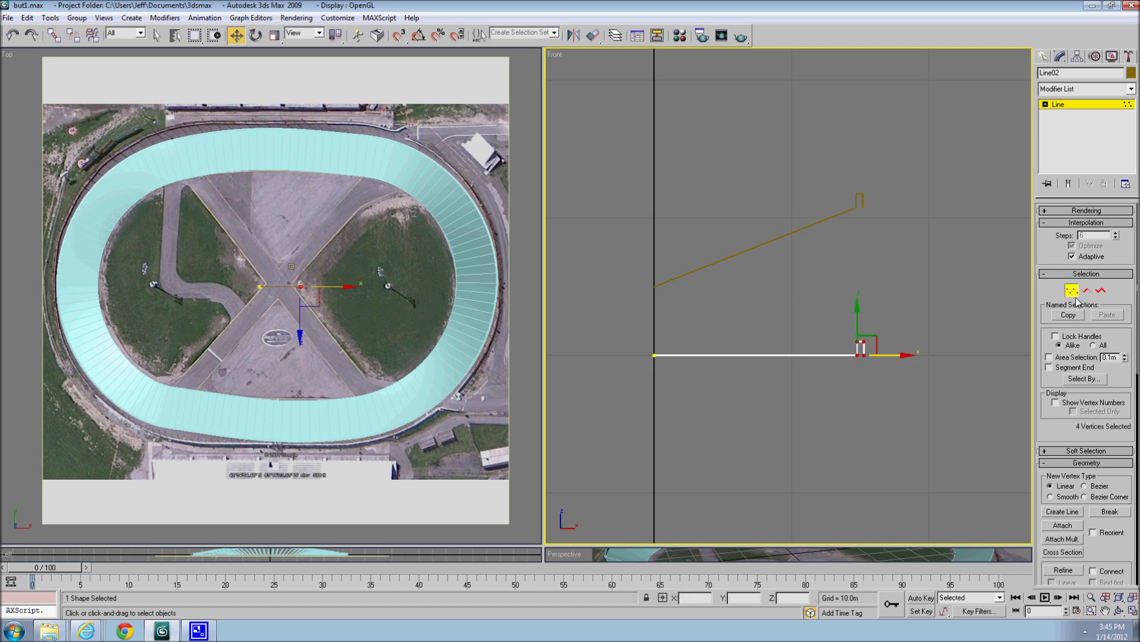
left_click_drag(759, 209, 785, 237)
left_click(1070, 291)
Extend the high-banked cross-section by moving its four curb vertices about 2.5 m outward and 1.3 m upward
left_click(814, 224)
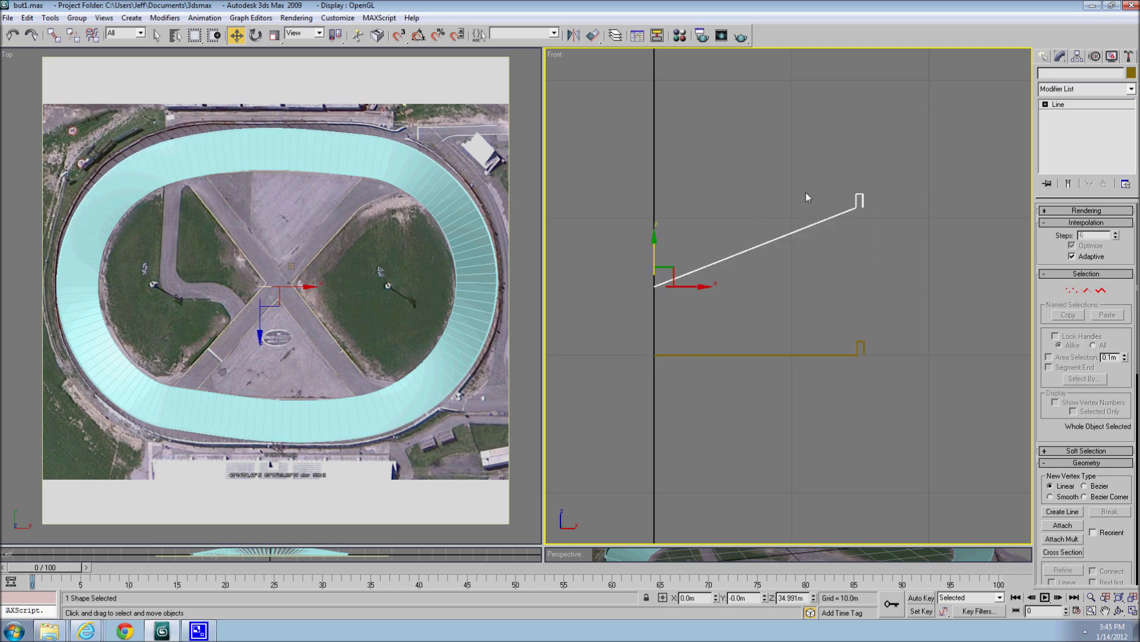
left_click(1072, 290)
middle_click_drag(874, 203, 878, 231)
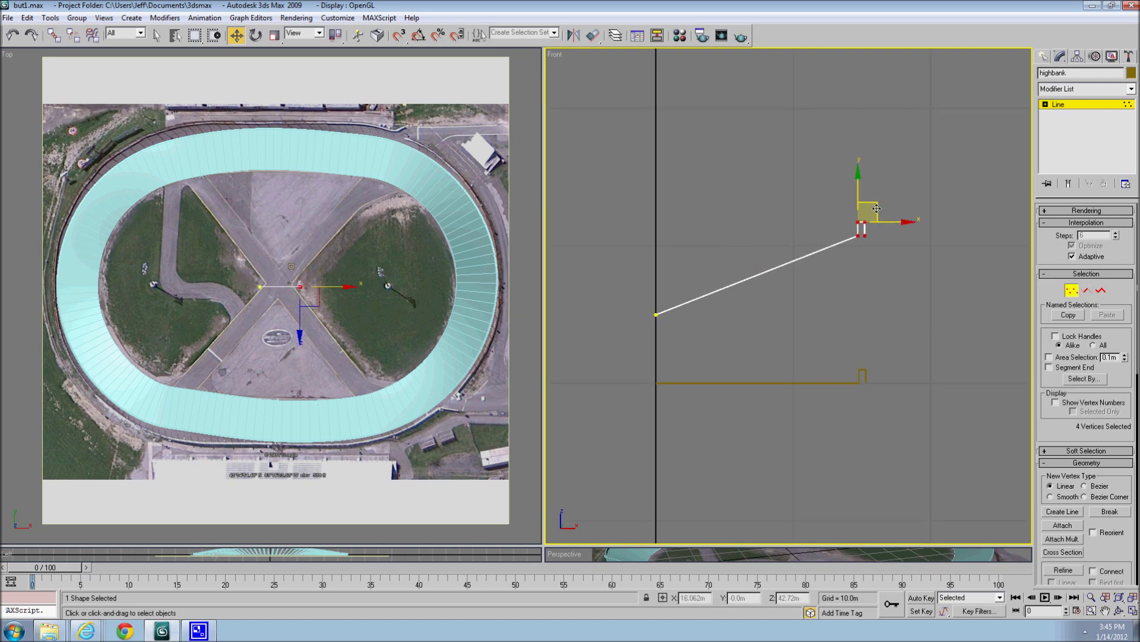
left_click_drag(877, 207, 911, 190)
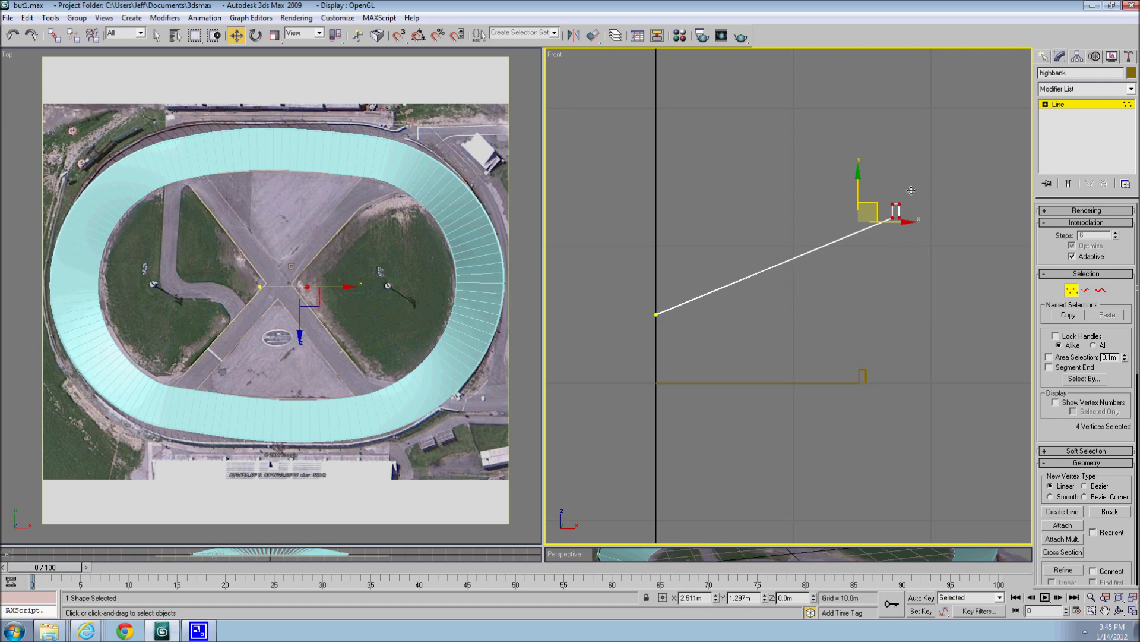
left_click(1072, 291)
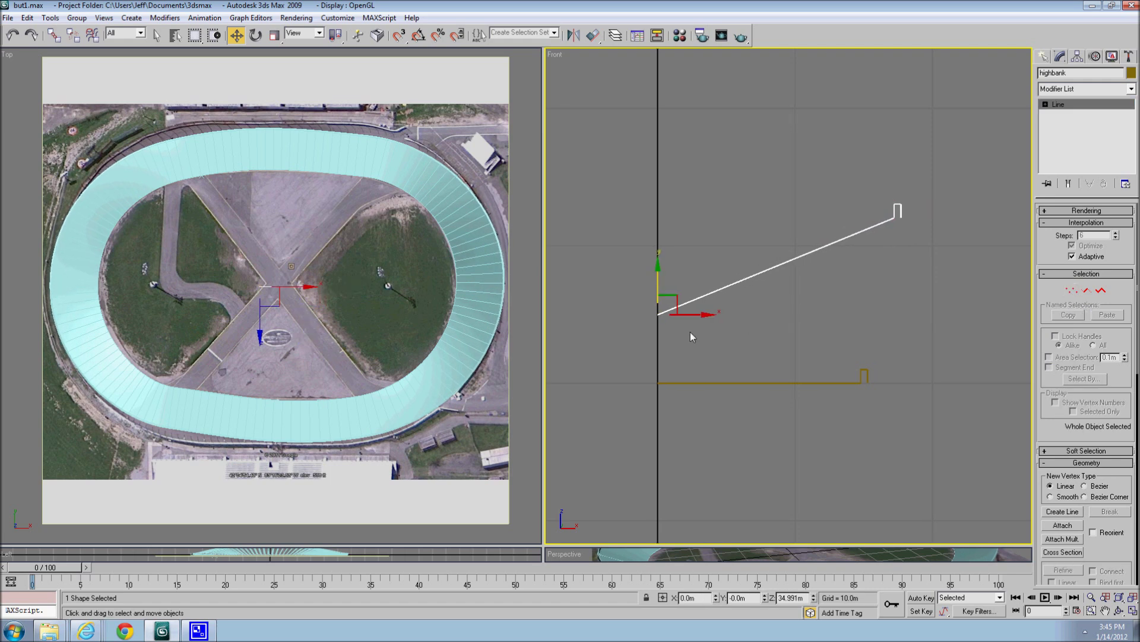
middle_click_drag(683, 333, 727, 337)
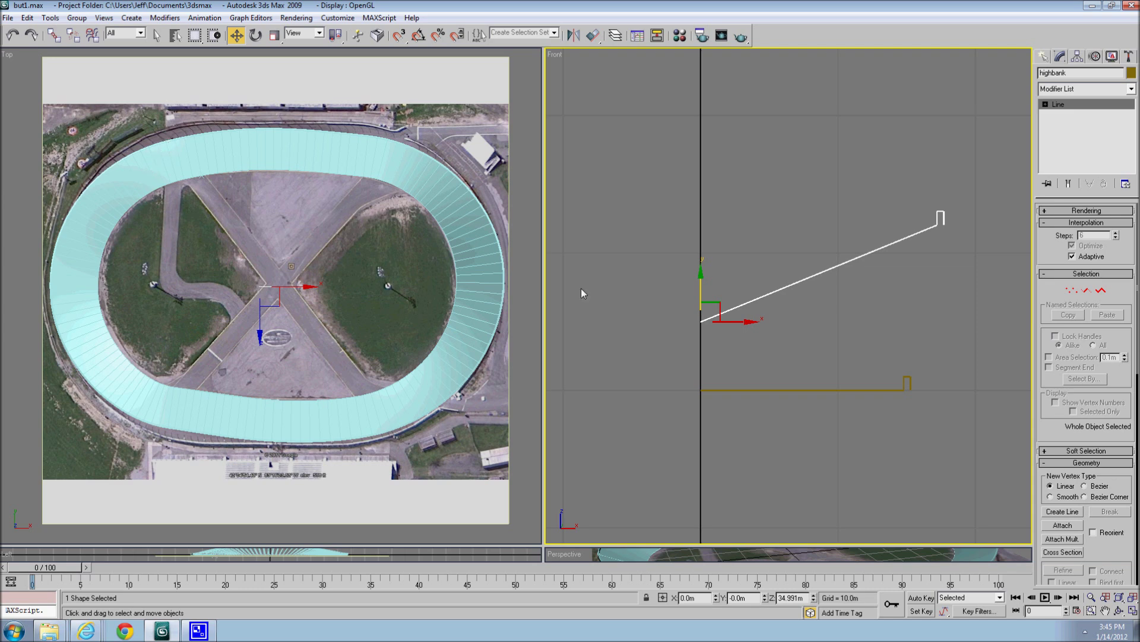
scroll(674, 281, "down", 2)
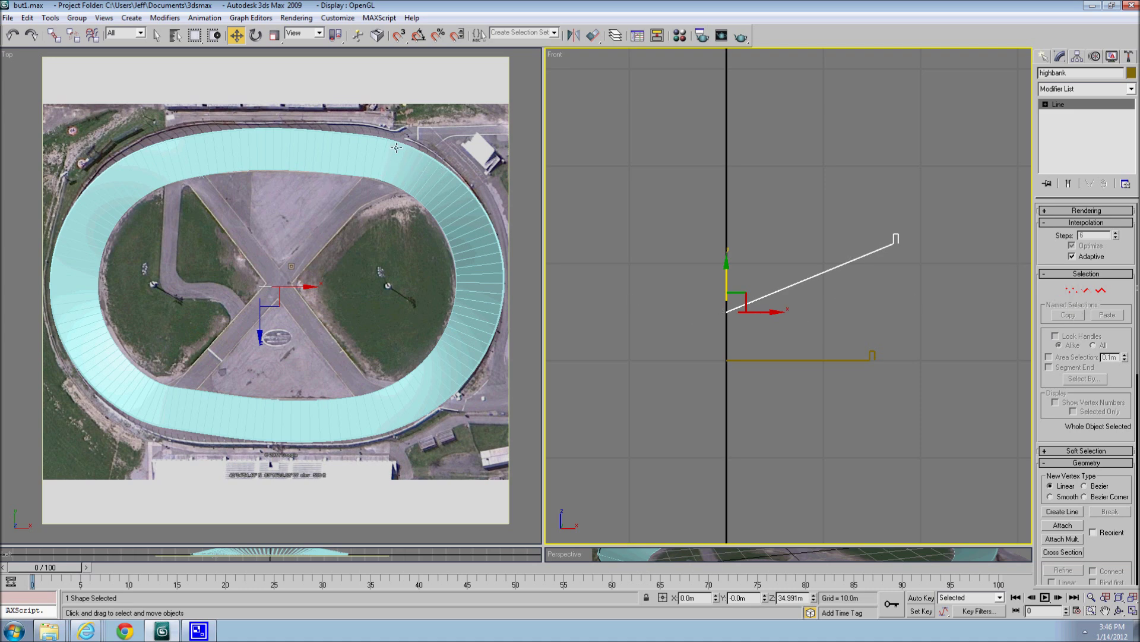
middle_click_drag(282, 367, 272, 340)
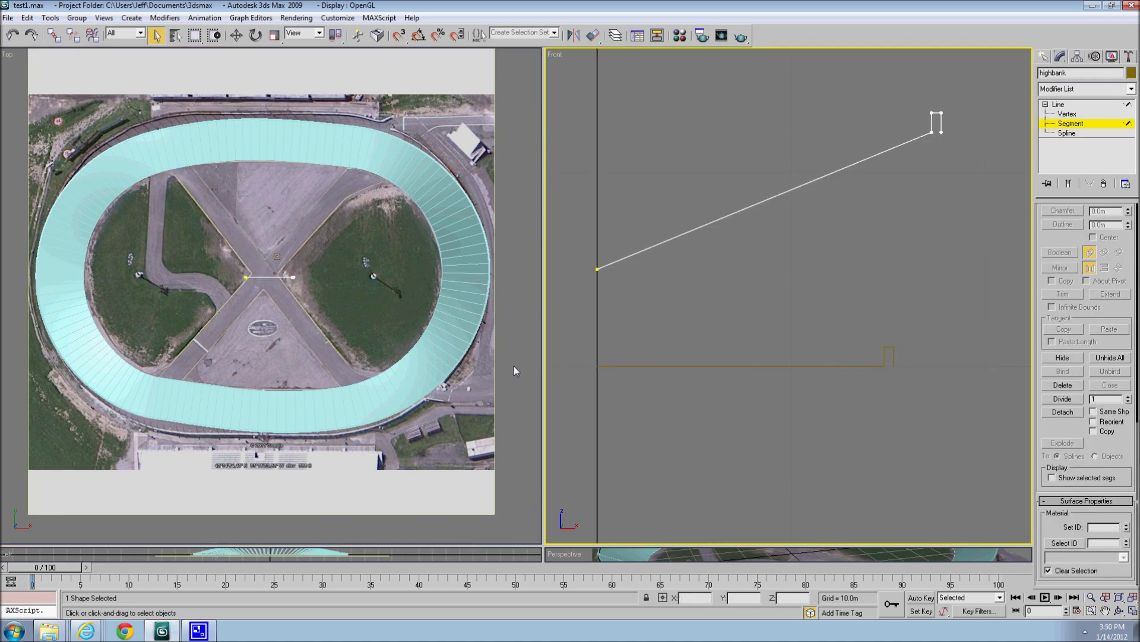
scroll(514, 366, "up", 5)
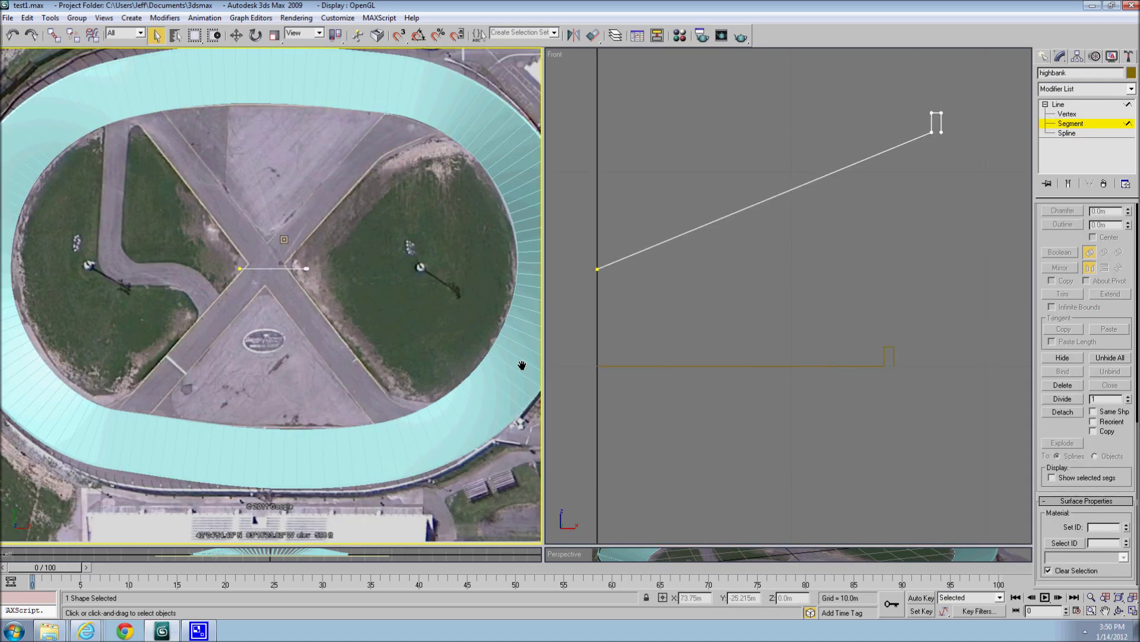
Apply the rgedtrack dirt material to the lofted track and close the Material Editor
middle_click_drag(522, 366, 468, 368)
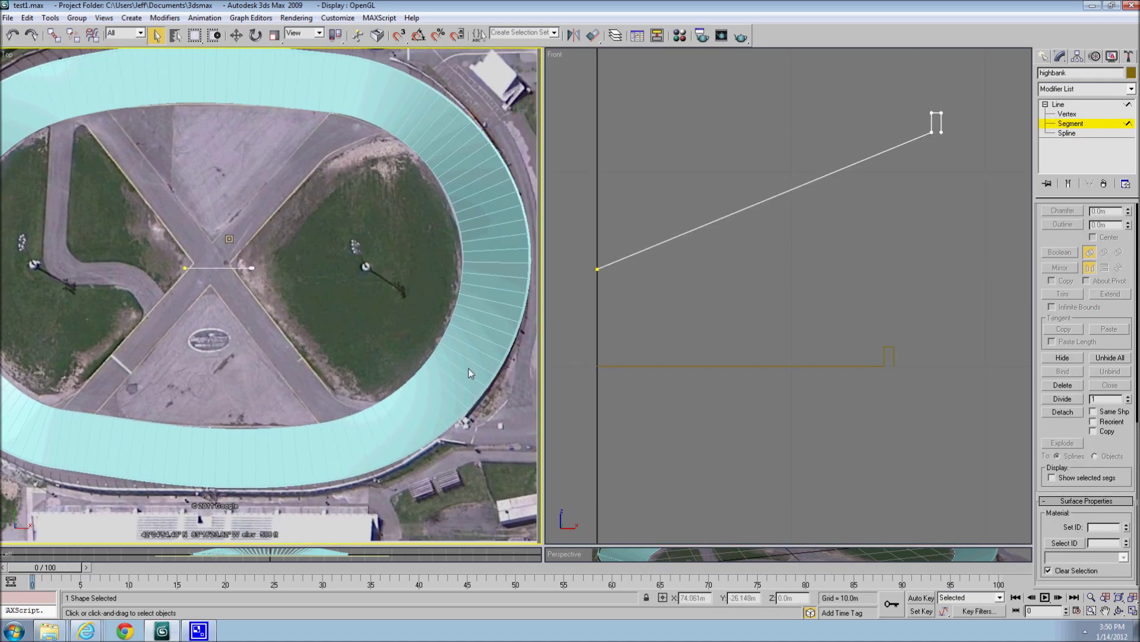
key("m")
left_click(468, 308)
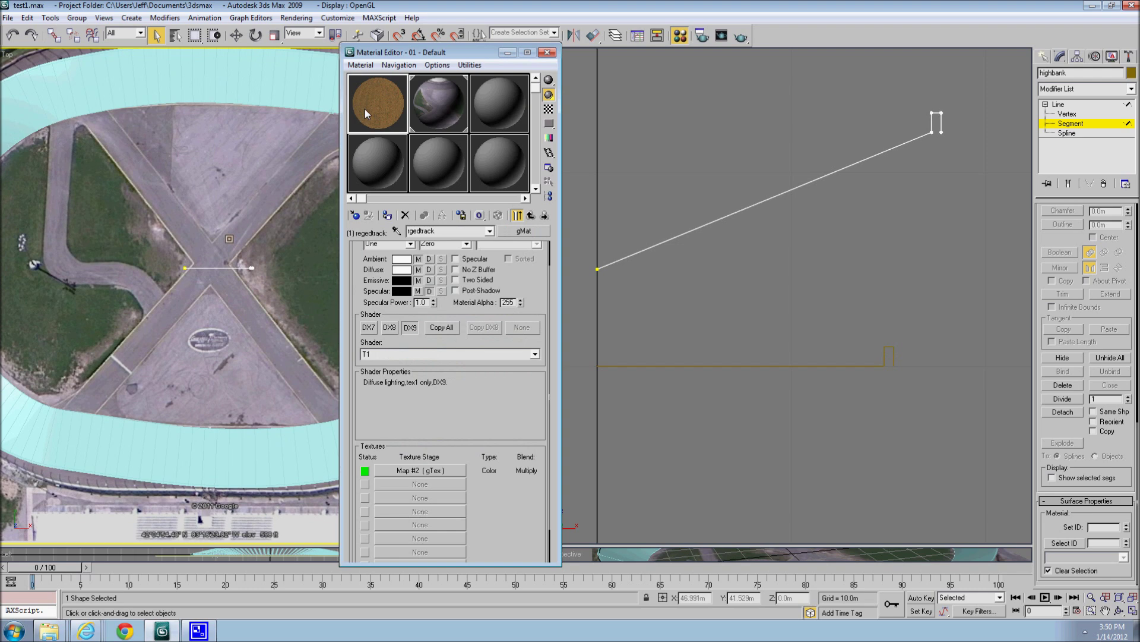
left_click(387, 215)
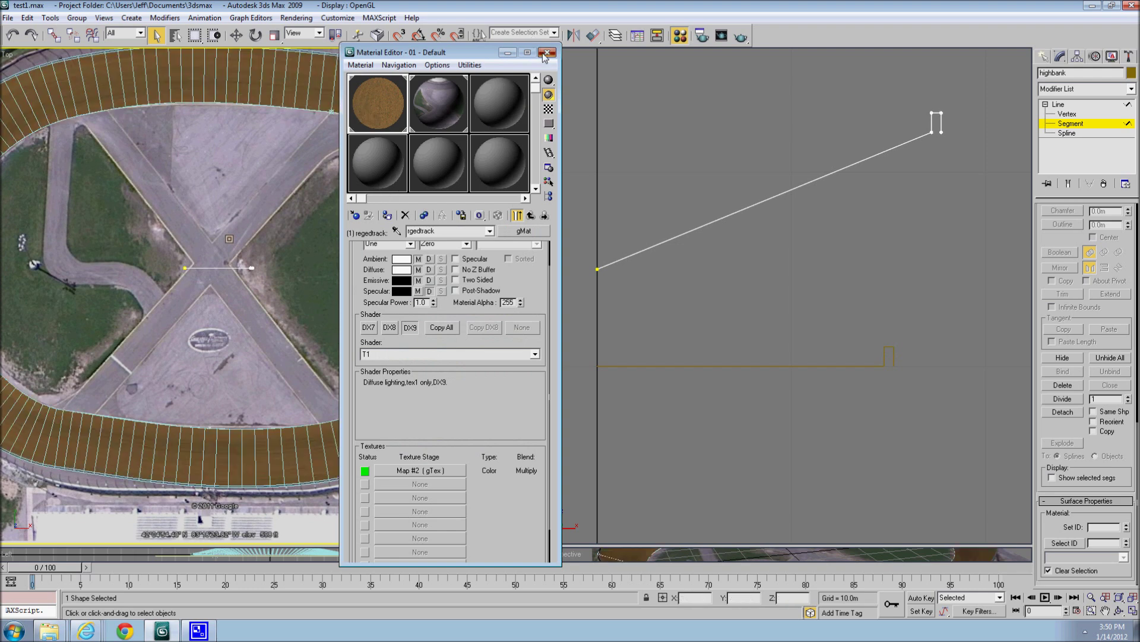
left_click(546, 52)
Enlarge the Perspective viewport around the track's banked turn and convert the loft to an Editable Poly
left_click_drag(540, 546, 101, 86)
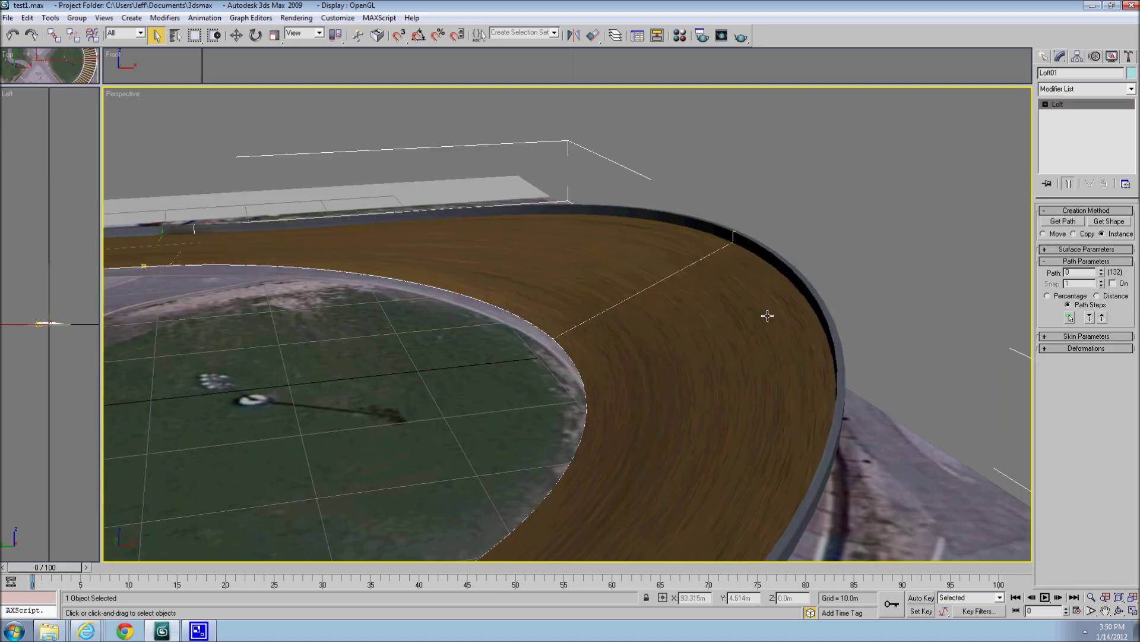
middle_click_drag(767, 315, 764, 244)
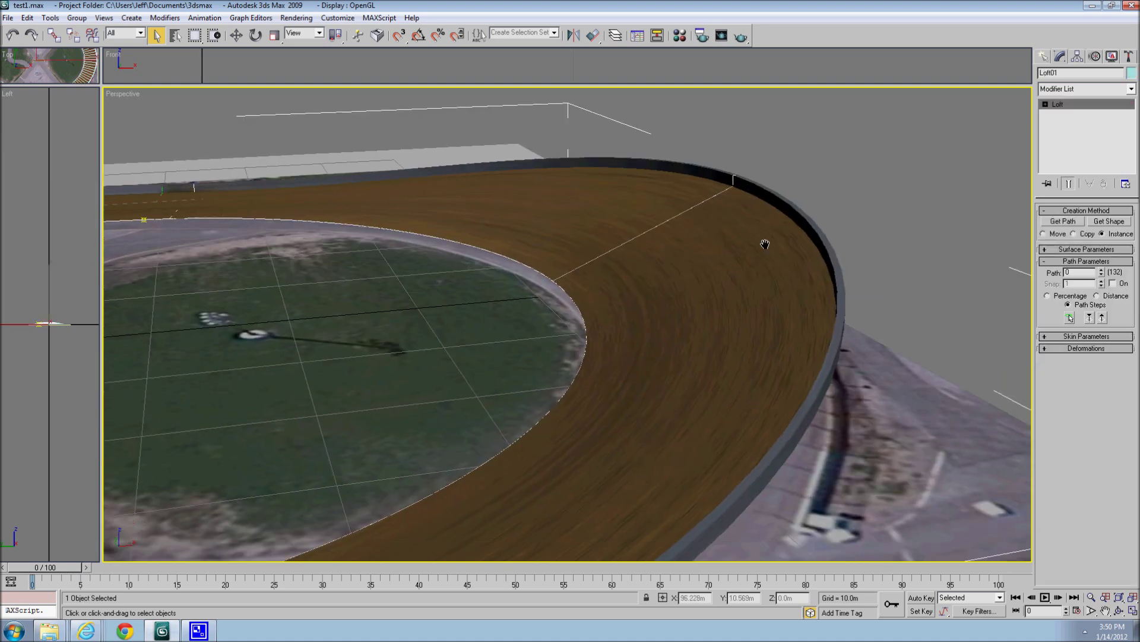
scroll(759, 269, "down", 2)
scroll(755, 259, "up", 1)
scroll(757, 260, "up", 2)
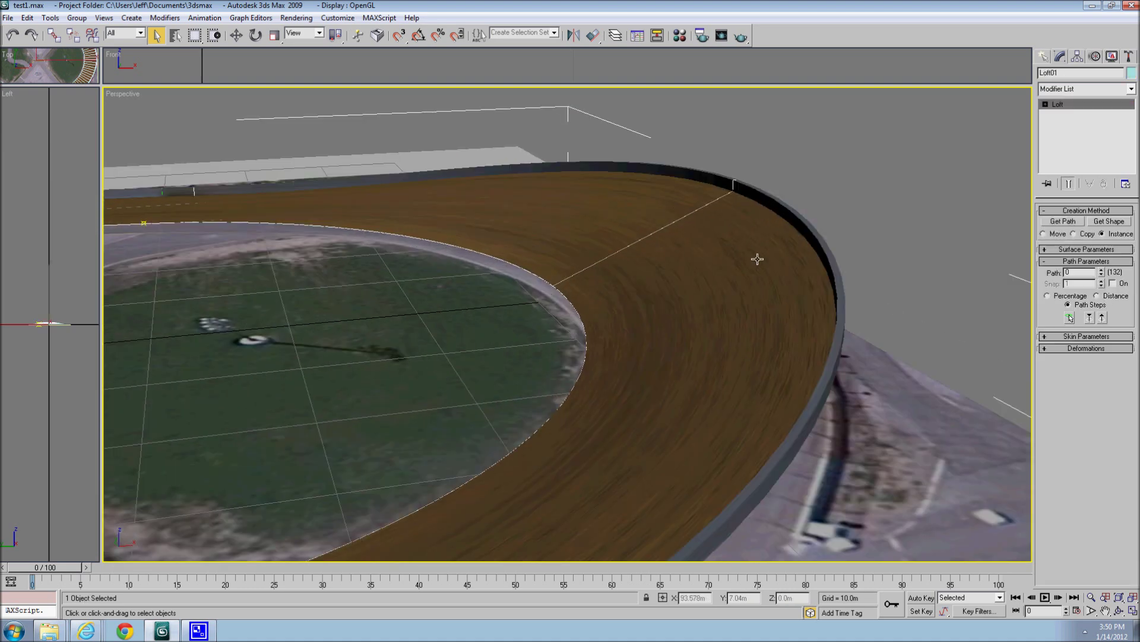
right_click(739, 265)
mouse_move(771, 387)
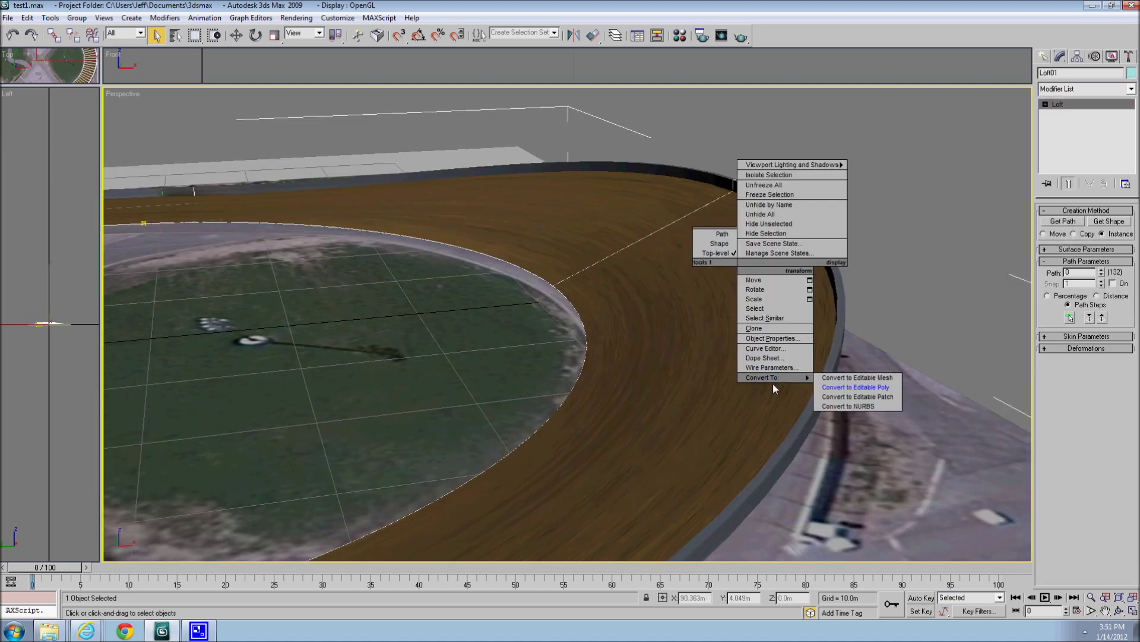
left_click(853, 387)
Select one road polygon in the banked turn at polygon level and show edged faces in the Perspective viewport
key("4")
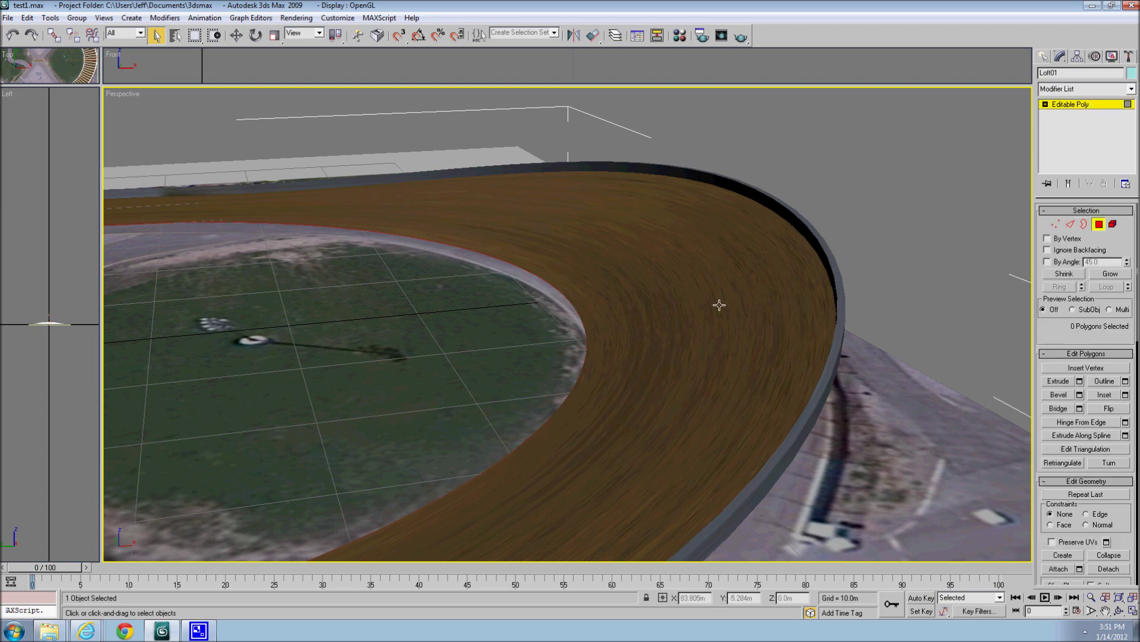
left_click(720, 305)
right_click(122, 93)
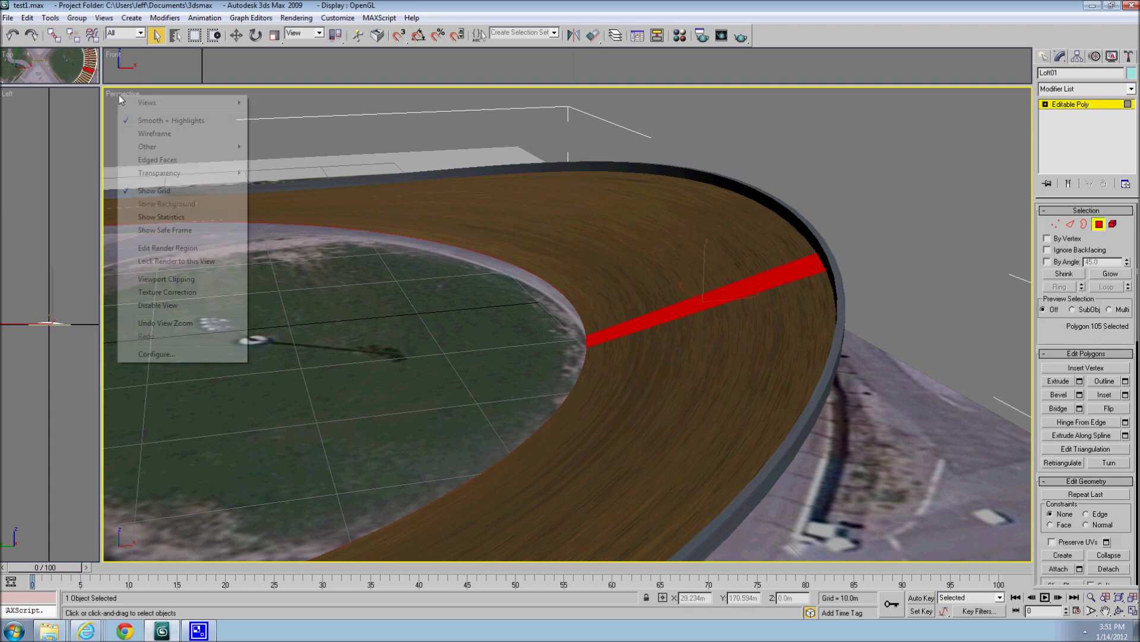
left_click(134, 161)
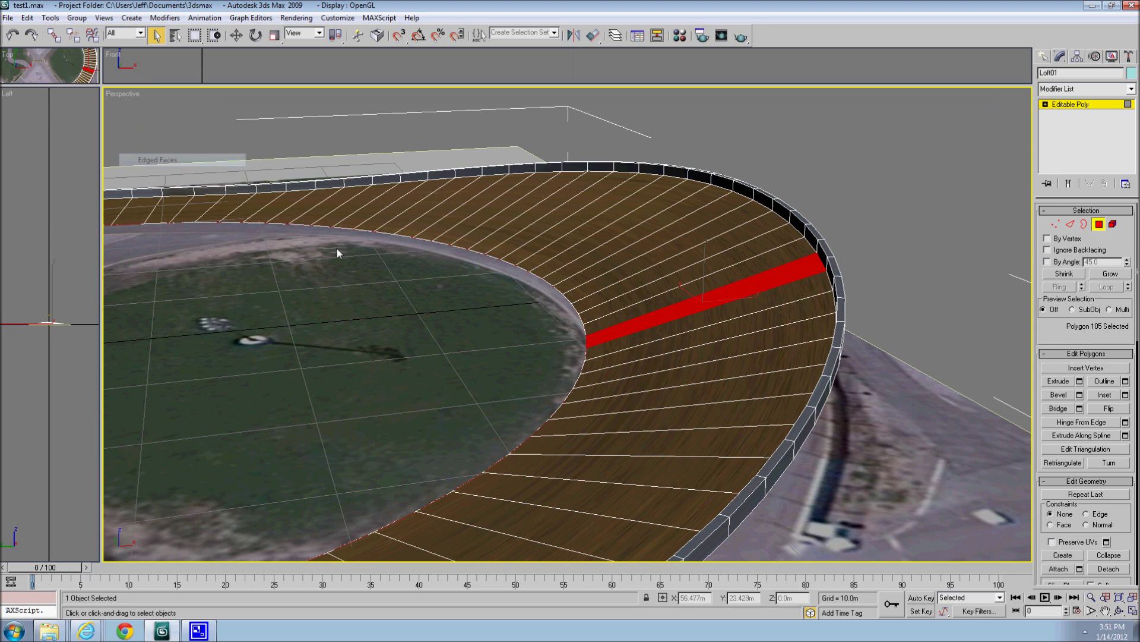
Enlarge the Top viewport over the track and select all road polygons with material ID 1
left_click_drag(104, 89, 1001, 503)
middle_click_drag(645, 242, 667, 509)
middle_click_drag(511, 297, 514, 246)
scroll(514, 246, "down", 2)
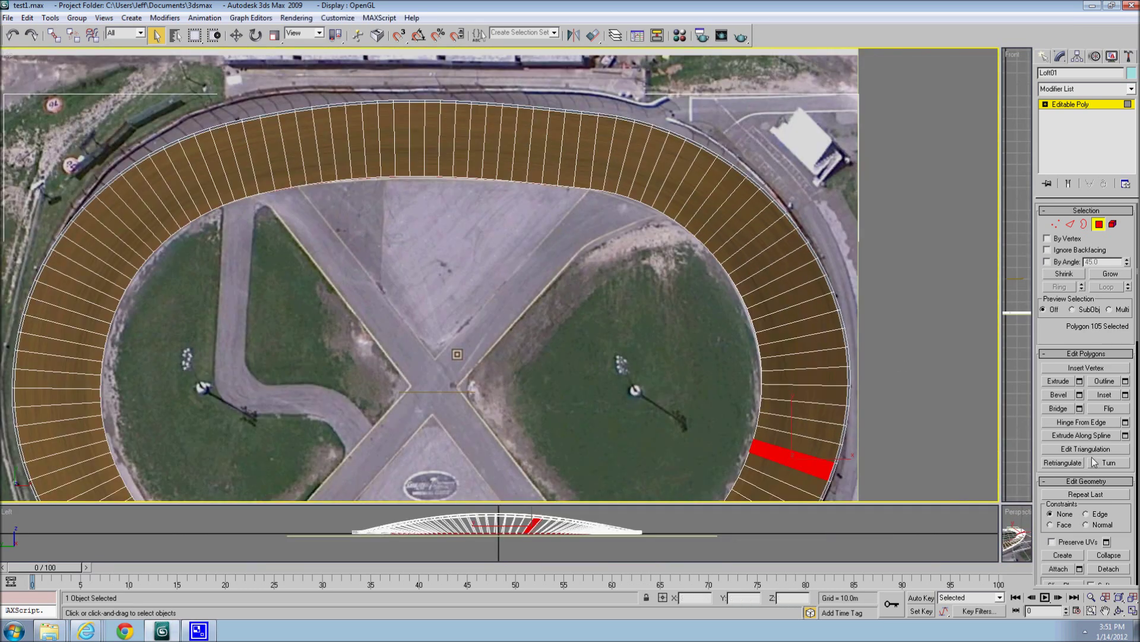
scroll(1125, 528, "down", 5)
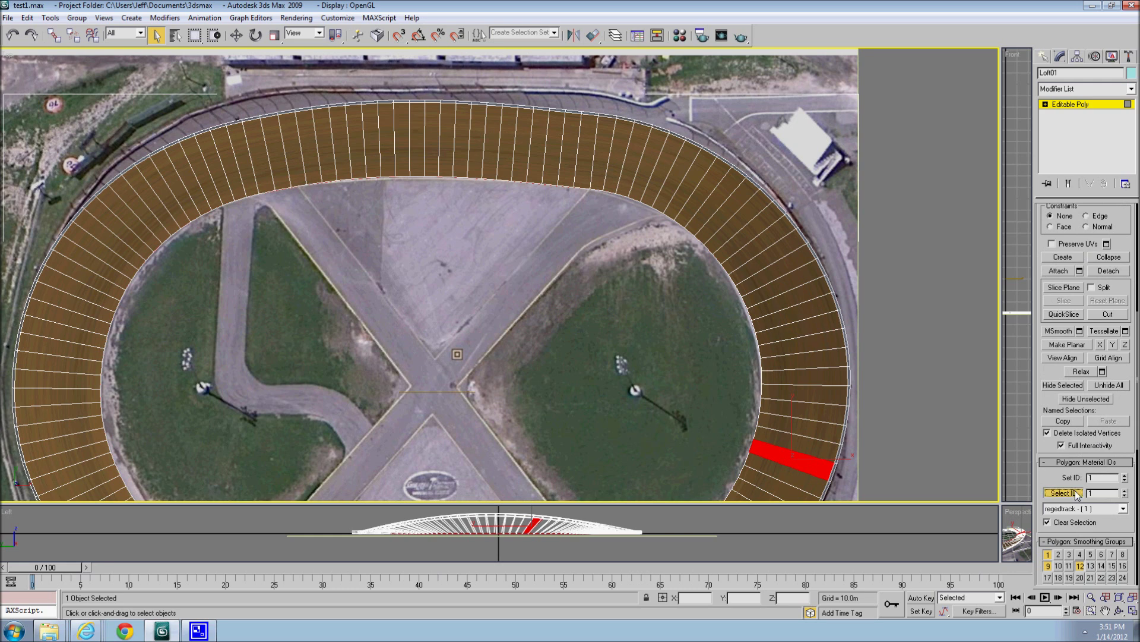
key("ctrl+a")
Apply a UVW XForm modifier to the selected road polygons
middle_click_drag(430, 192, 440, 305)
scroll(440, 305, "up", 3)
left_click(164, 18)
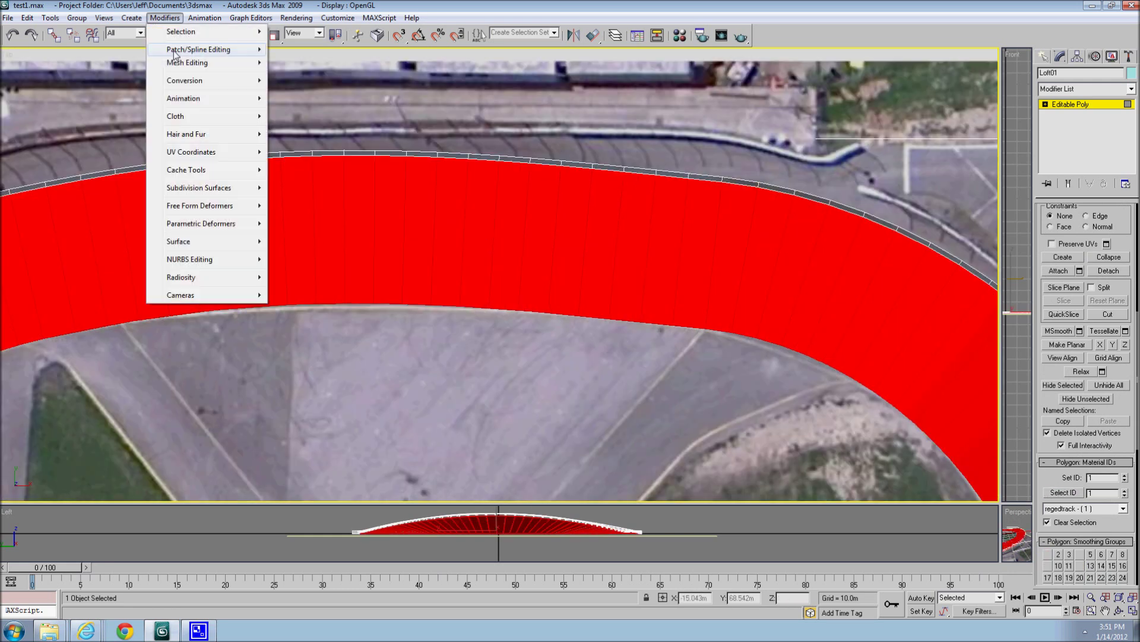
mouse_move(186, 156)
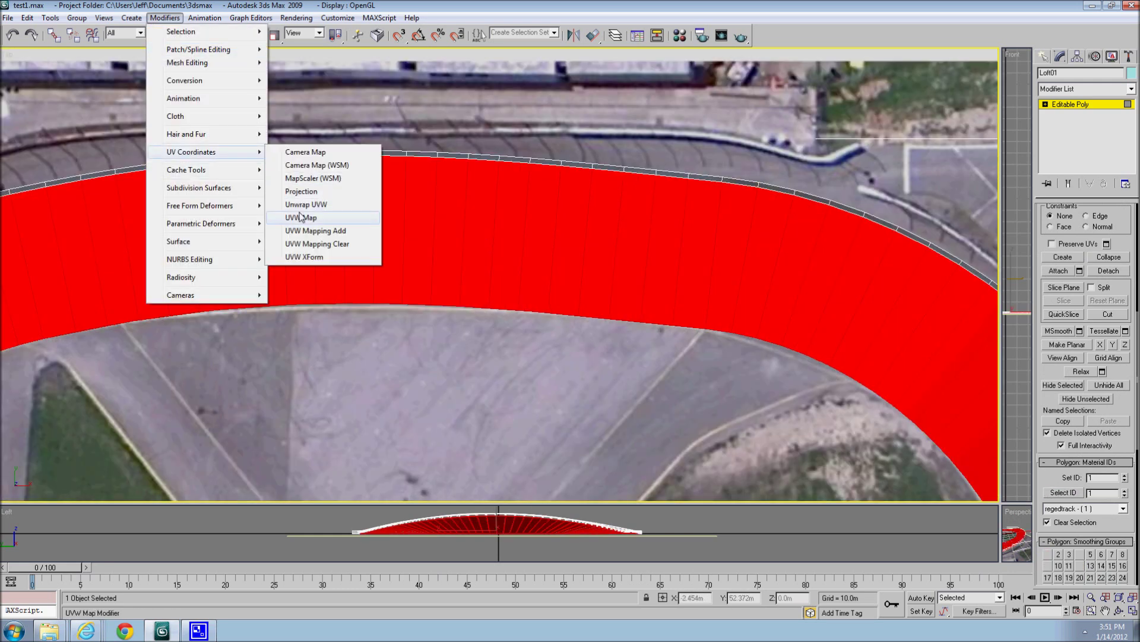
left_click(304, 256)
middle_click_drag(818, 309, 747, 294)
scroll(748, 294, "up", 2)
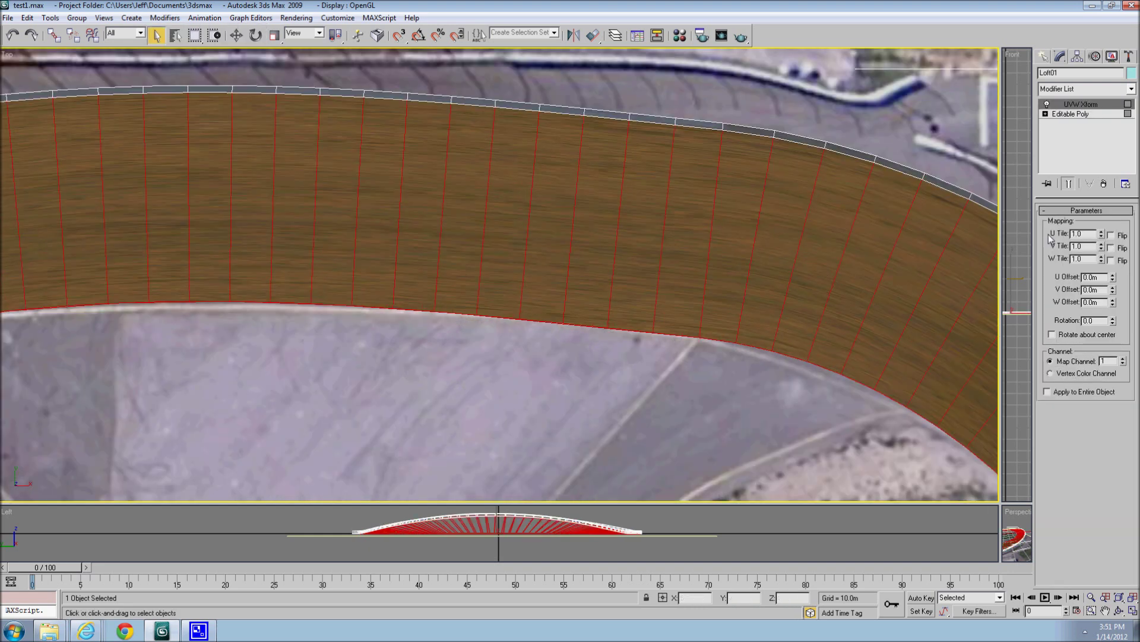
Try a U tiling of 10 on the road texture and return it to 1
type("10")
key("Return")
type("1")
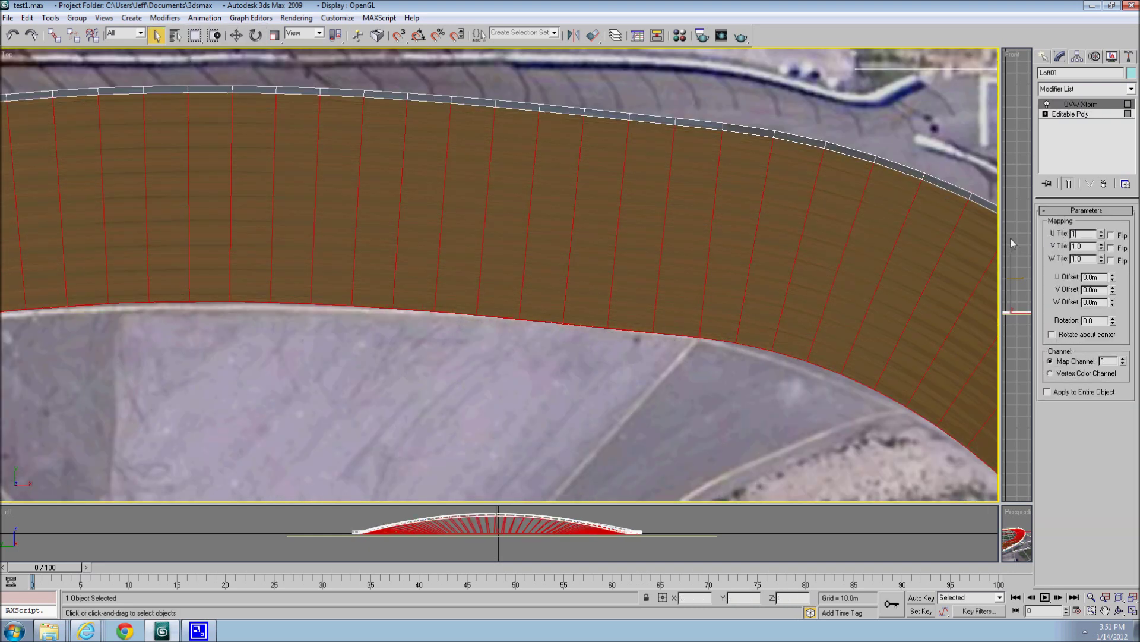
key("Return")
Set the V tiling of the road texture to 10 in the UVW XForm modifier
key("Tab")
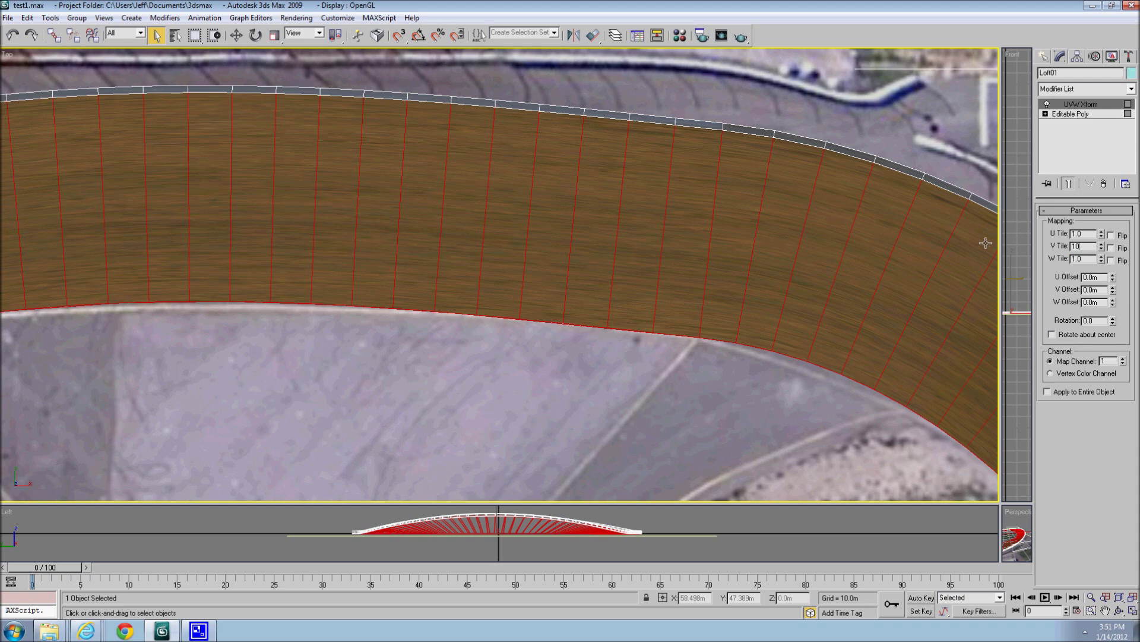
key("Return")
middle_click_drag(868, 294, 372, 206)
scroll(372, 206, "up", 3)
scroll(725, 357, "down", 4)
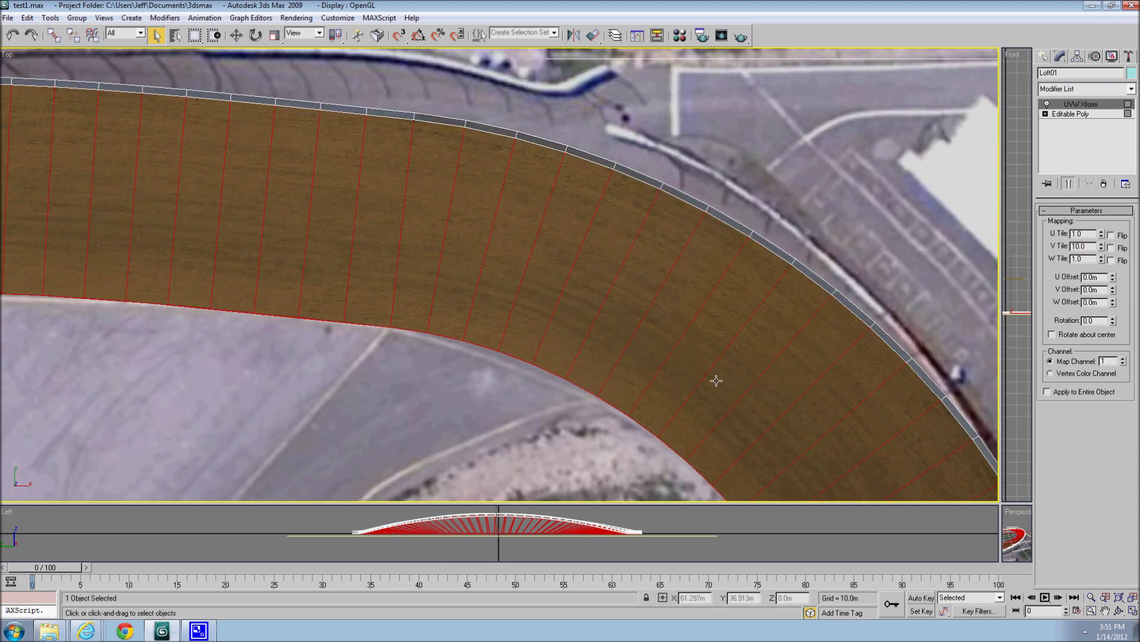
Enlarge the Perspective viewport and examine the road texture's tiling around the banked turn
left_click_drag(999, 501, 320, 77)
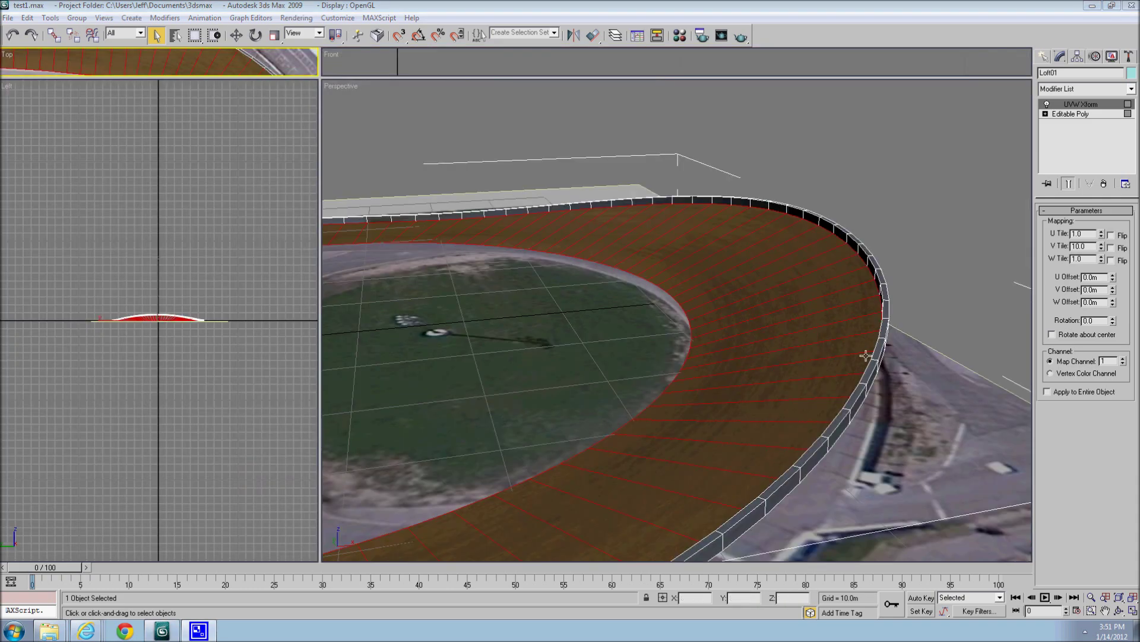
scroll(824, 437, "up", 4)
scroll(758, 364, "down", 5)
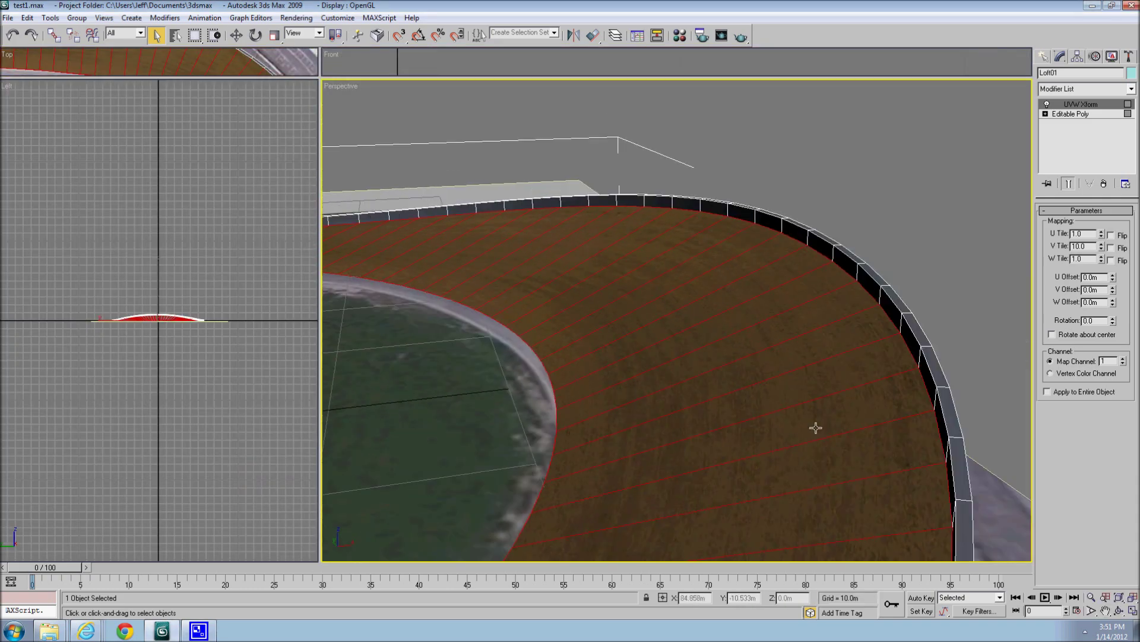
left_click(1119, 610)
mouse_move(624, 330)
left_mouse_down()
mouse_move(682, 364)
mouse_move(891, 341)
mouse_move(630, 352)
mouse_move(613, 333)
mouse_move(679, 333)
mouse_move(758, 359)
mouse_move(710, 359)
mouse_move(701, 338)
mouse_move(701, 353)
mouse_move(641, 344)
left_mouse_up()
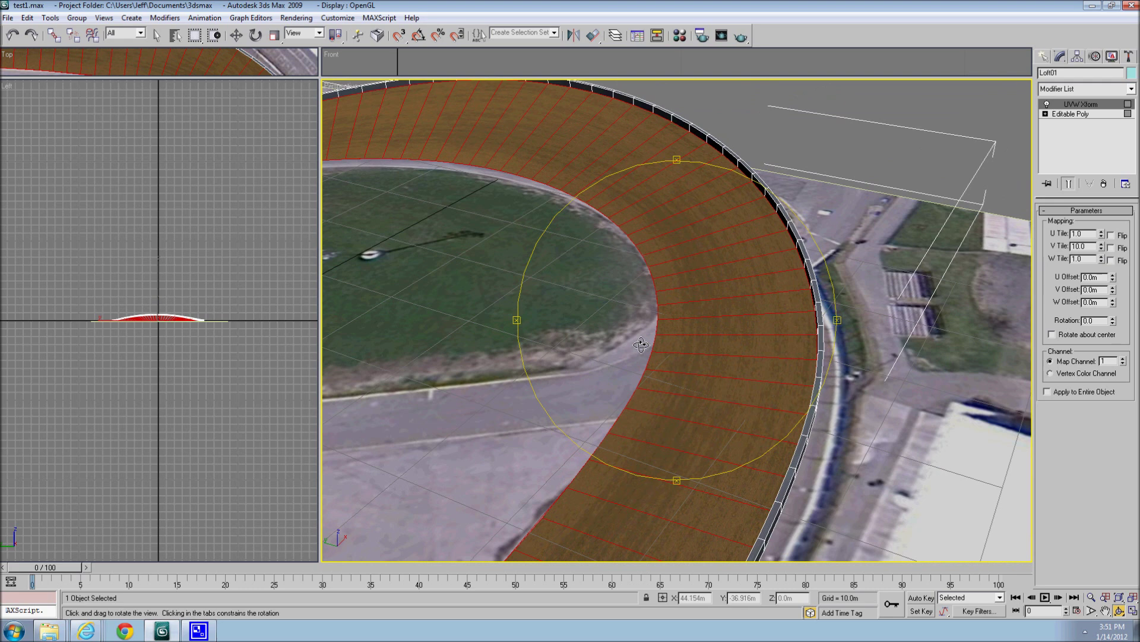
right_click(680, 277)
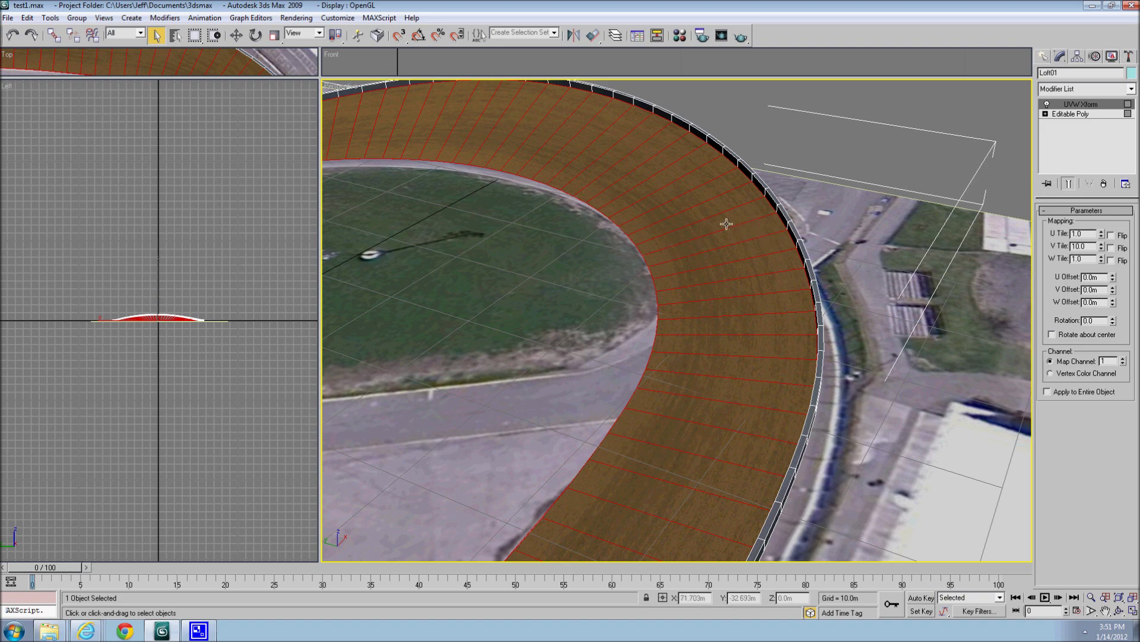
scroll(727, 224, "down", 10)
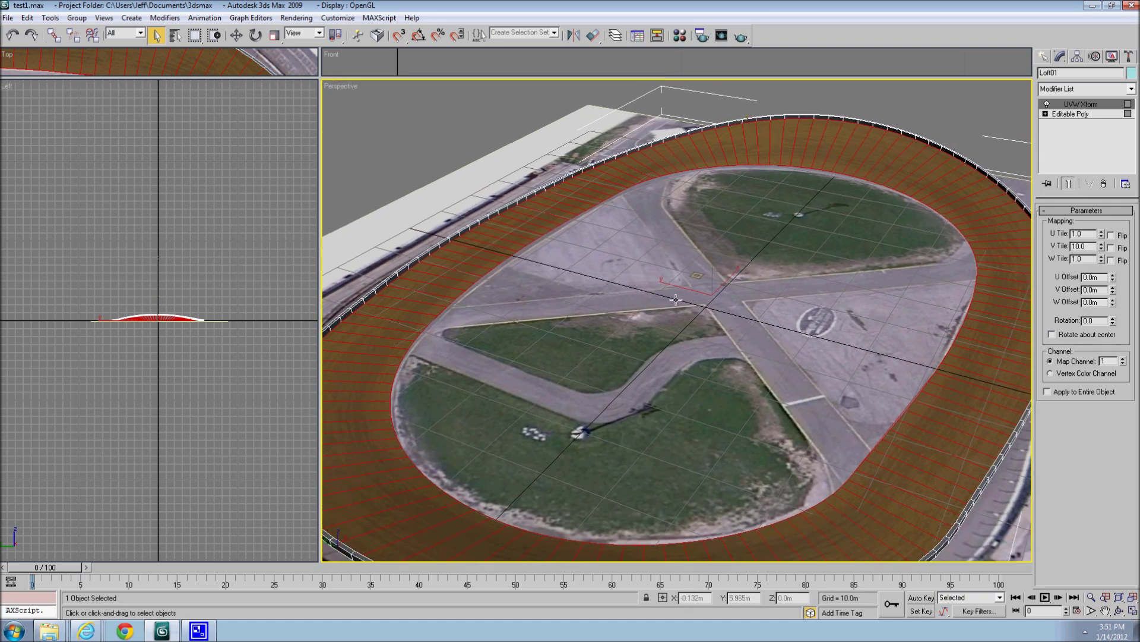
Inspect the texture and banking along the straight and both turns of the track from several angles
middle_click_drag(676, 299, 759, 283)
scroll(759, 282, "up", 5)
middle_click_drag(667, 248, 685, 410)
middle_click_drag(762, 331, 759, 342)
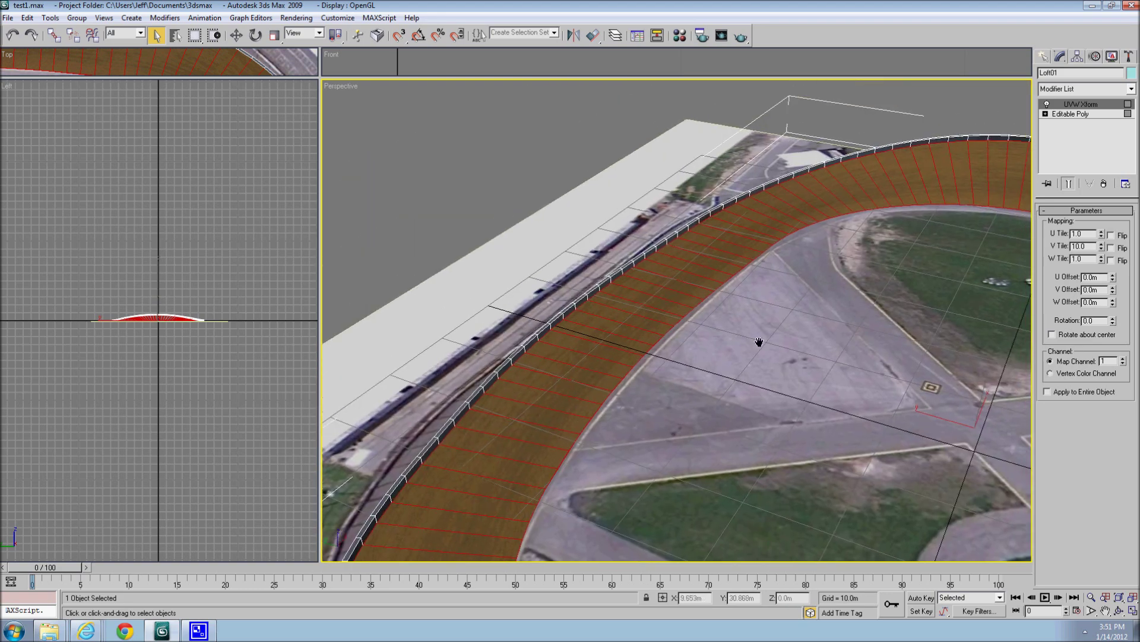
scroll(744, 365, "up", 2)
left_click(1119, 610)
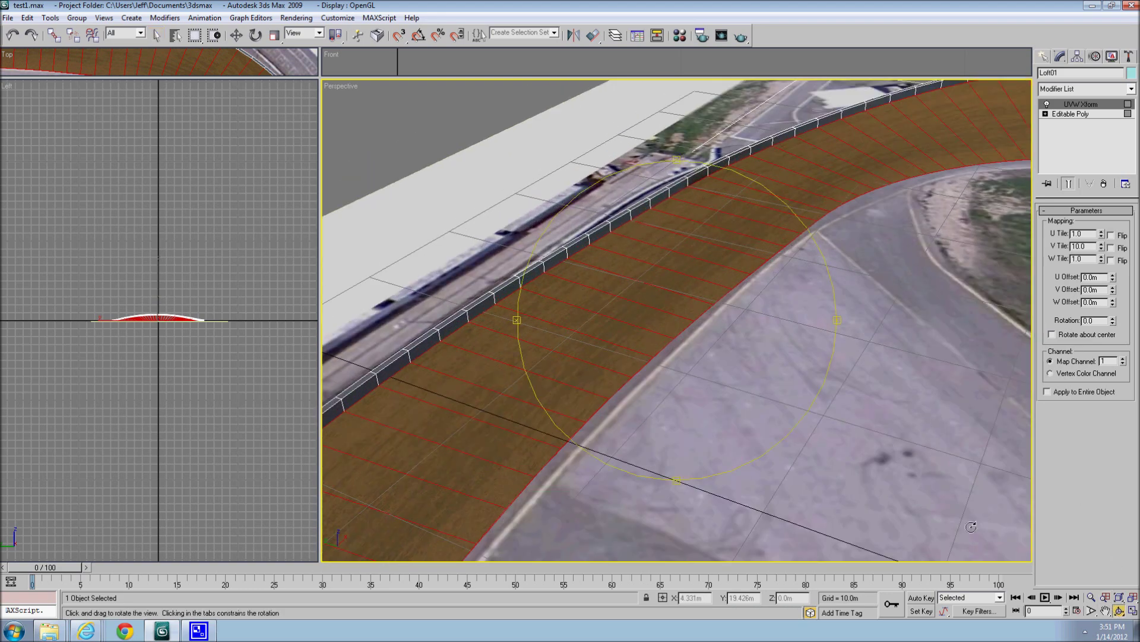
left_click_drag(649, 351, 499, 342)
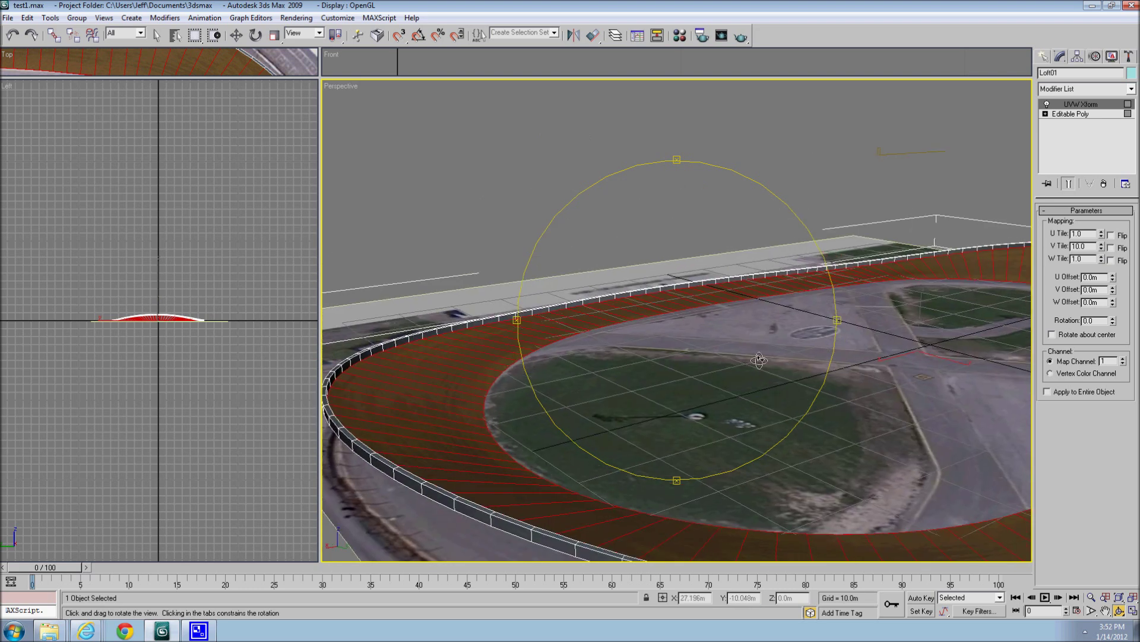
middle_click_drag(758, 361, 636, 343)
scroll(661, 335, "down", 3)
scroll(721, 334, "up", 6)
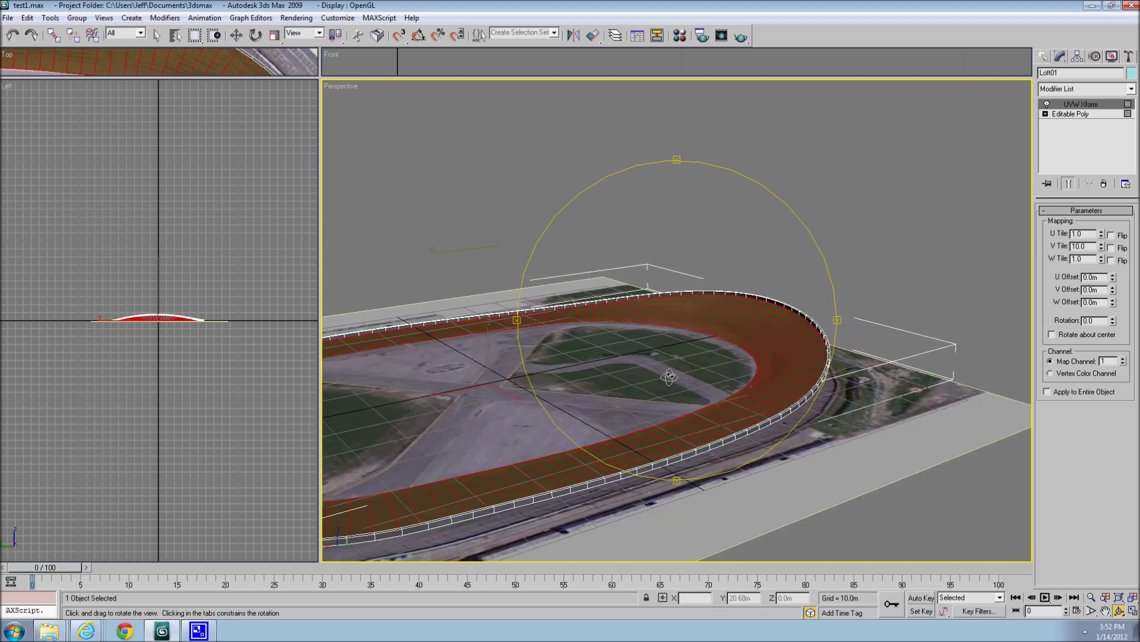